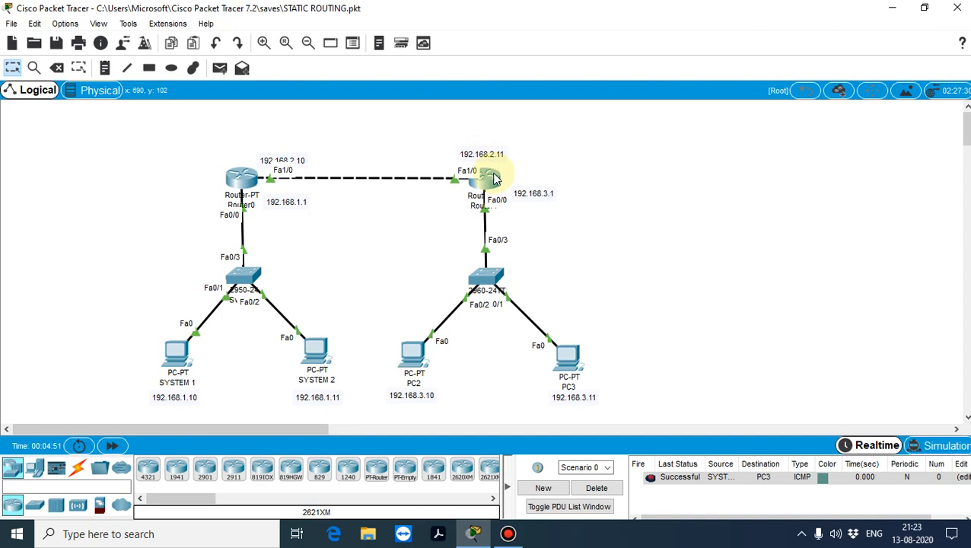
Step: Move the 192.168.1.1 address label closer to the link below Router0
mouse_move(494, 178)
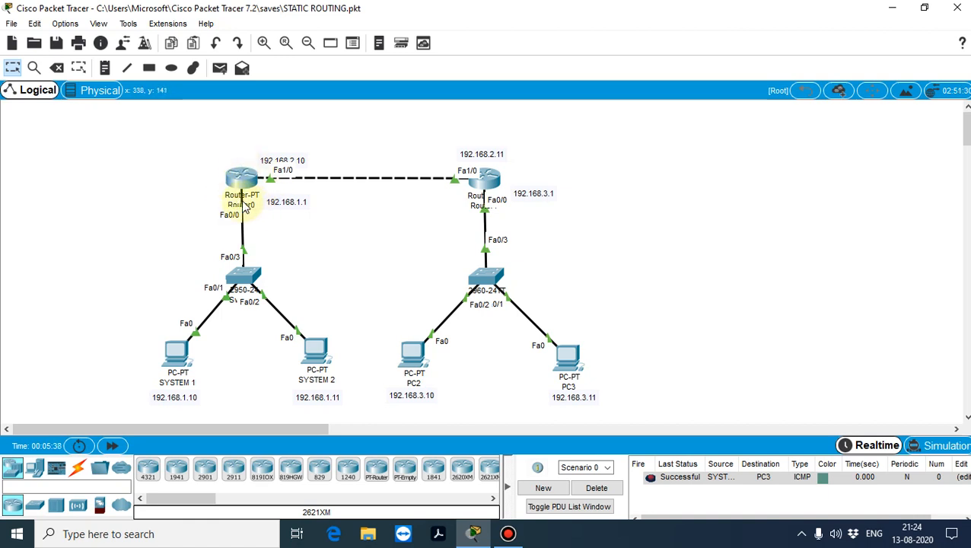
mouse_move(280, 212)
mouse_down()
mouse_move(245, 201)
mouse_move(266, 218)
mouse_up()
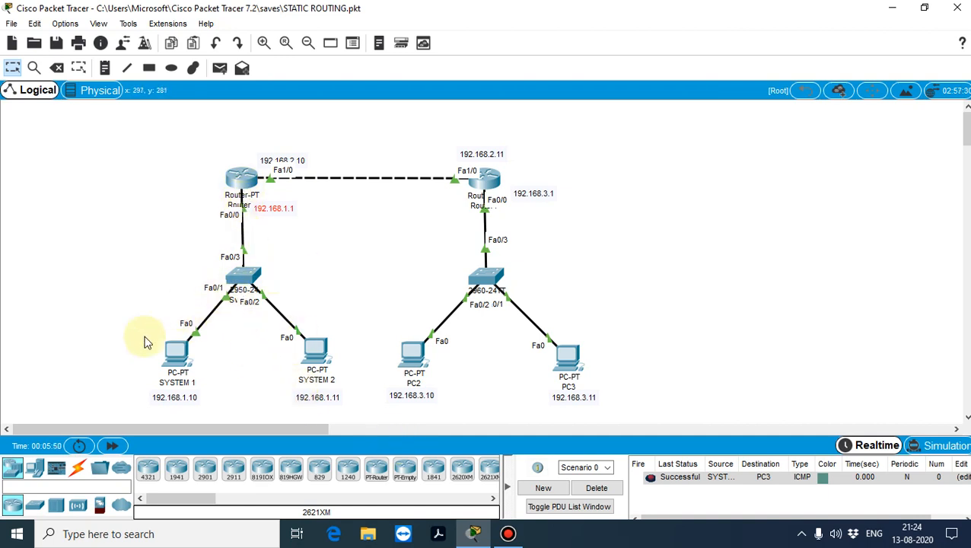
Step: Add a laptop beside the 2950-24 switch and connect its FastEthernet0 to the switch's FastEthernet0/4 with a copper straight-through cable
click(34, 467)
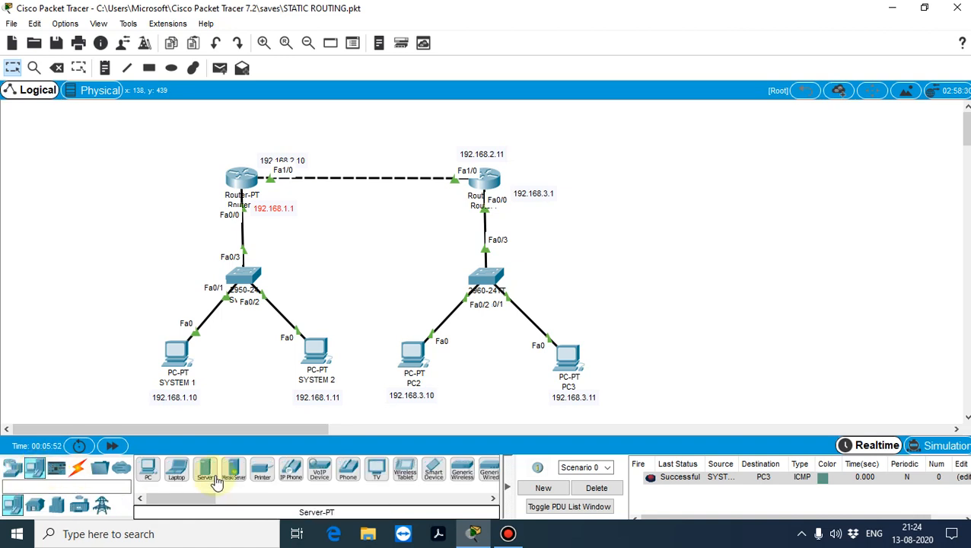
drag(176, 470, 88, 280)
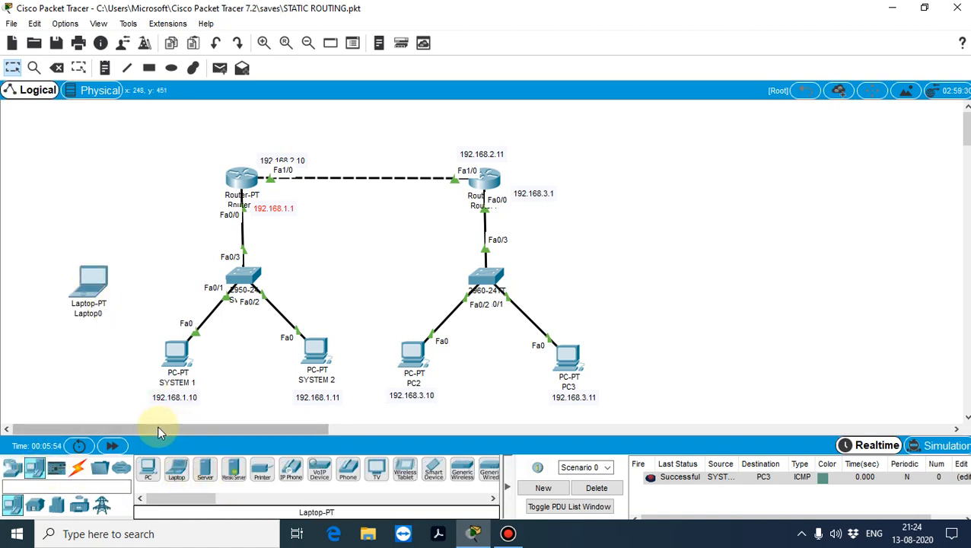
click(78, 465)
click(205, 469)
click(105, 279)
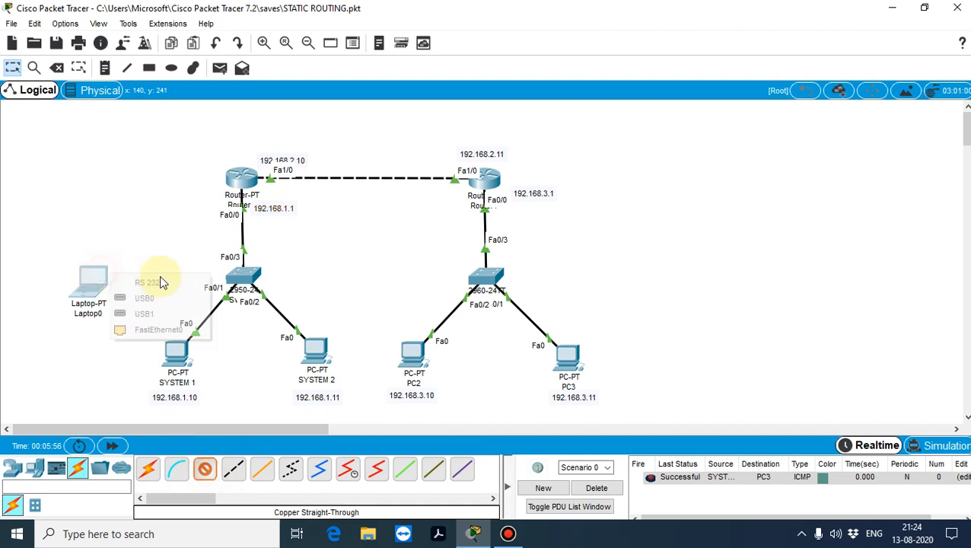
click(162, 332)
click(243, 277)
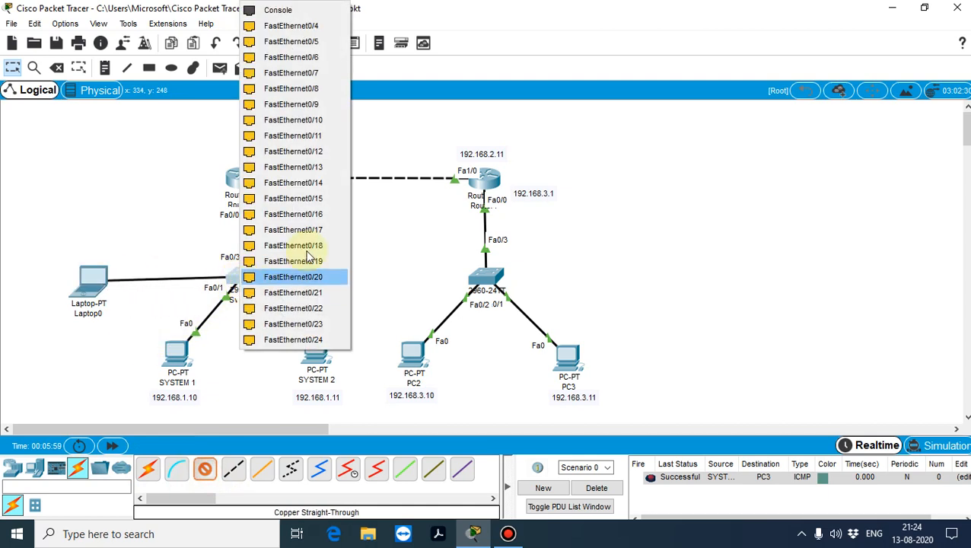
click(312, 26)
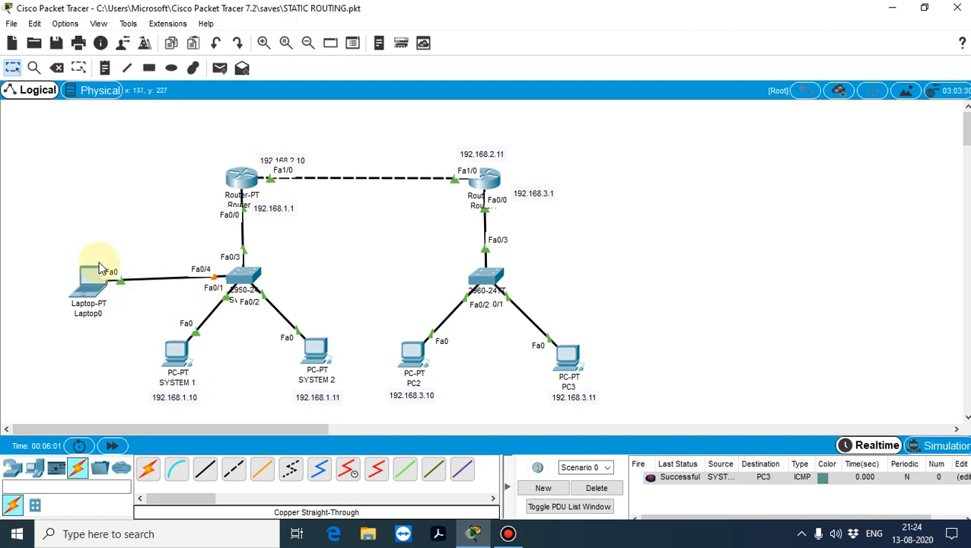
Step: Examine the IP address, subnet mask and default gateway in SYSTEM 1's IP configuration, and close the device window
drag(88, 232, 354, 406)
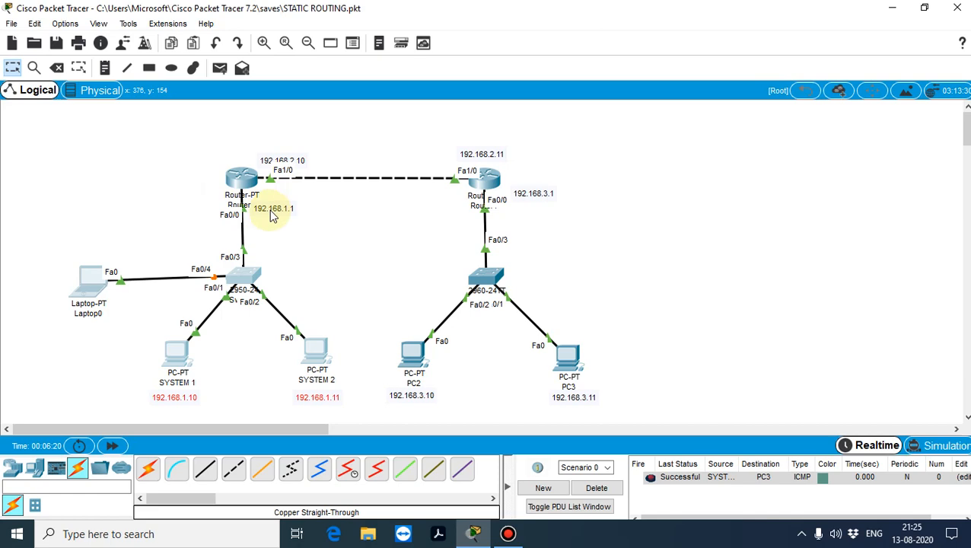
click(174, 368)
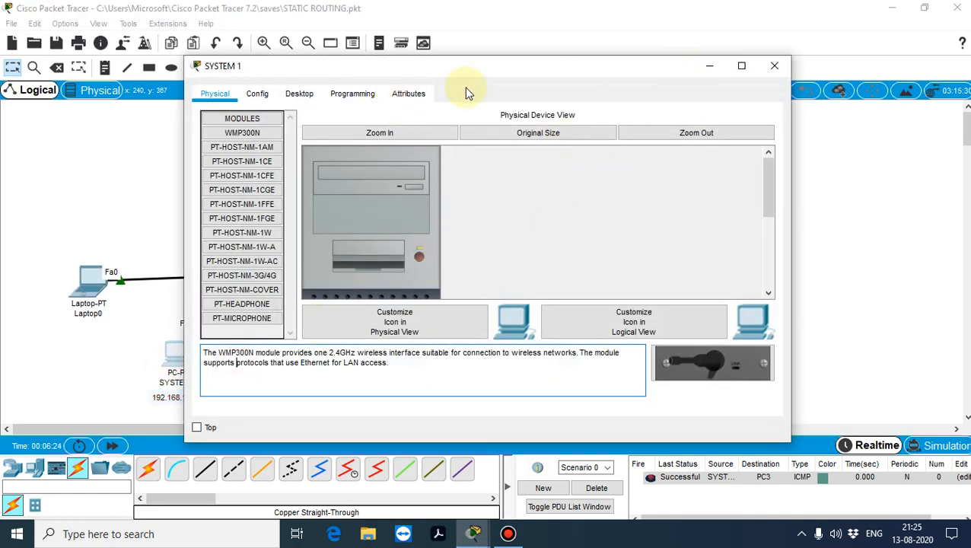
click(298, 93)
click(255, 153)
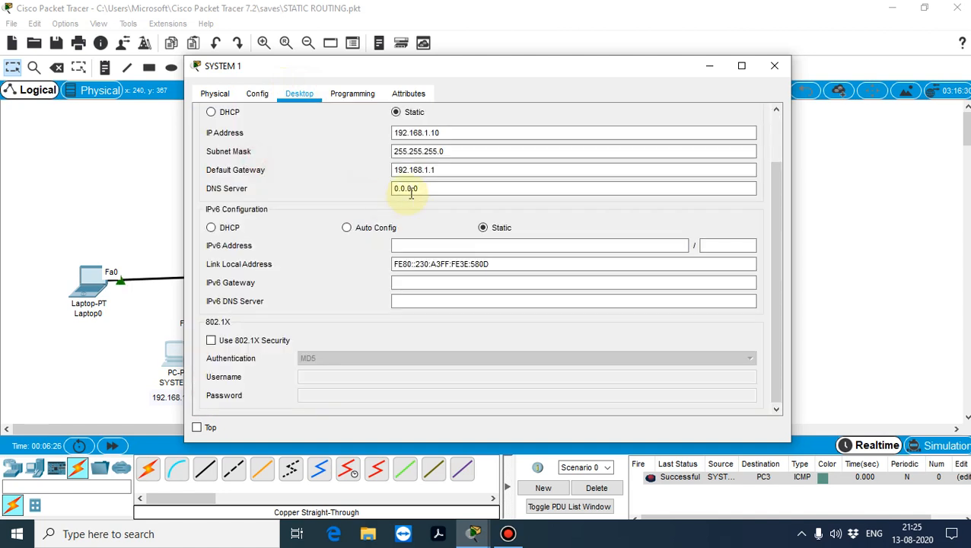
drag(391, 169, 519, 170)
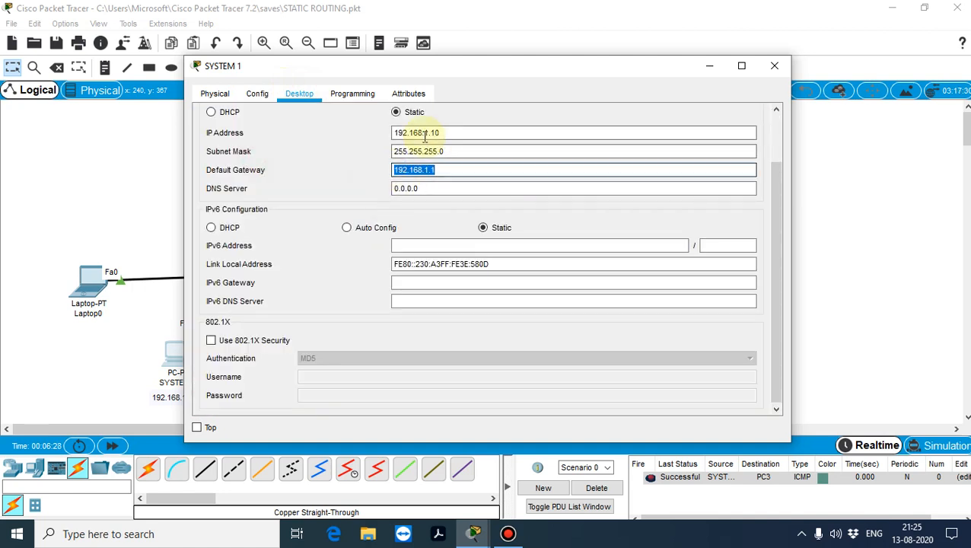
drag(465, 133, 205, 134)
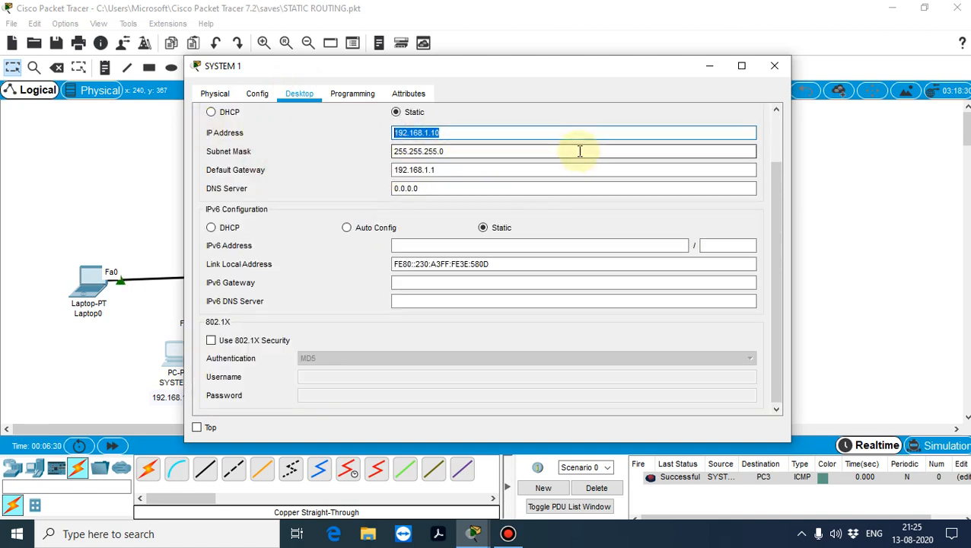
drag(578, 151, 186, 144)
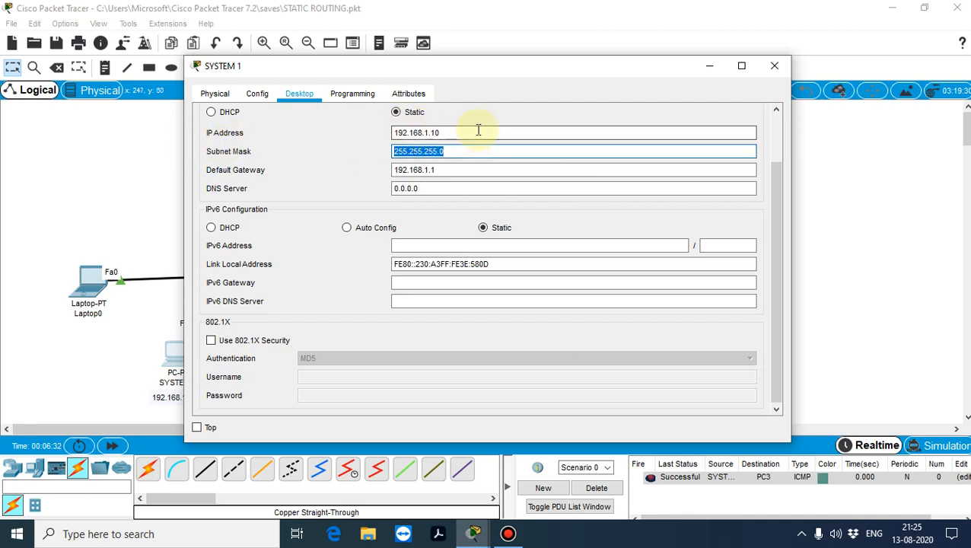
double_click(434, 132)
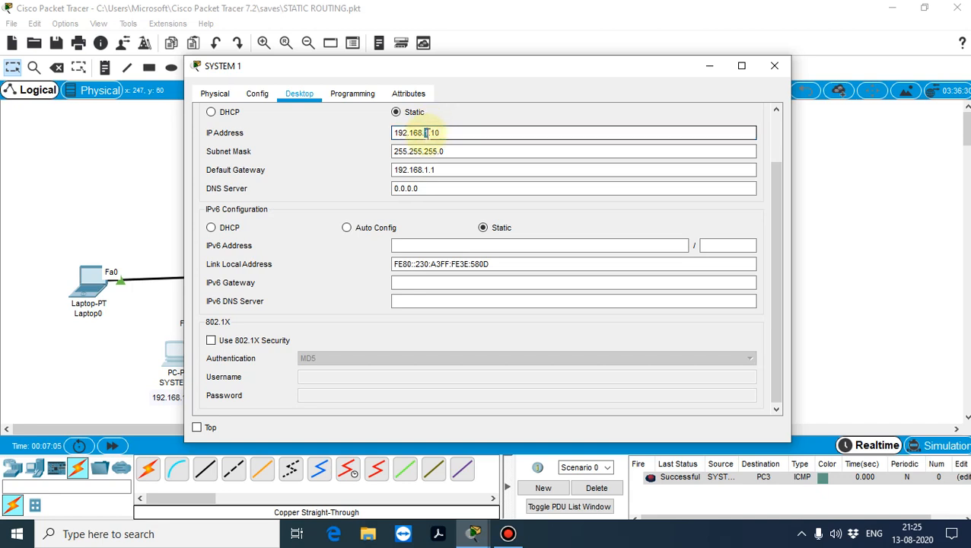
click(782, 66)
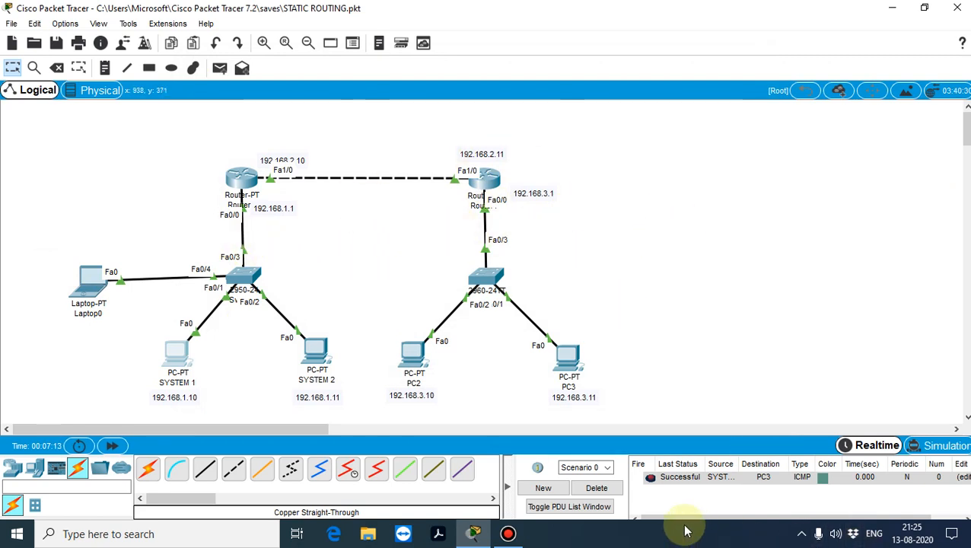
Step: Delete the current Scenario 0 to clear its existing test message
click(601, 488)
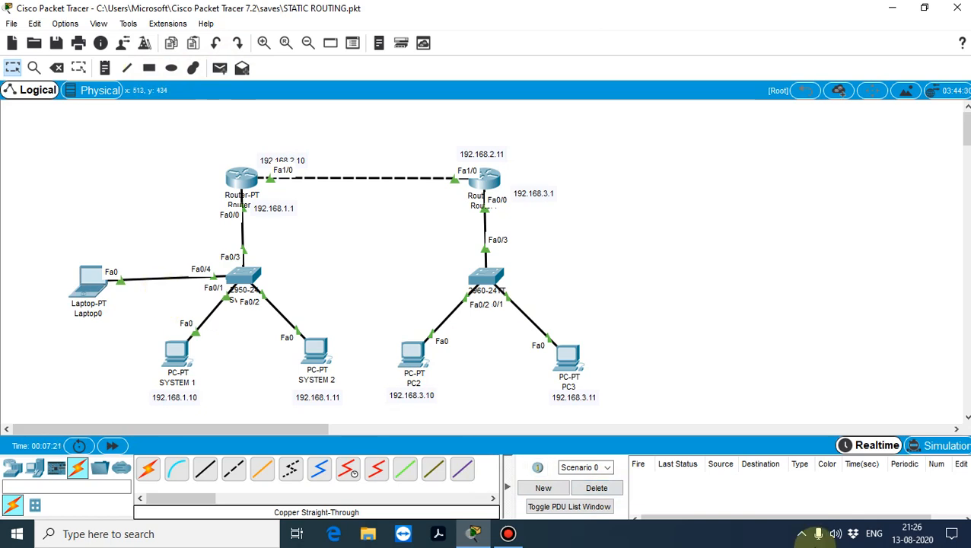
Step: Delete the laptop from the workspace and confirm its removal
click(95, 279)
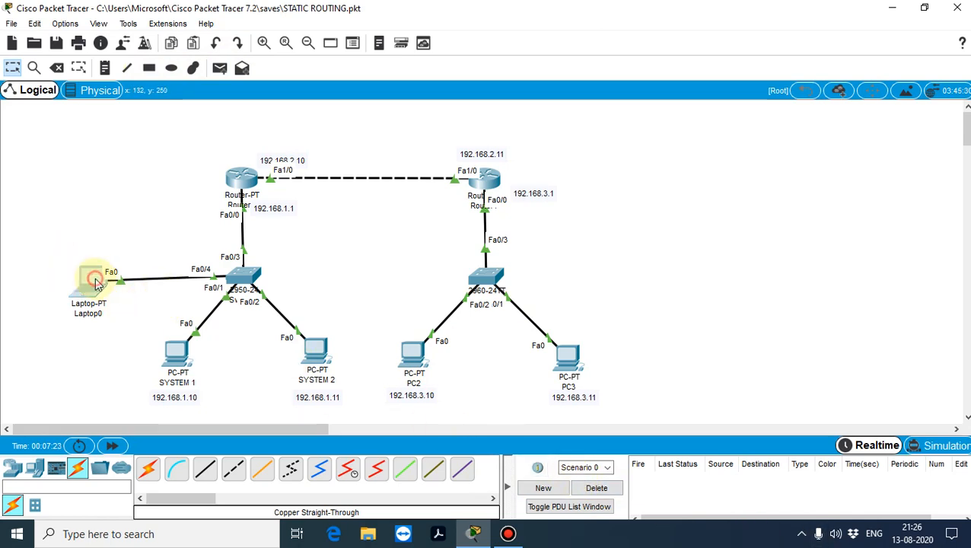
click(603, 486)
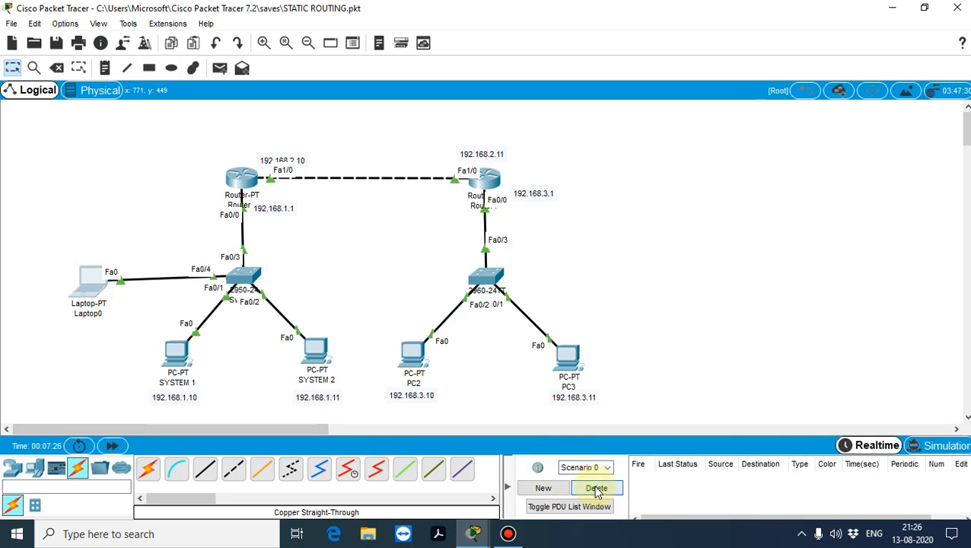
key(Delete)
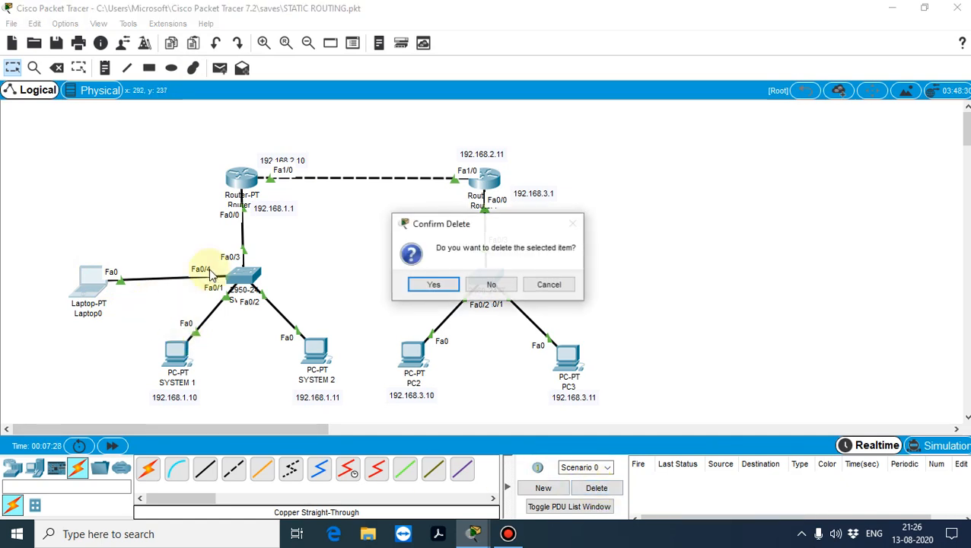
key(Return)
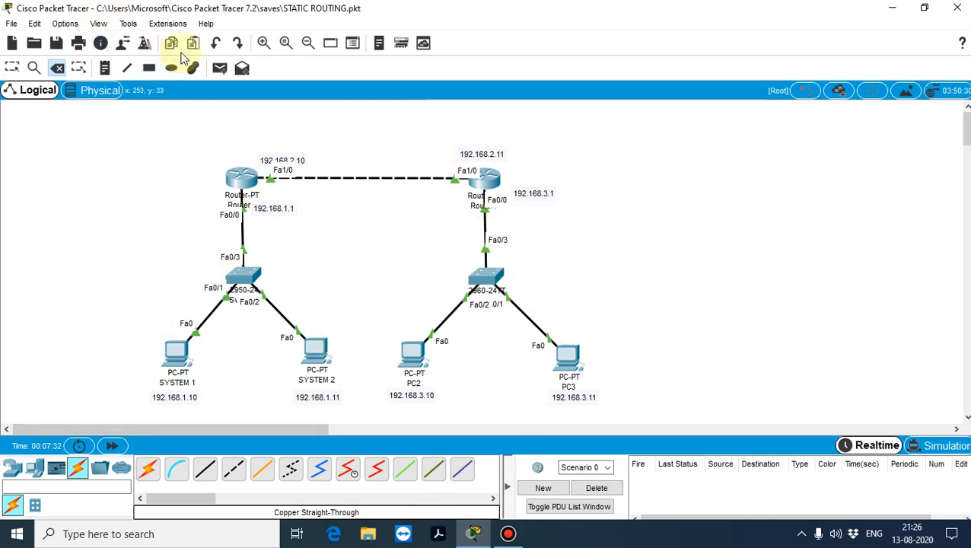
Step: Send a simple PDU from SYSTEM 1 to PC2
click(220, 68)
click(177, 352)
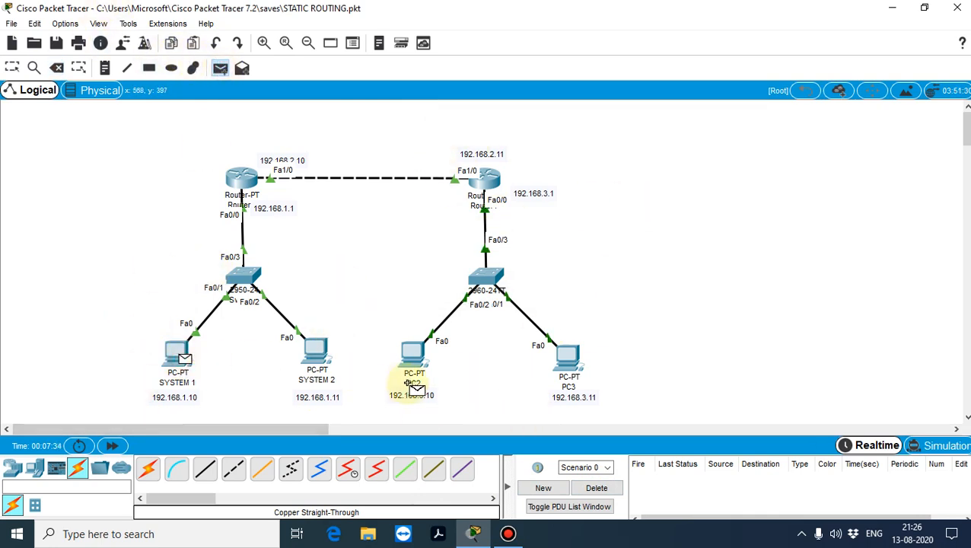
click(412, 354)
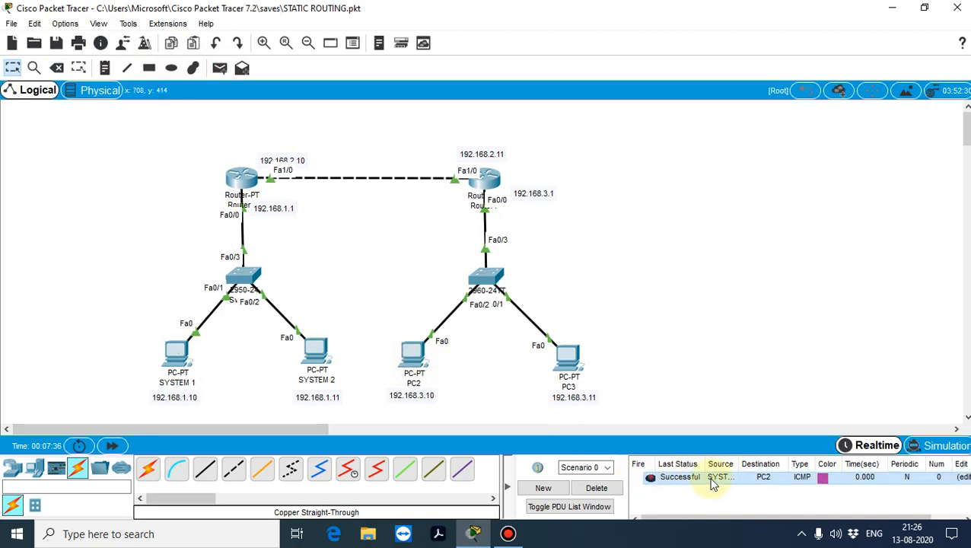
click(180, 357)
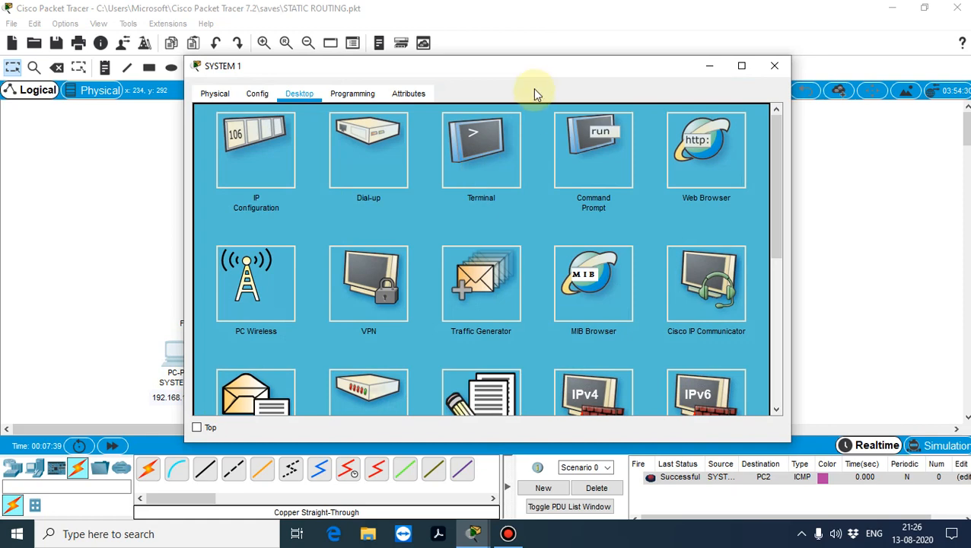
drag(495, 81, 781, 85)
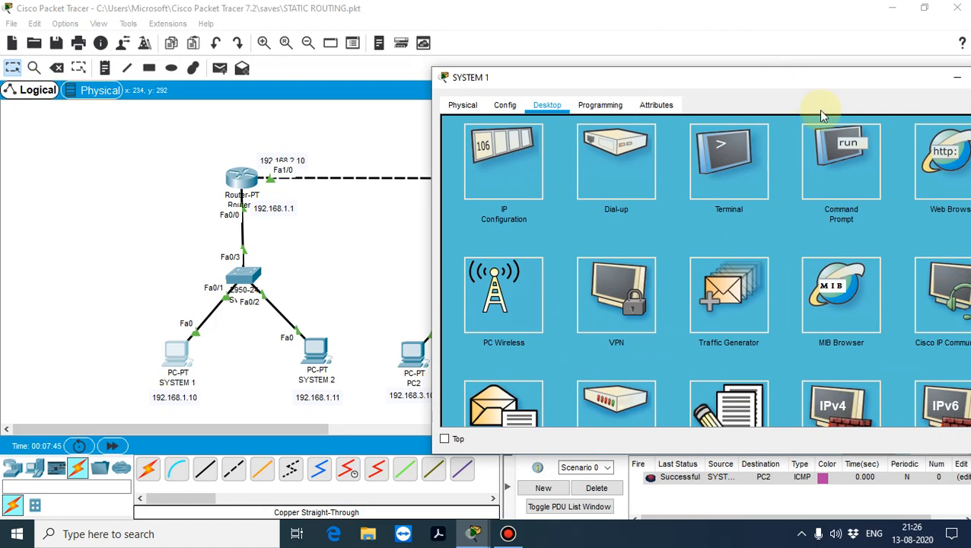
click(850, 151)
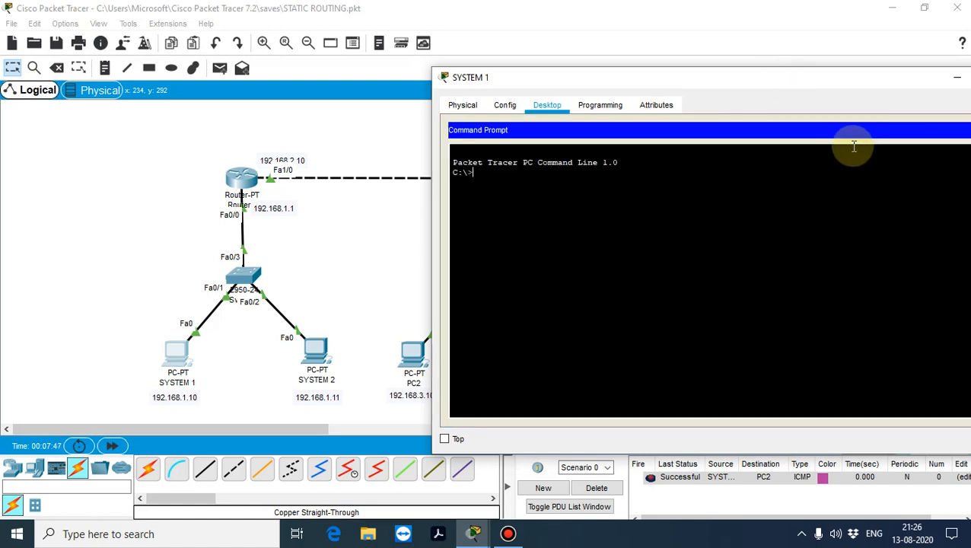
double_click(769, 75)
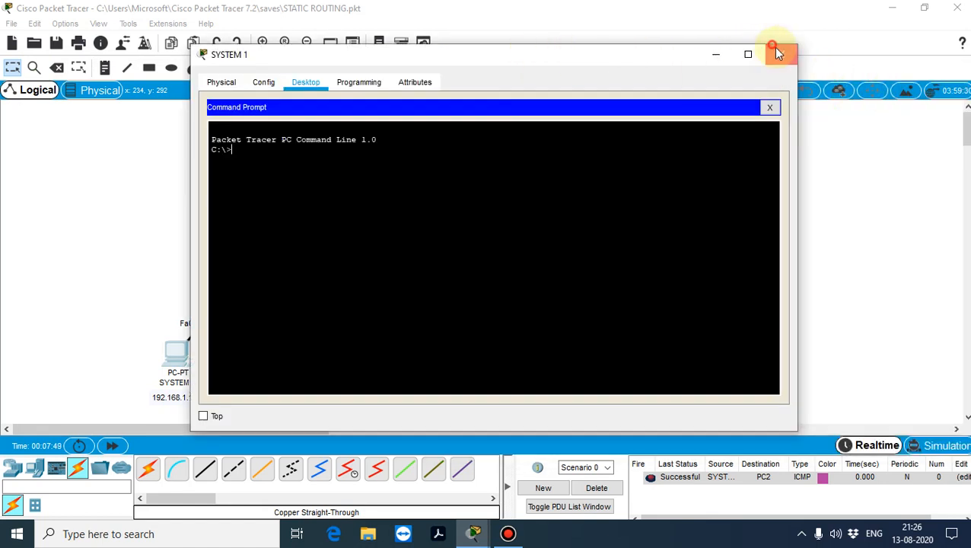
click(778, 53)
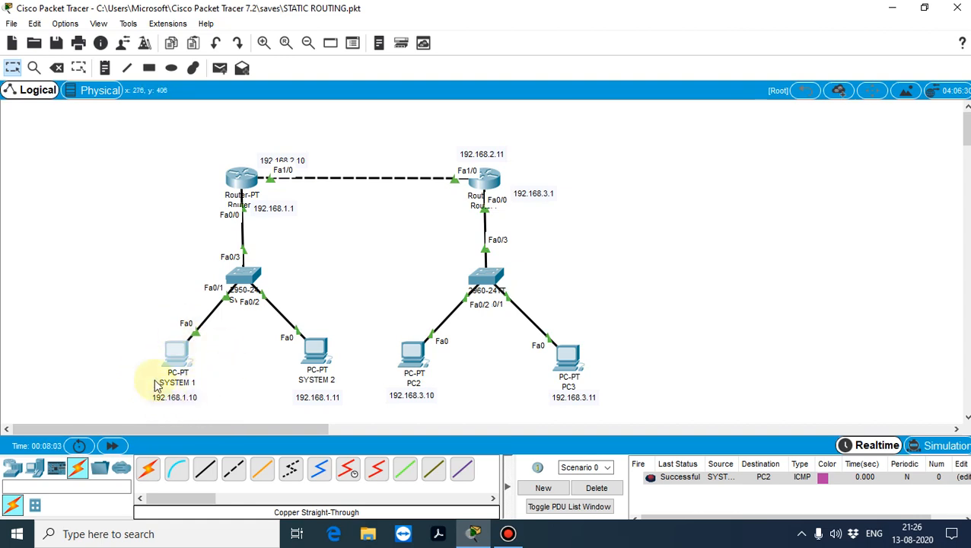
Step: Ping PC3 at 192.168.3.11 from SYSTEM 1's command prompt, review the replies, and close the device window
drag(598, 335, 532, 411)
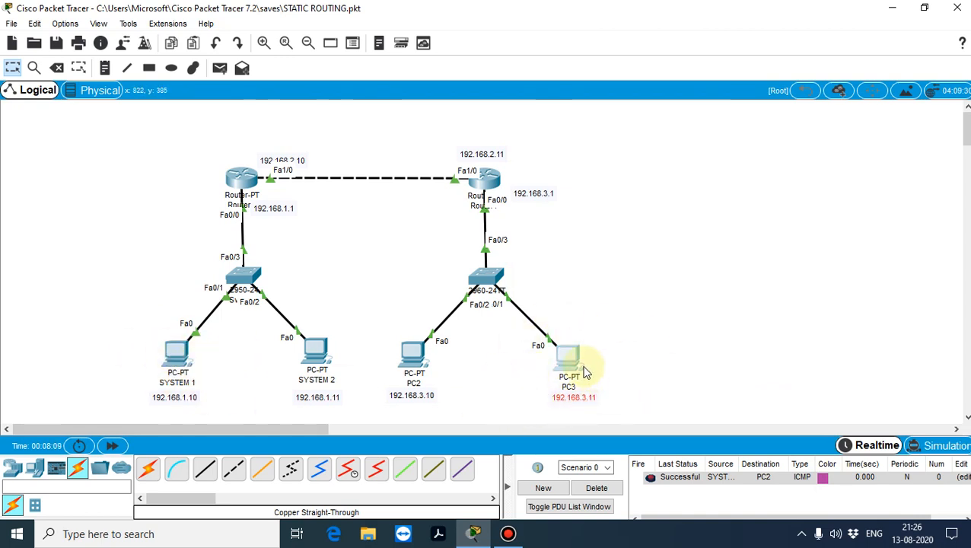
click(176, 351)
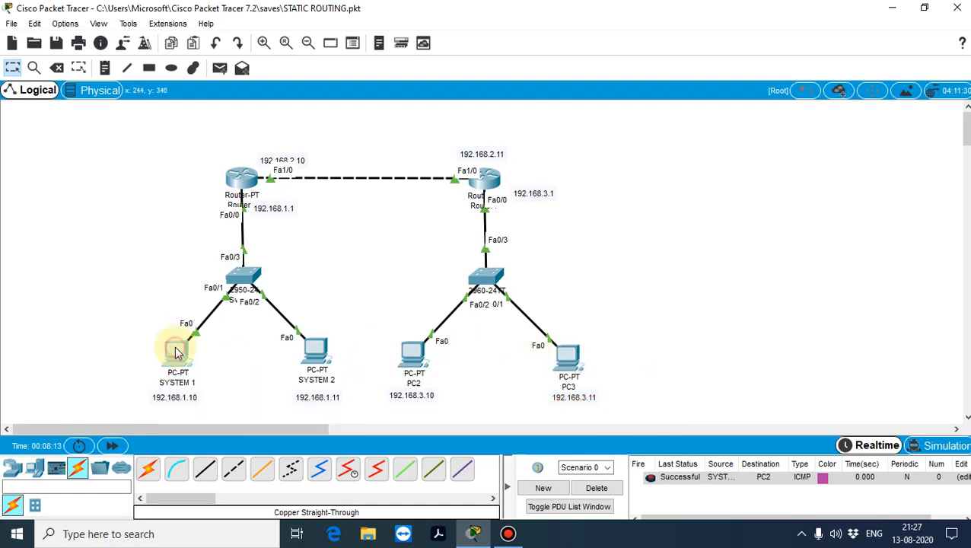
click(572, 171)
drag(566, 72, 968, 386)
drag(962, 282, 686, 473)
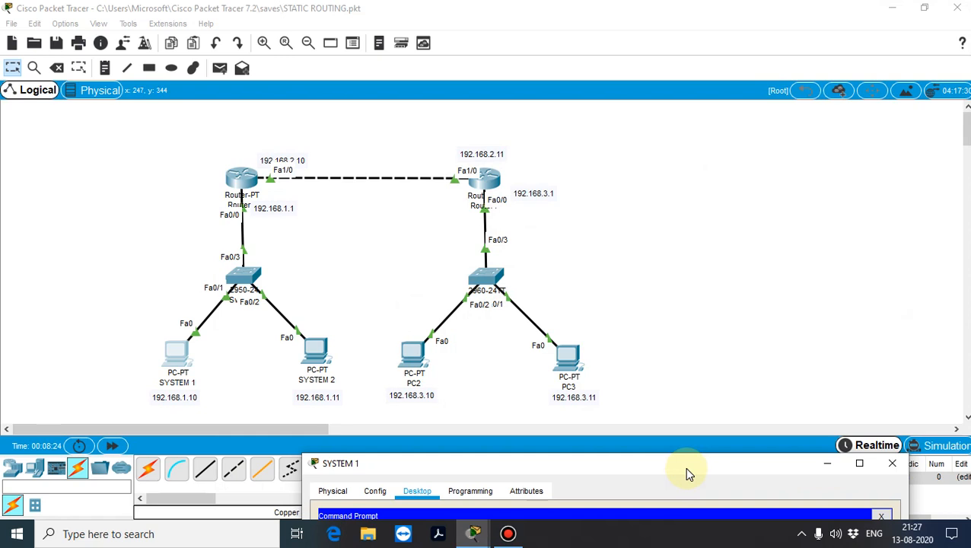
drag(687, 473, 715, 53)
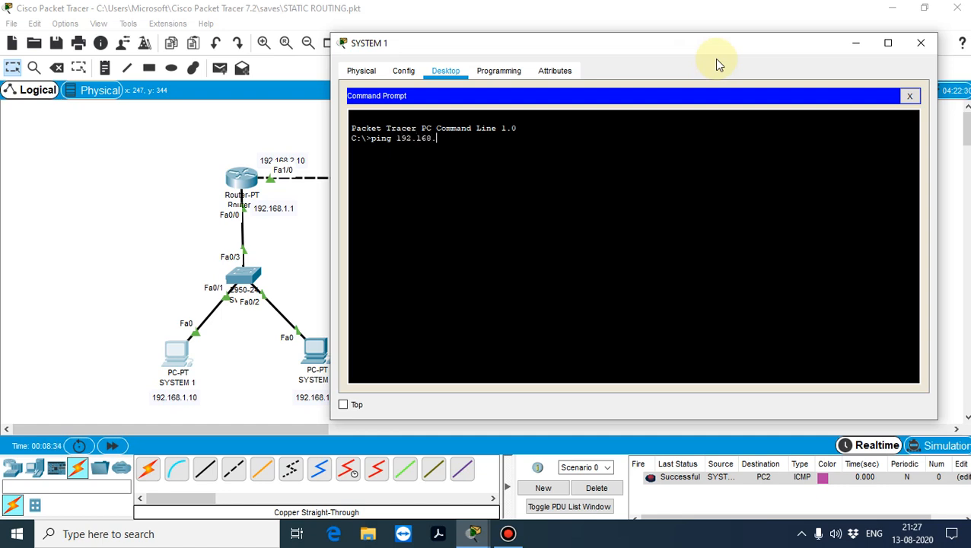
drag(717, 41, 619, 6)
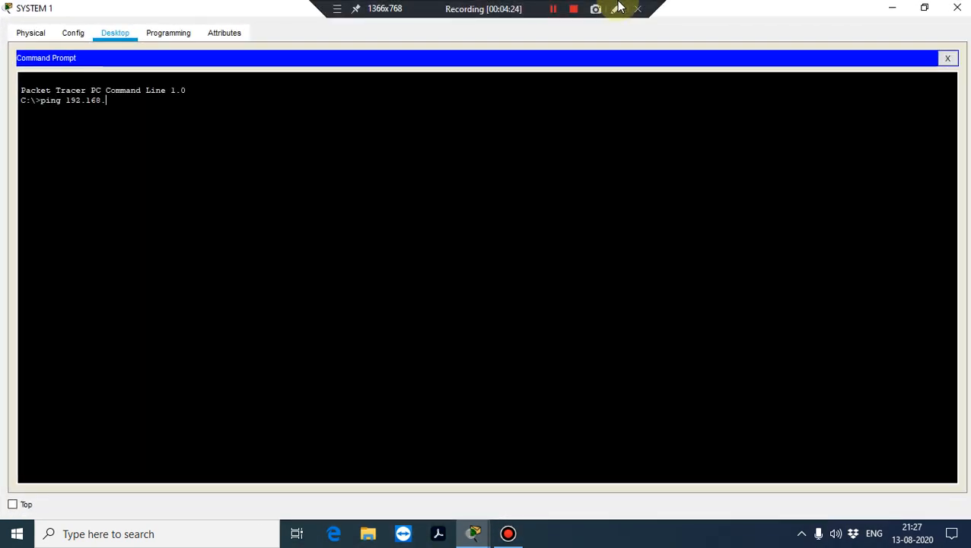
text(.11)
key(Return)
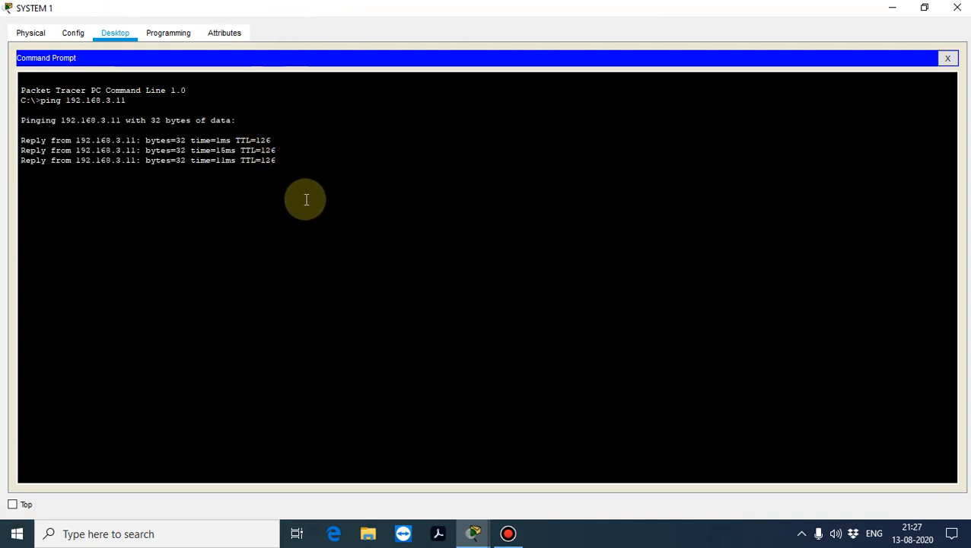
drag(261, 219, 12, 136)
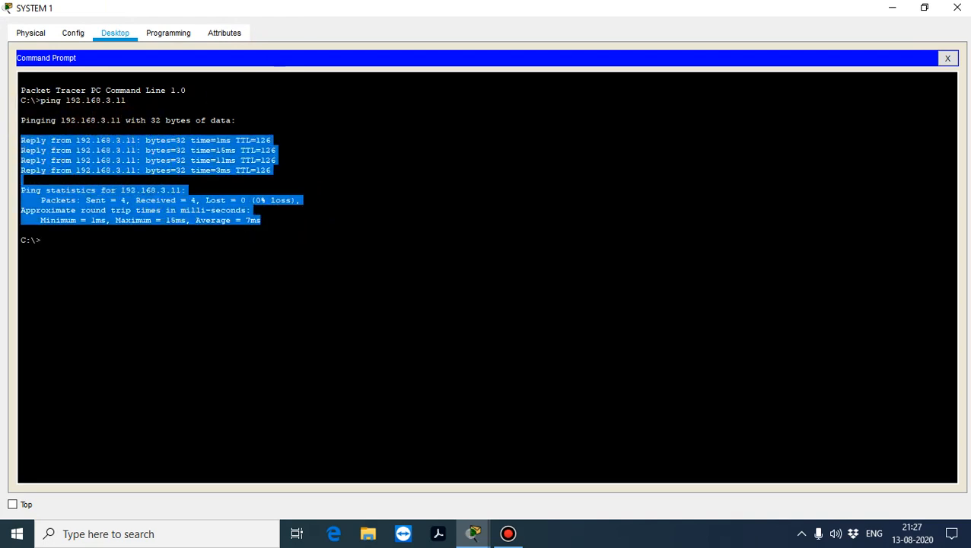
click(956, 8)
Step: Send a simple PDU from SYSTEM 1 to PC3
click(219, 69)
click(177, 356)
click(569, 354)
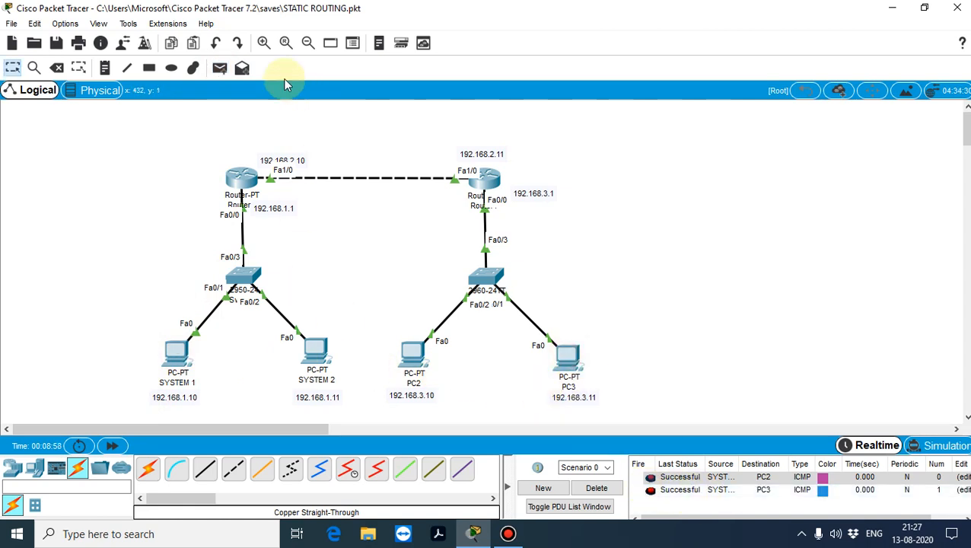
Step: Send a simple PDU from PC2 to SYSTEM 2 and delete the current scenario's PDU list
click(220, 69)
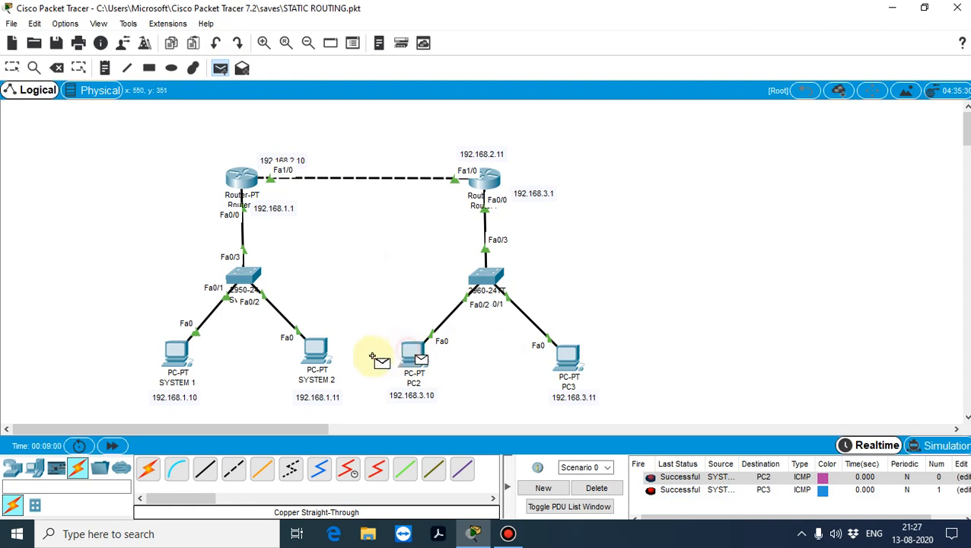
click(316, 350)
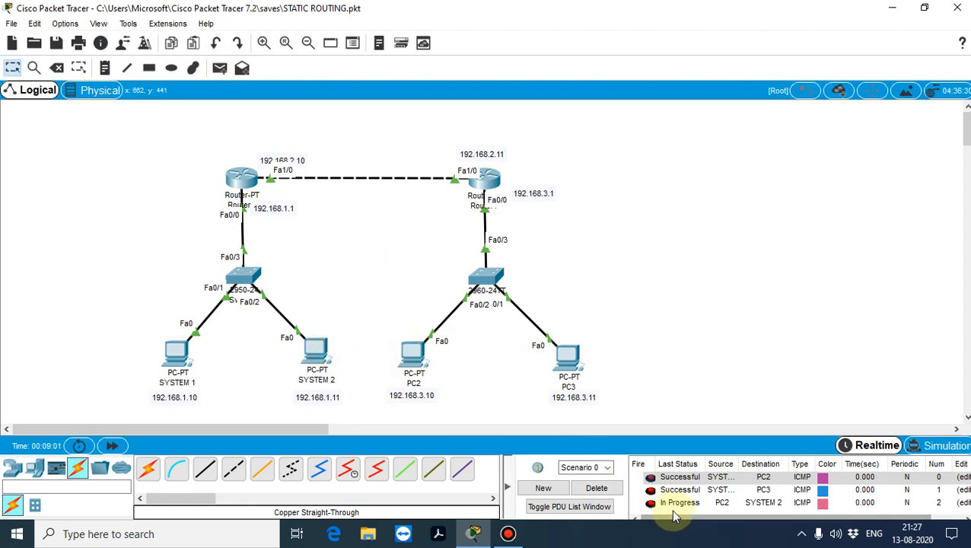
click(599, 488)
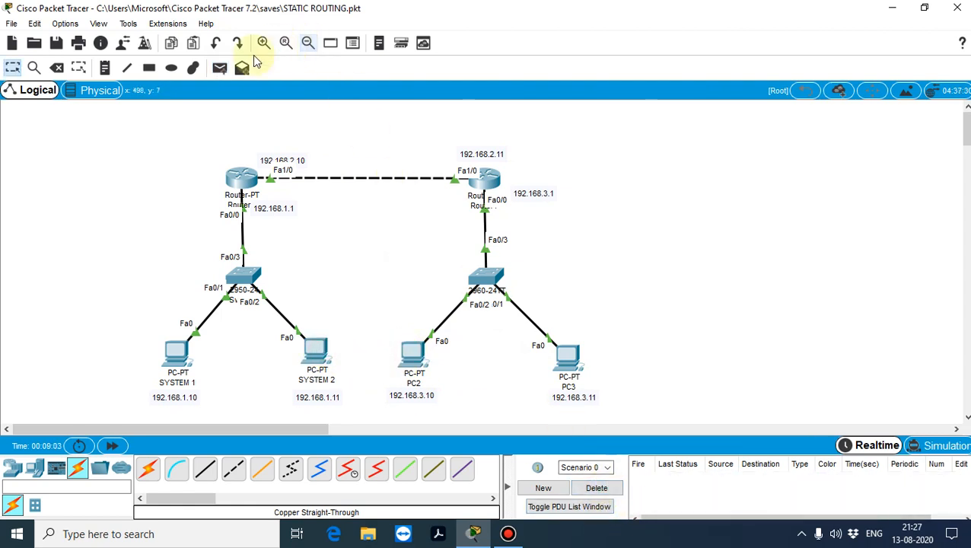
Step: Send a new simple PDU from PC2 to SYSTEM 2 in the emptied scenario
click(219, 68)
click(419, 354)
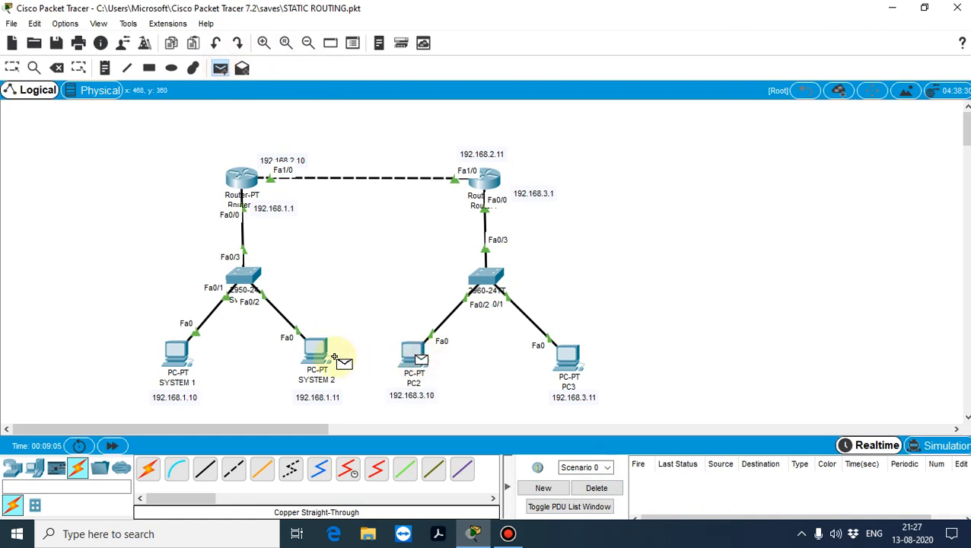
click(334, 358)
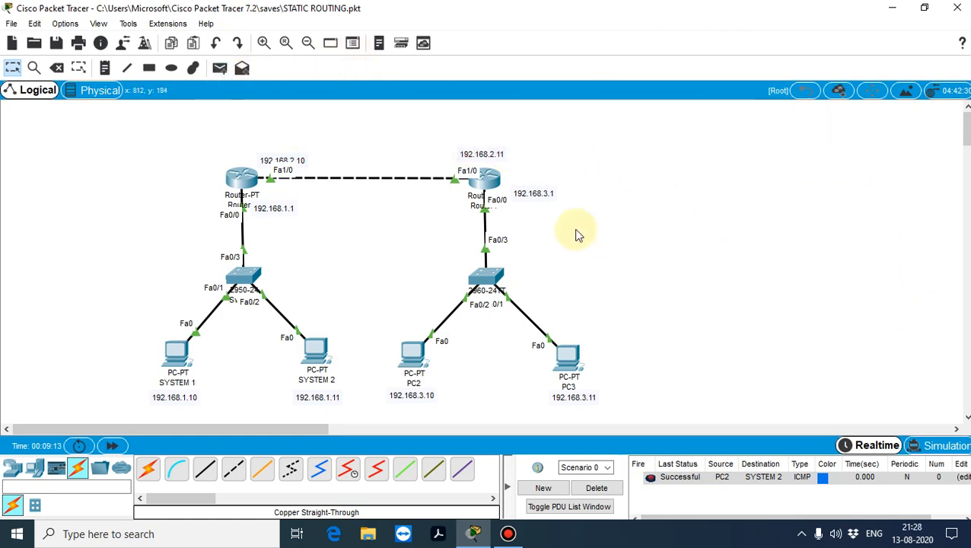
Step: Duplicate the second router's LAN with its router, switch, PC2, PC3 and IP labels, and place the copy beside the original
drag(612, 145, 373, 488)
drag(504, 167, 749, 187)
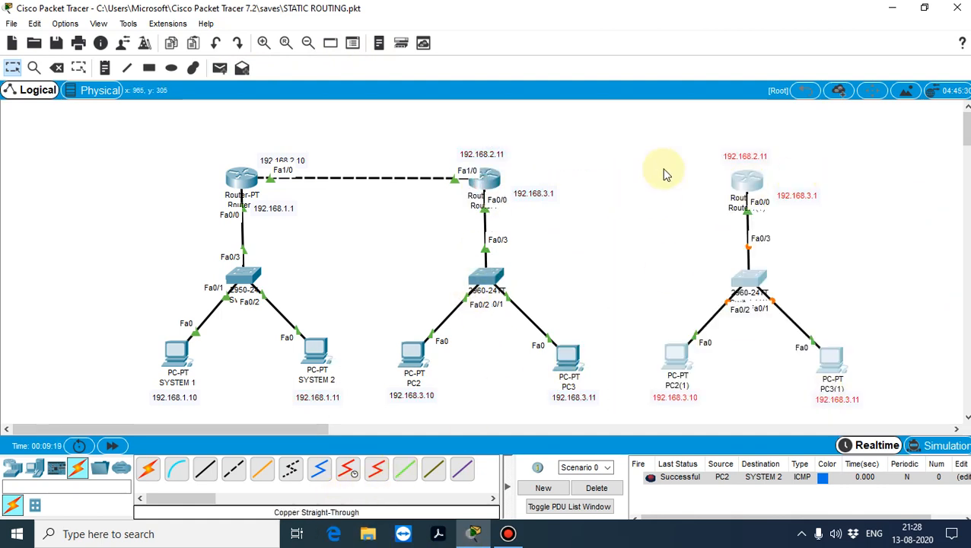
mouse_move(754, 184)
mouse_down()
mouse_move(743, 158)
mouse_move(769, 185)
mouse_up()
click(945, 199)
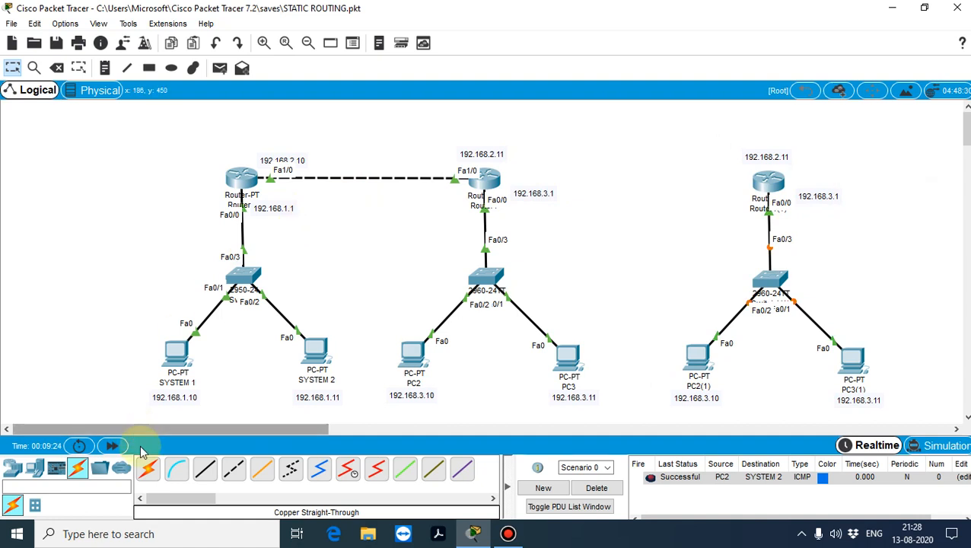
Step: Check which ports the middle router and the copied router offer for a copper cross-over cable
click(236, 472)
click(491, 186)
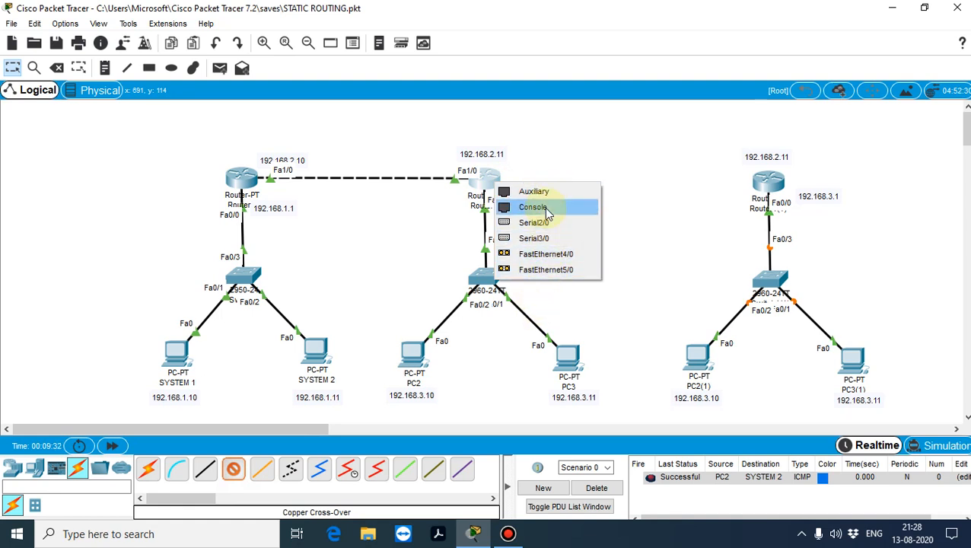
click(726, 198)
click(780, 188)
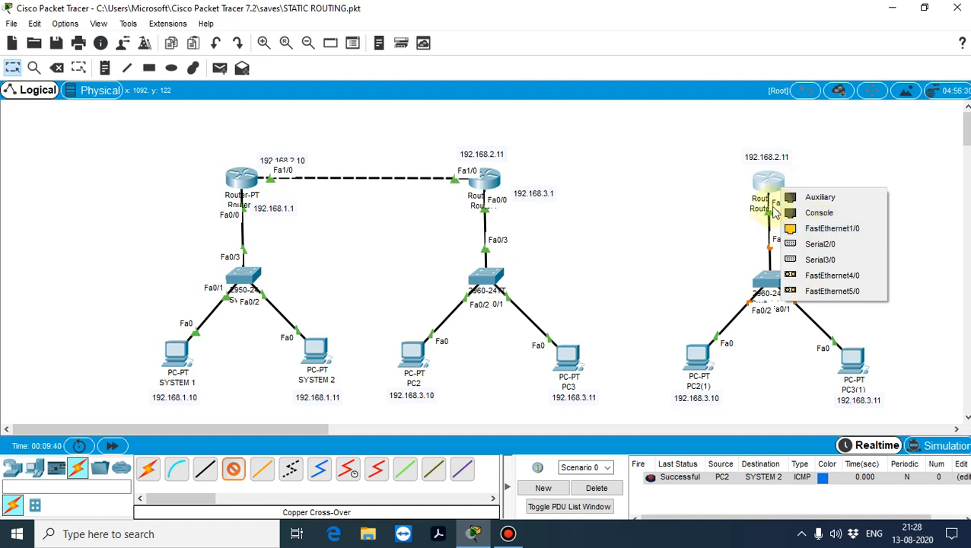
click(645, 212)
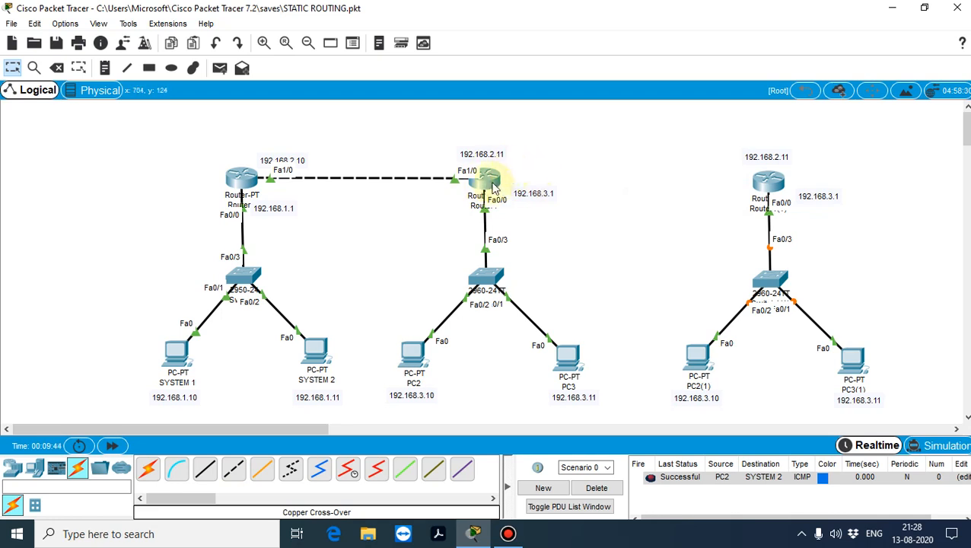
Step: Open Router1's physical device view, enlarge it, and power the router off
mouse_move(499, 185)
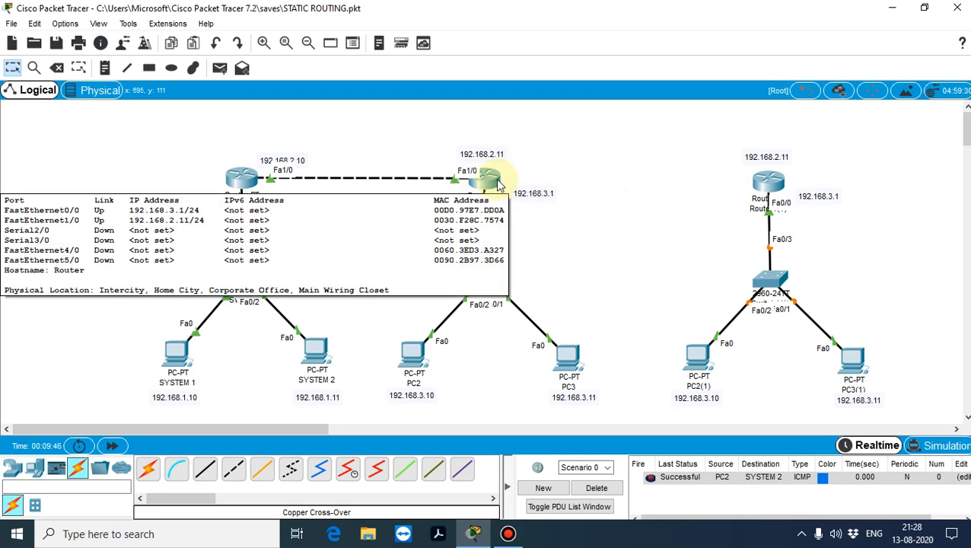
click(491, 182)
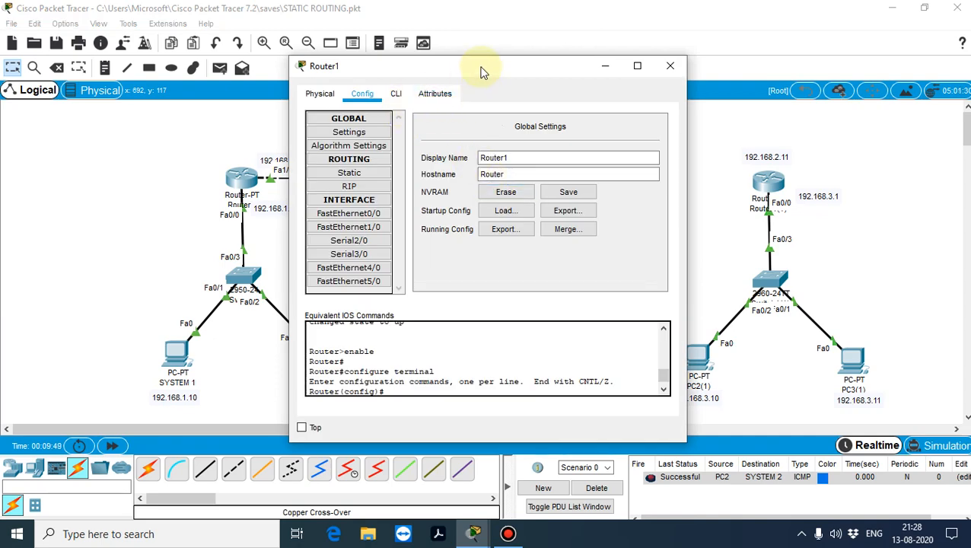
drag(481, 71, 608, 81)
click(446, 104)
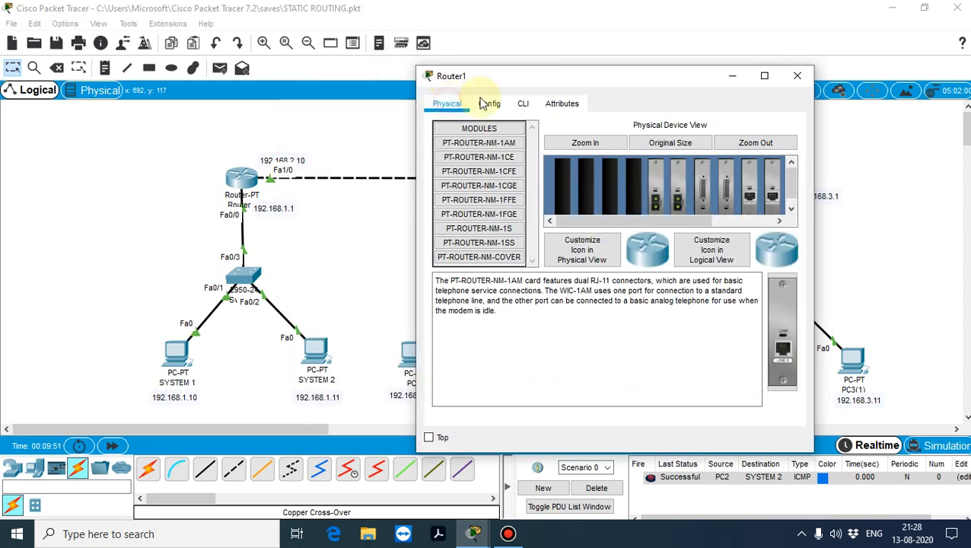
double_click(602, 77)
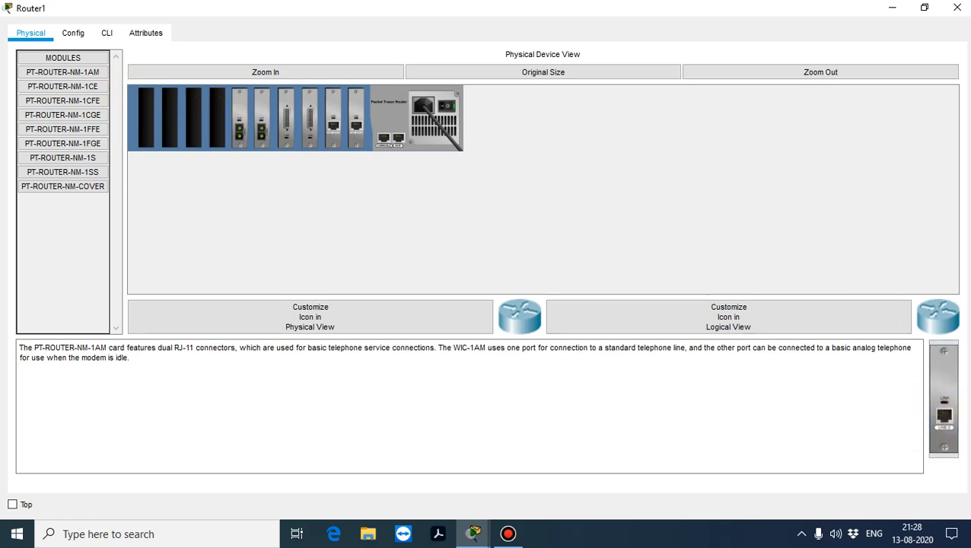
click(275, 74)
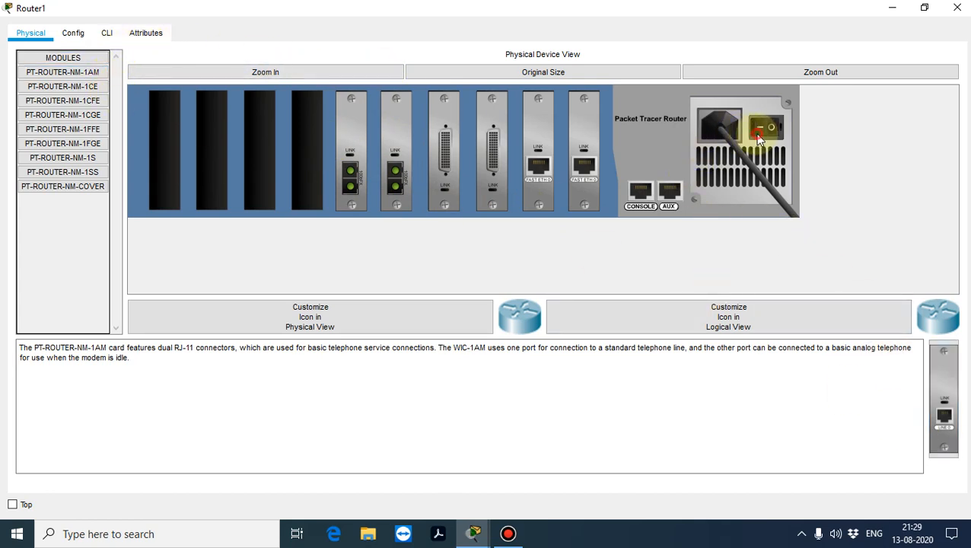
Step: Try a PT-ROUTER-NM-1AM module in an empty slot of Router1 and remove it again
drag(941, 396, 308, 158)
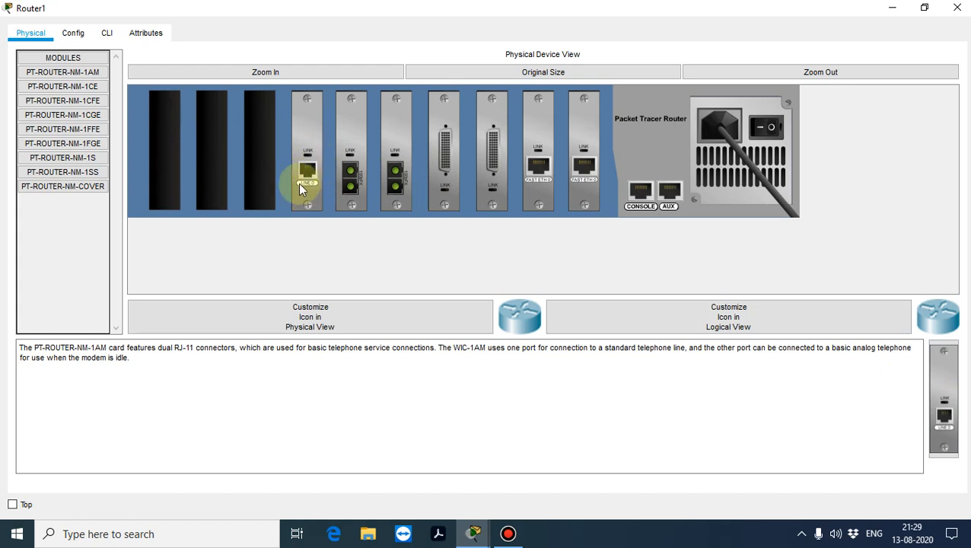
drag(306, 150, 945, 396)
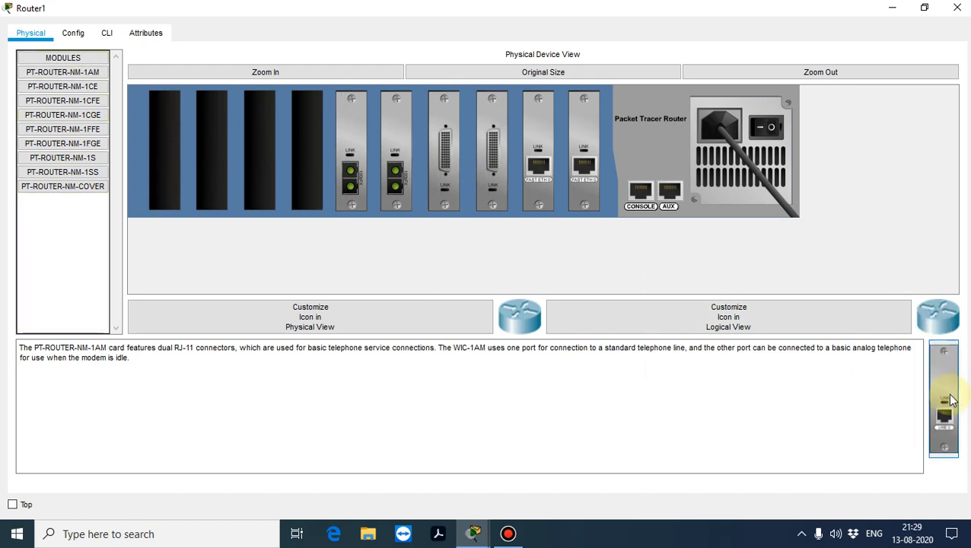
Step: Install two PT-ROUTER-NM-1CE modules in Router1's empty slots, power the router back on, and close its window
click(76, 90)
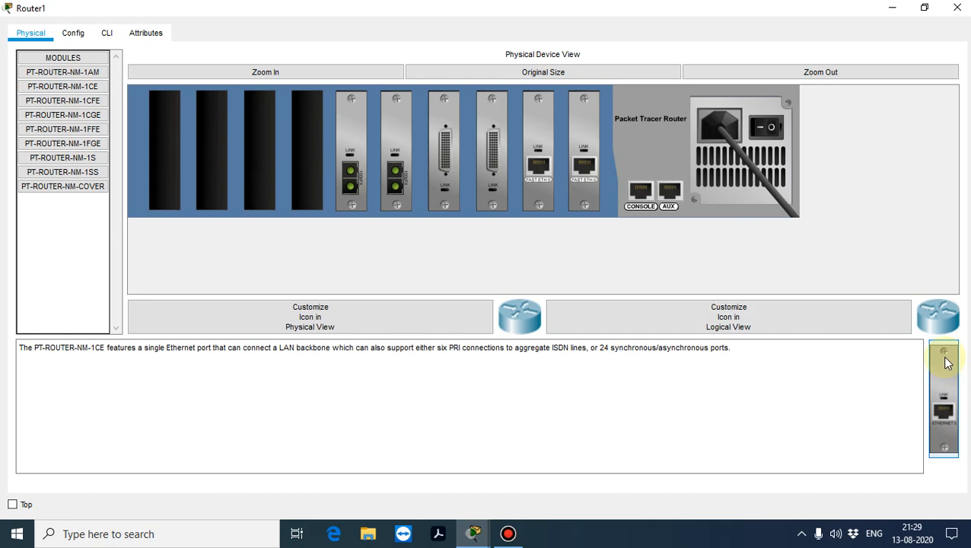
drag(949, 372, 309, 148)
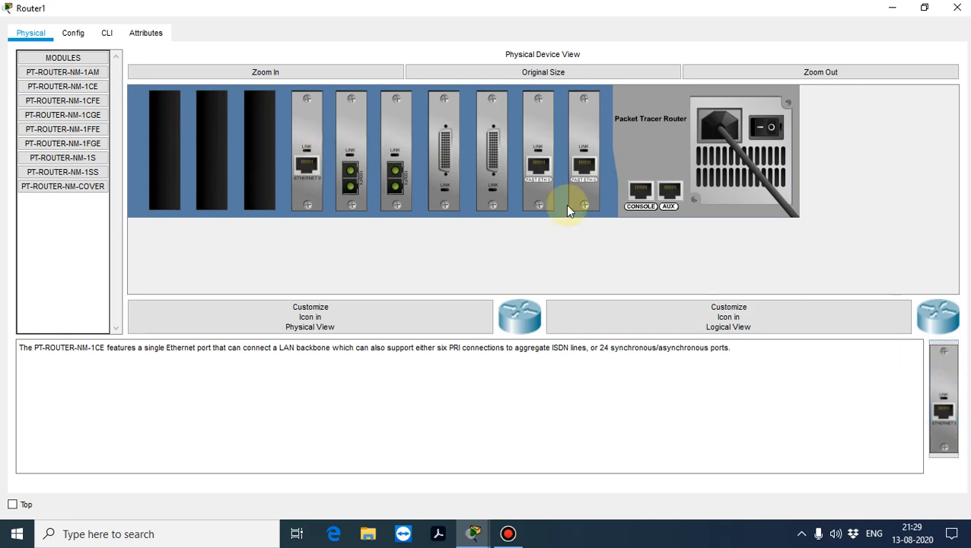
drag(941, 385, 259, 131)
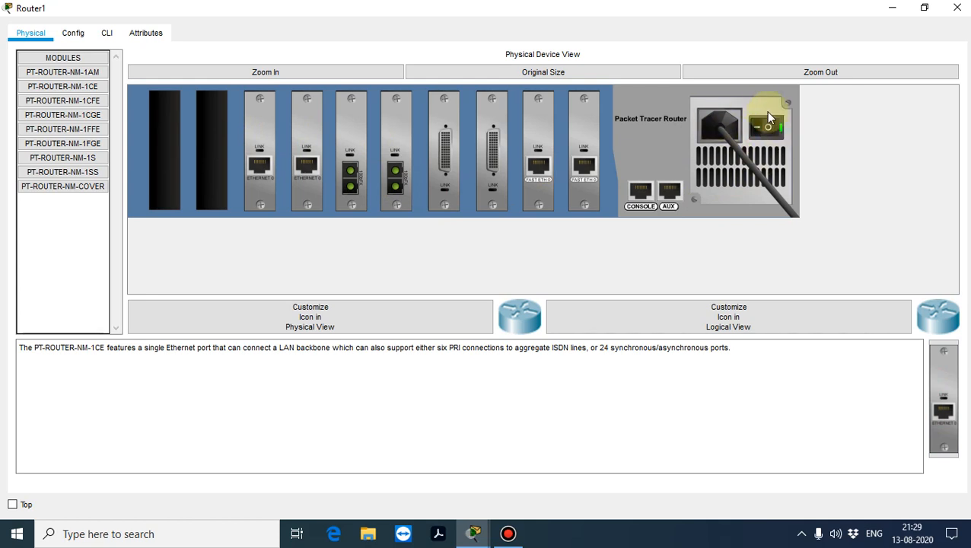
click(957, 7)
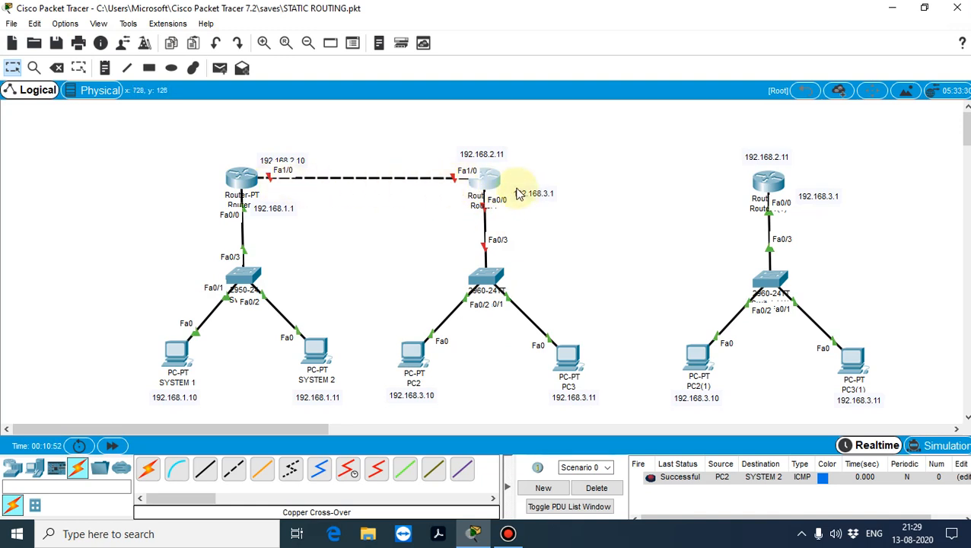
Step: Connect Router1's Ethernet6/0 to the copied router's FastEthernet1/0 with a copper cross-over cable
click(236, 473)
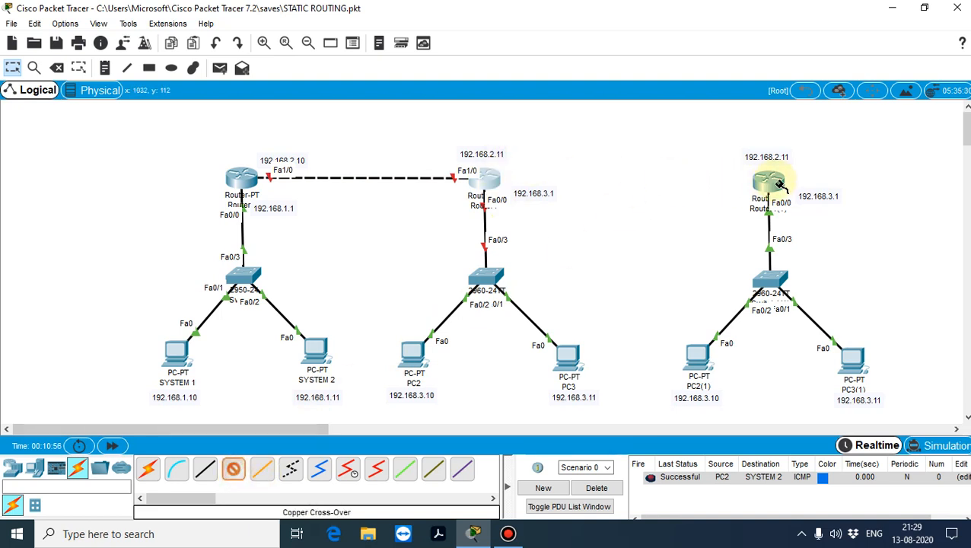
click(486, 178)
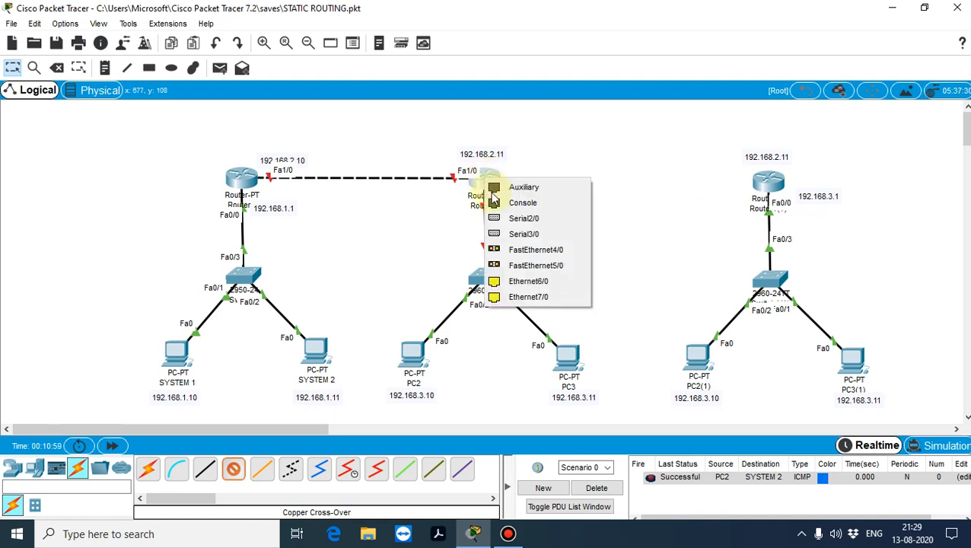
click(534, 282)
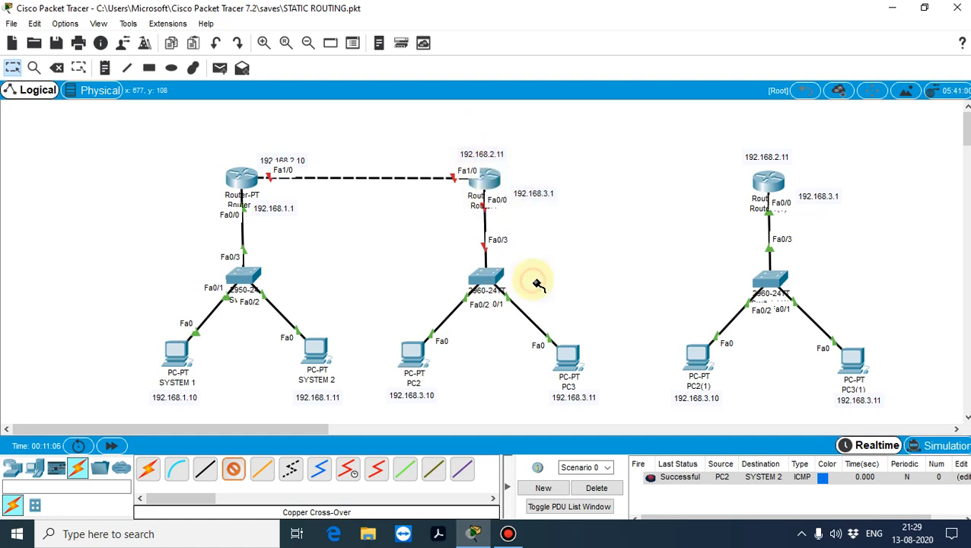
click(766, 185)
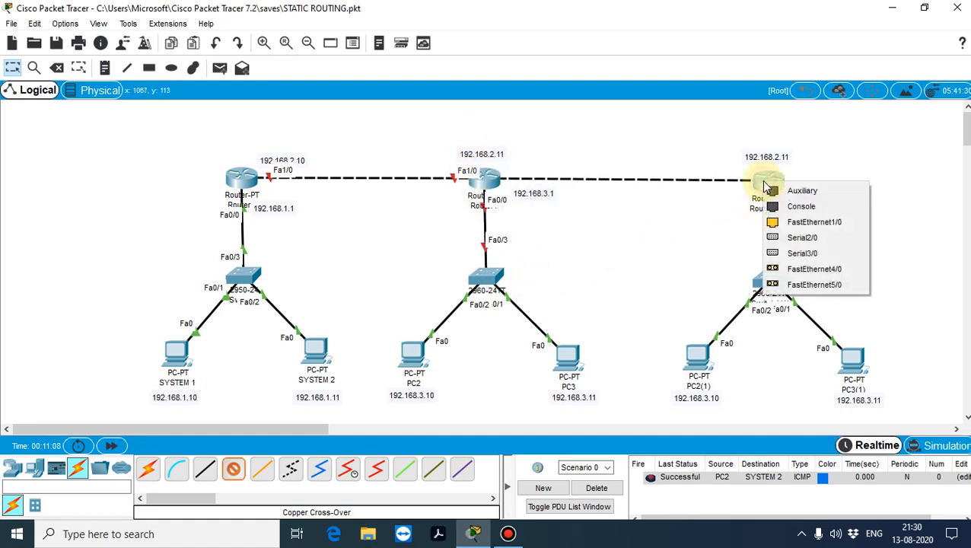
click(791, 224)
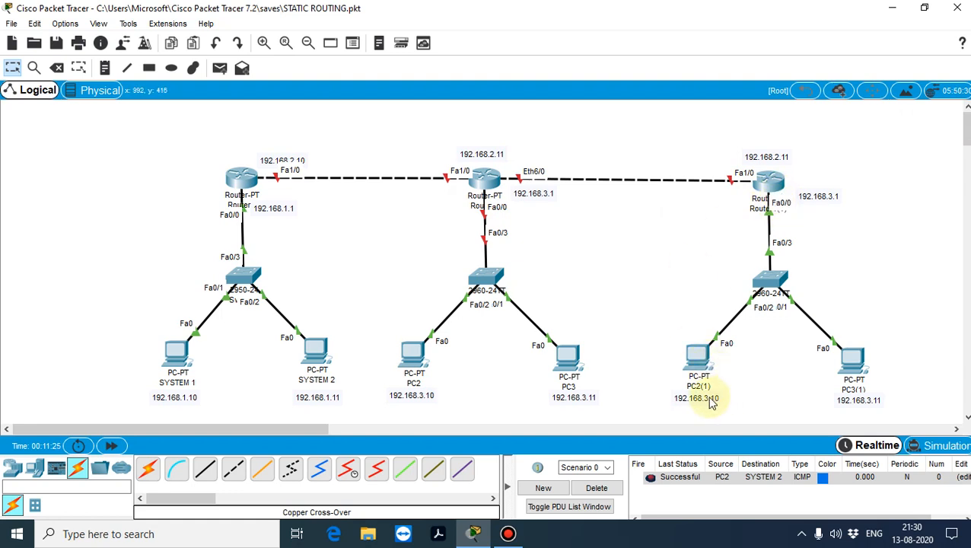
Step: Move Router1's 192.168.3.1 label above Eth6/0 and relabel the new link's ends 192.168.4.10 at Router1 and 192.168.4.11 at the copied router
drag(543, 200, 562, 156)
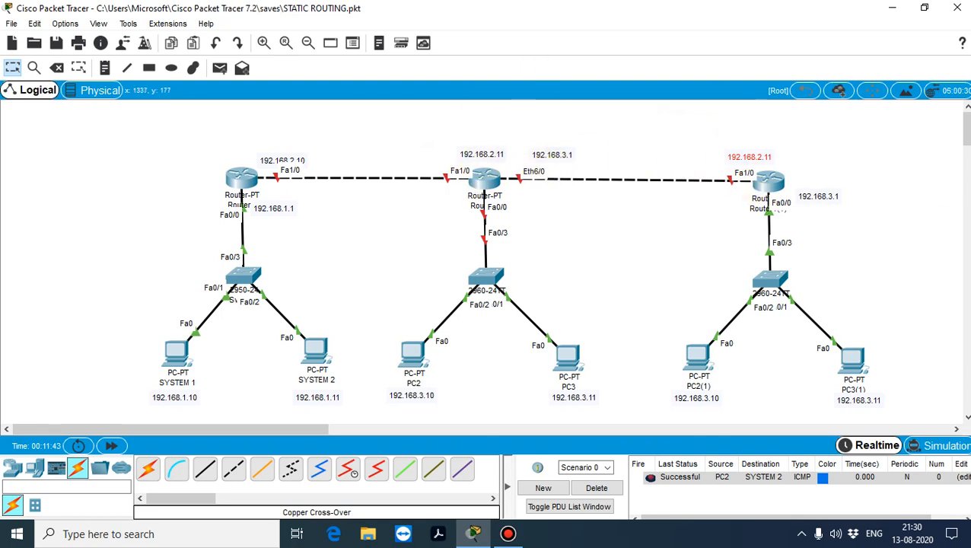
double_click(563, 156)
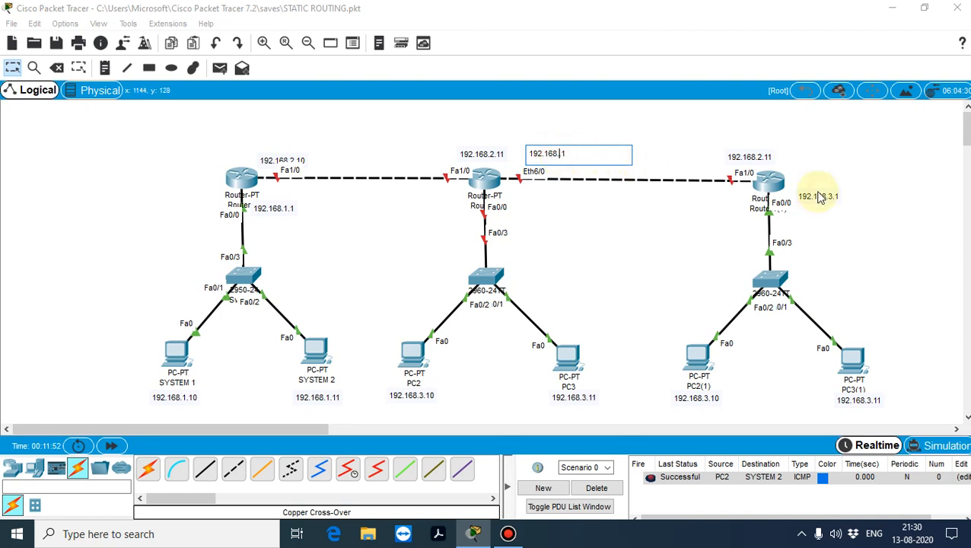
double_click(755, 156)
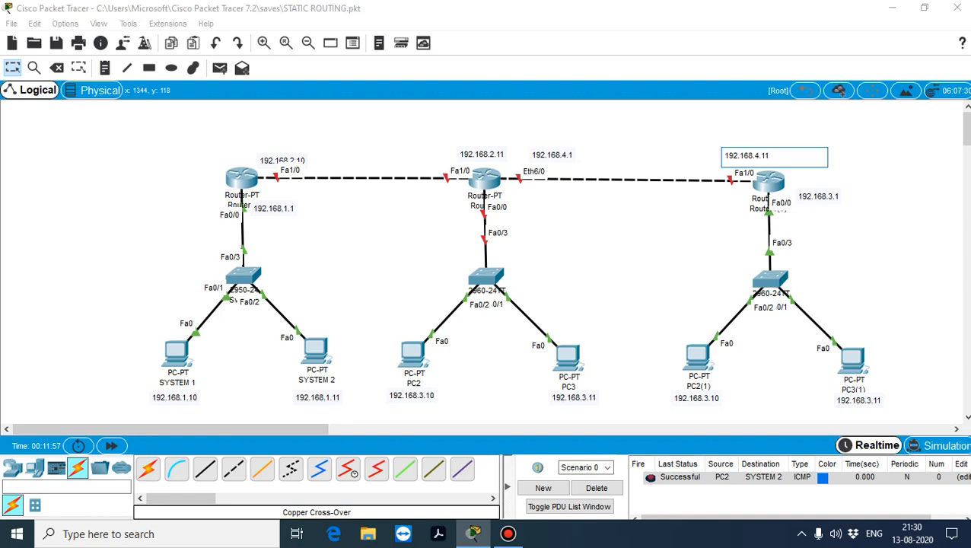
double_click(585, 157)
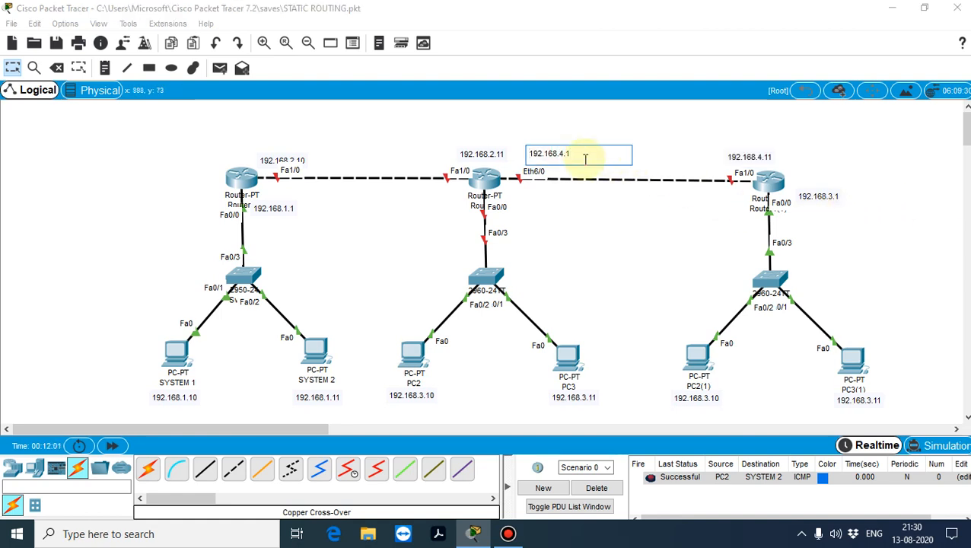
Step: Change the IP labels under the copied PCs to 192.168.5.10 for PC2(1) and 192.168.5.11 for PC3(1)
double_click(703, 401)
click(707, 388)
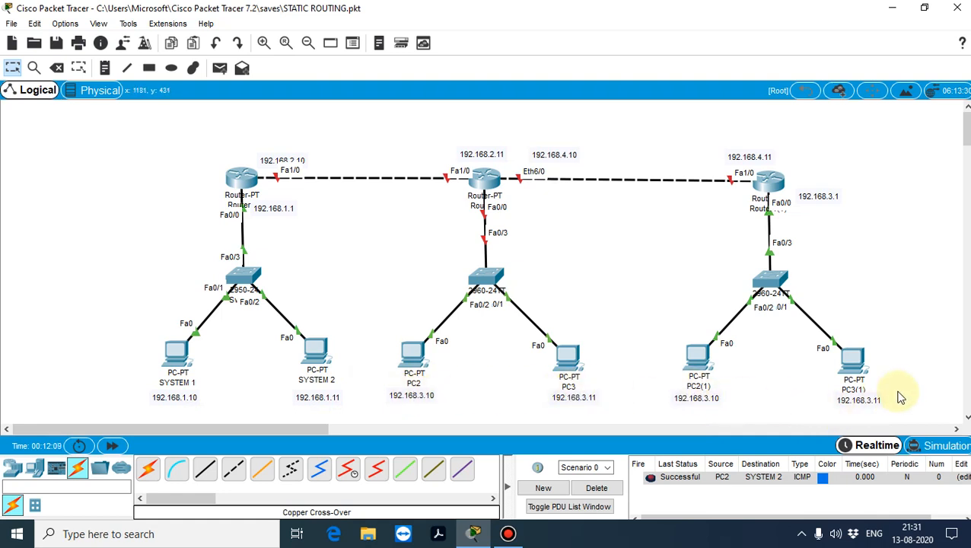
double_click(708, 397)
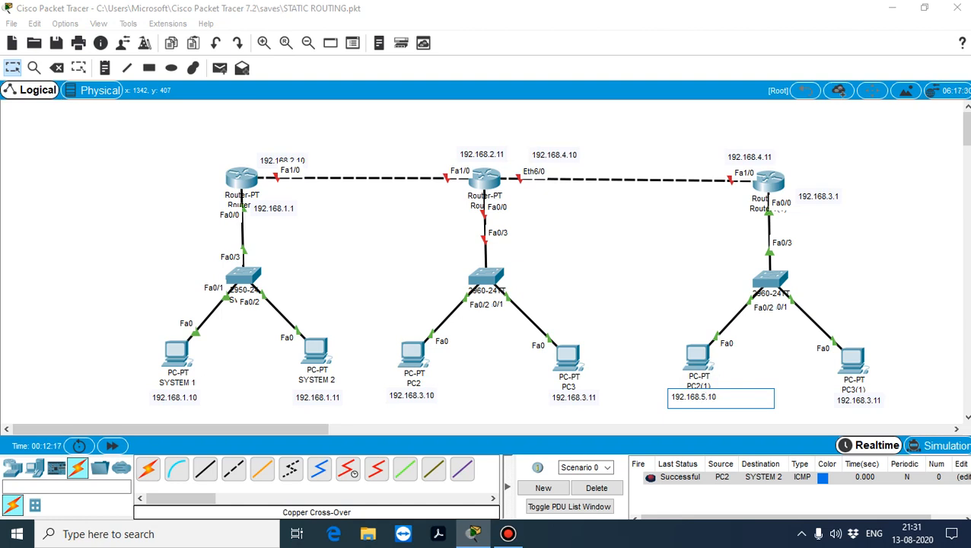
click(867, 392)
double_click(862, 392)
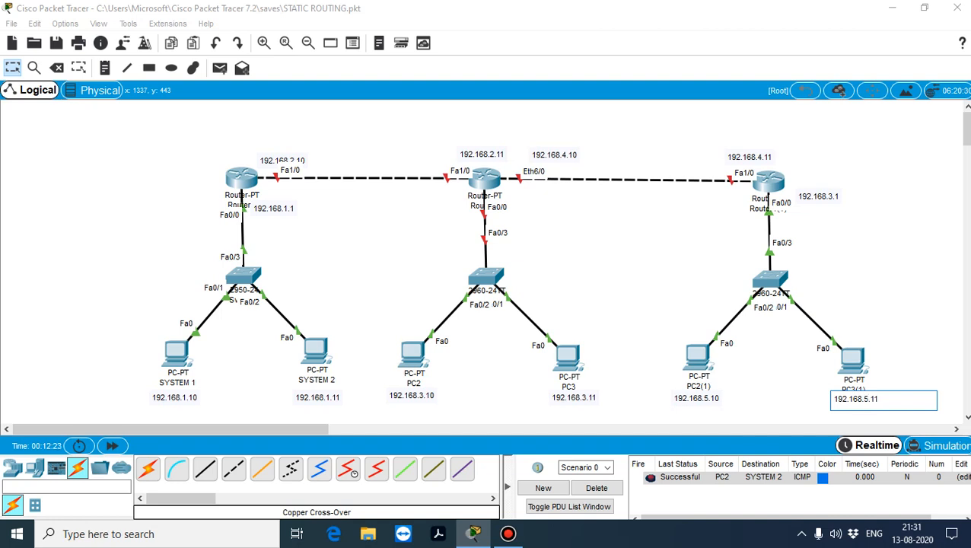
Step: Change the copied router's LAN-side IP label to 192.168.5.1
click(831, 195)
double_click(831, 195)
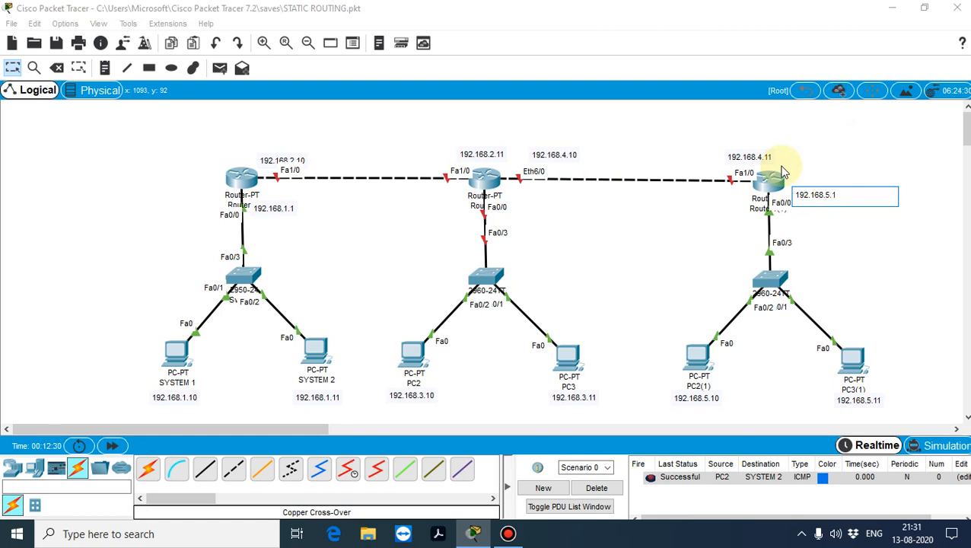
click(946, 308)
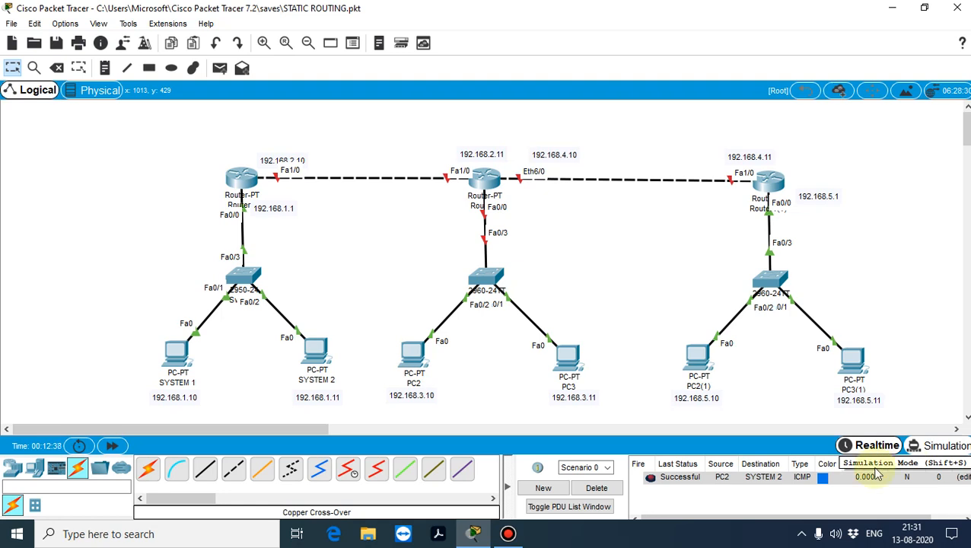
Step: Turn on Router1's Ethernet6/0 port and assign it IP address 192.168.4.10 with subnet mask 255.255.255.0
click(493, 185)
drag(533, 66, 530, 233)
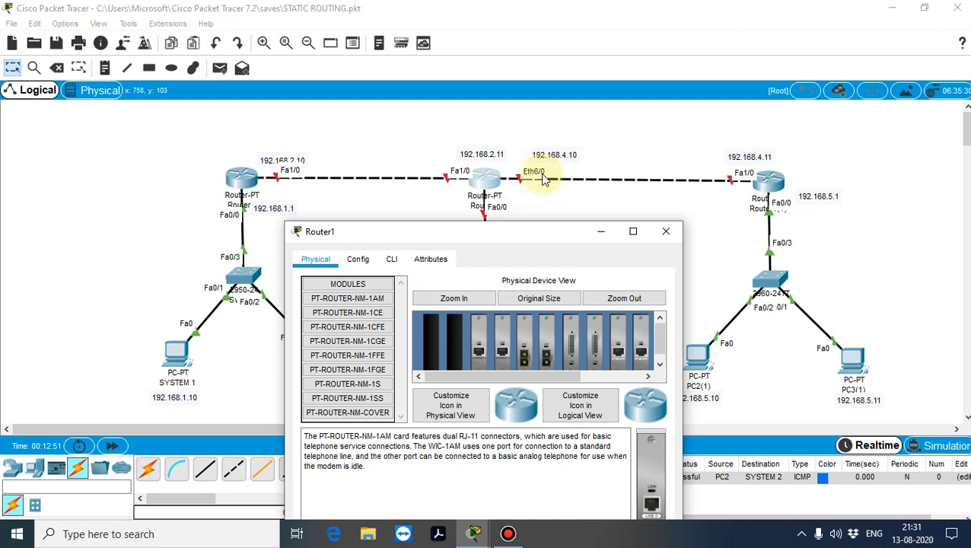
click(365, 260)
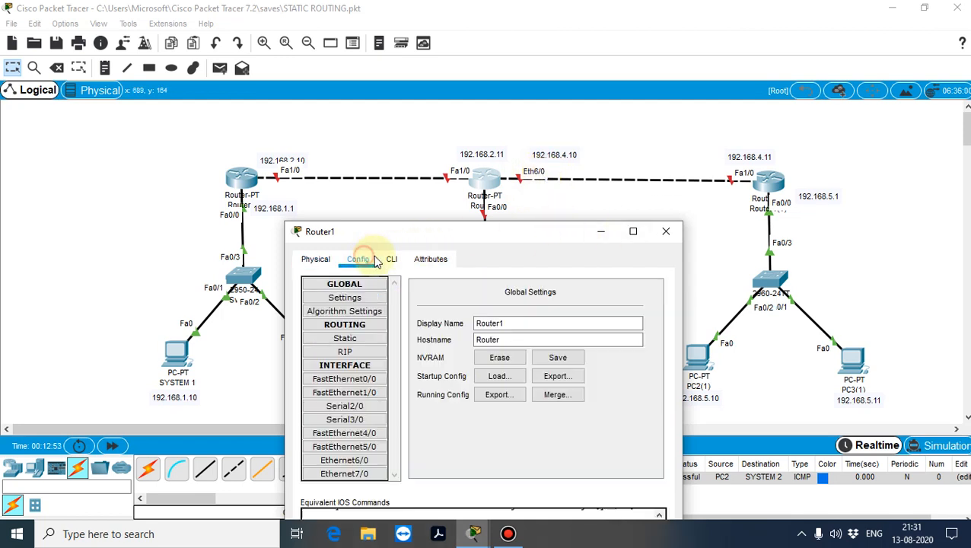
click(373, 462)
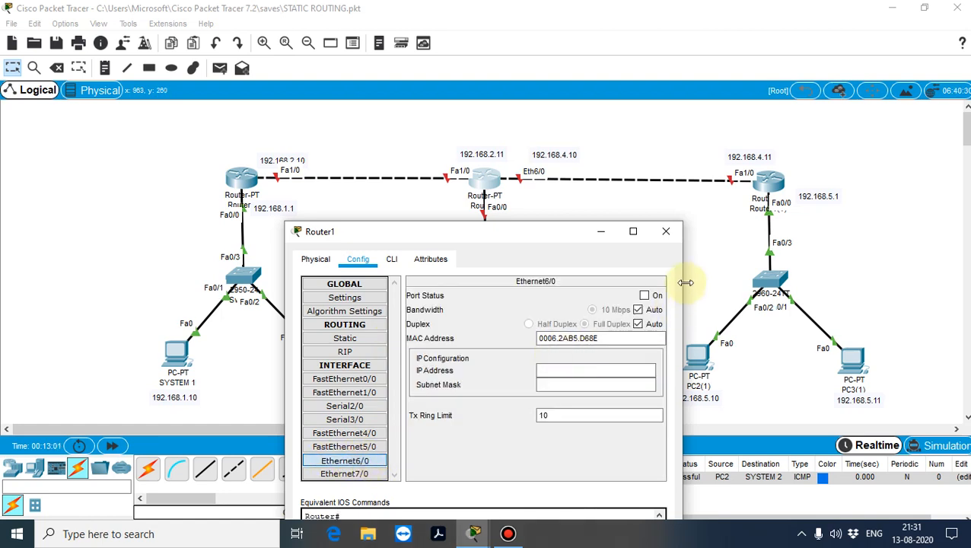
click(643, 295)
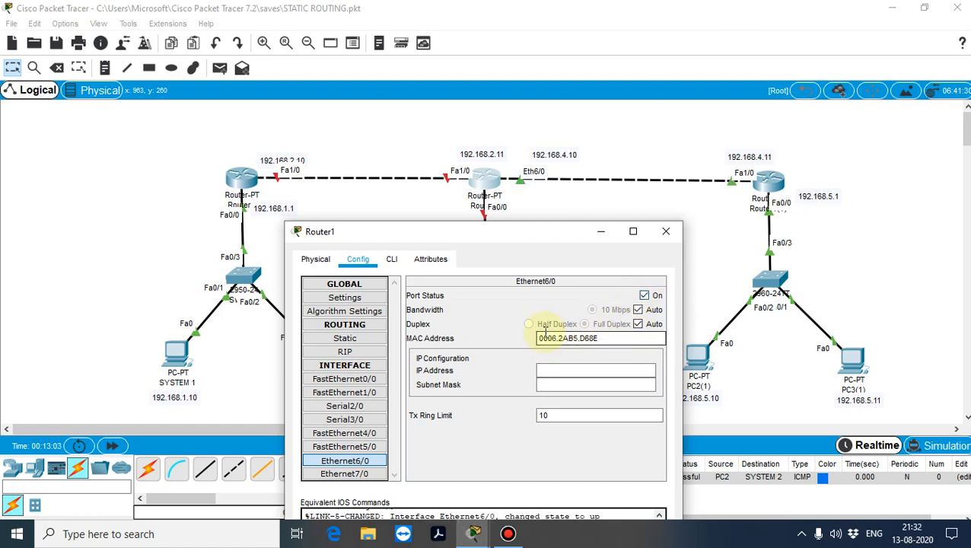
click(575, 369)
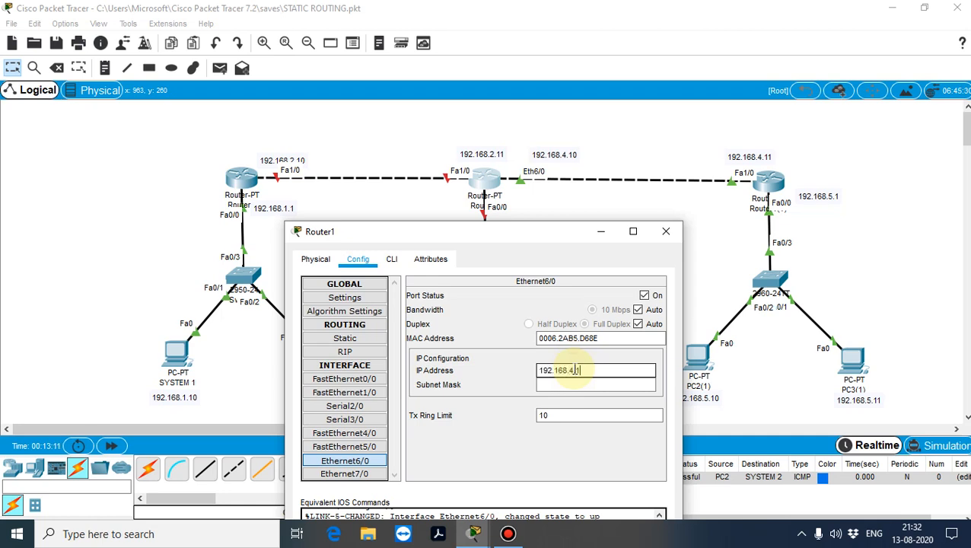
key(Tab)
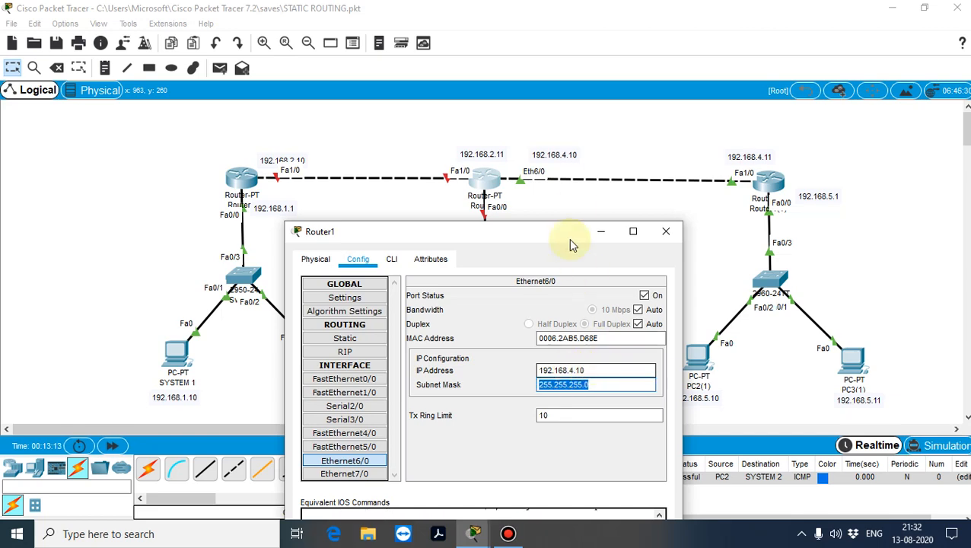
drag(561, 235, 588, 239)
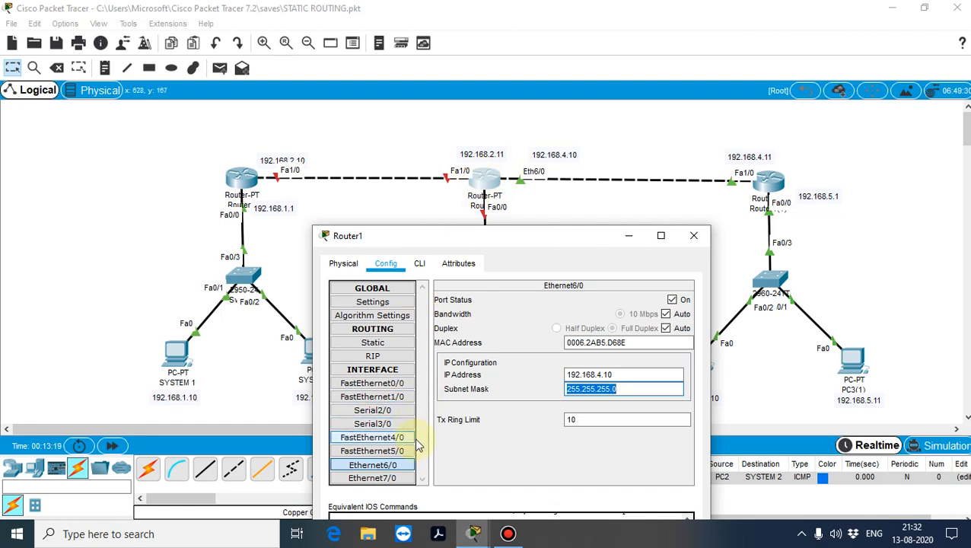
Step: Turn on Router1's FastEthernet1/0 port and assign it IP address 192.168.2.11 with subnet mask 255.255.255.0
click(400, 398)
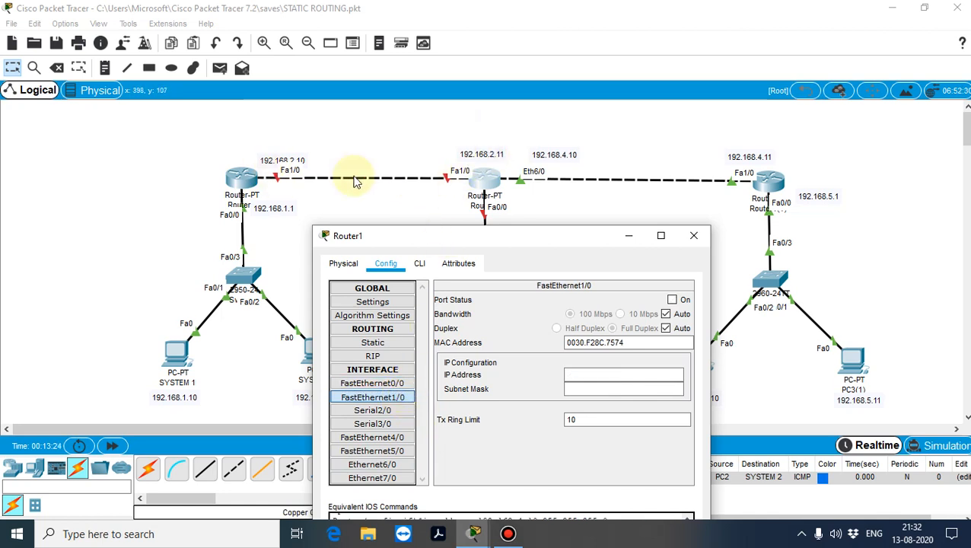
click(672, 301)
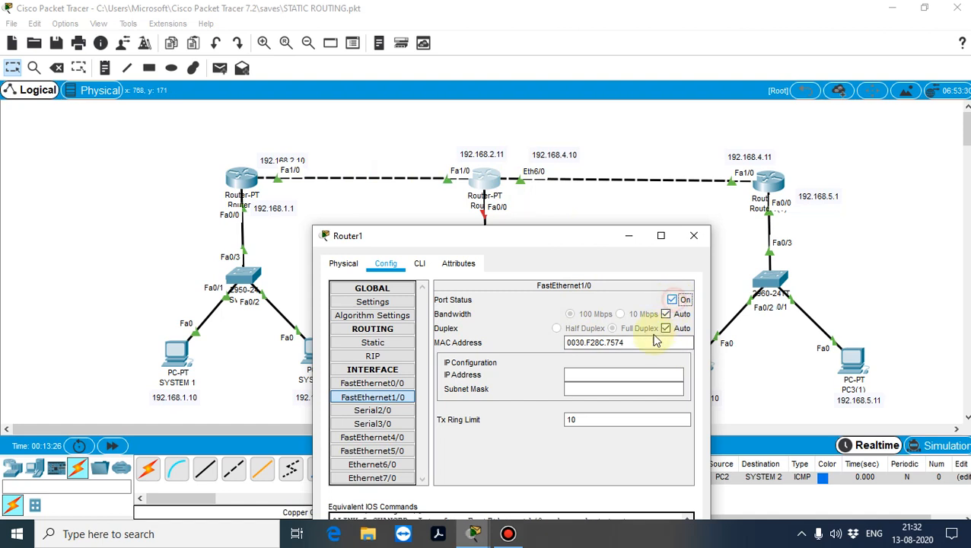
click(628, 372)
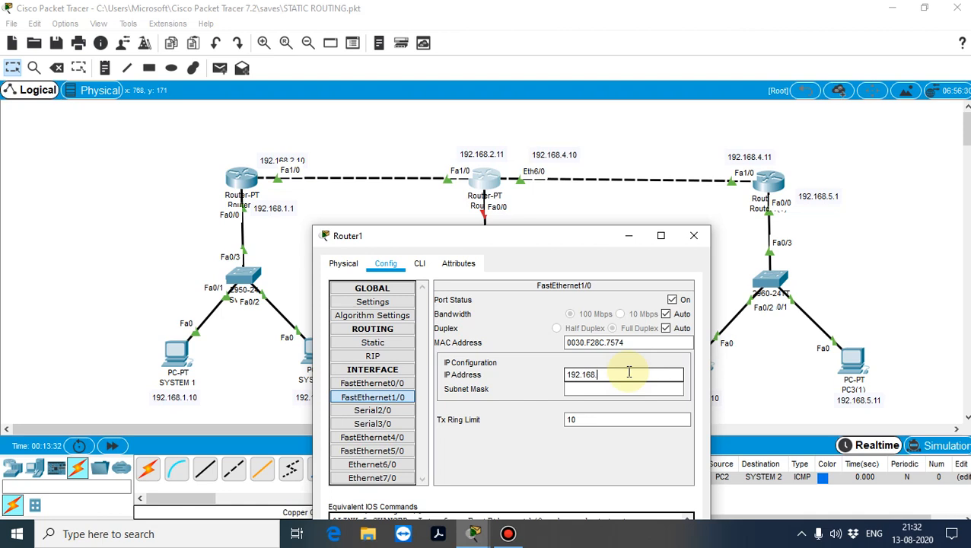
key(Tab)
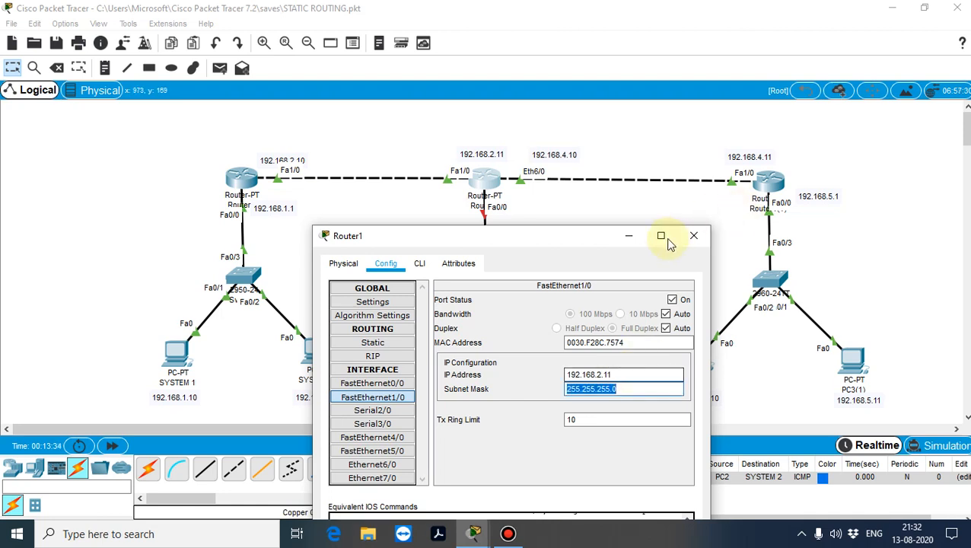
click(693, 235)
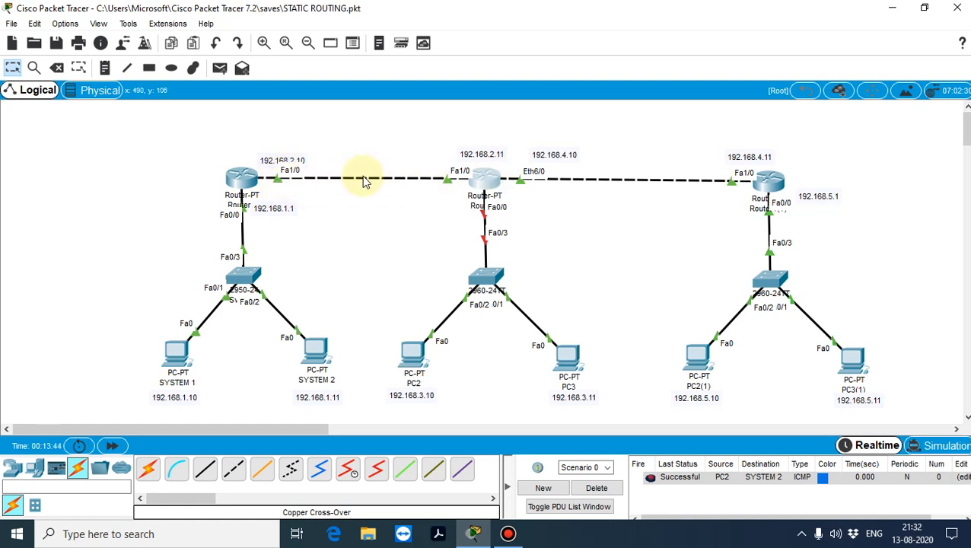
Step: Set the IP address of Router1(1)'s FastEthernet1/0 interface to 192.168.4.11 with subnet mask 255.255.255.0
click(770, 181)
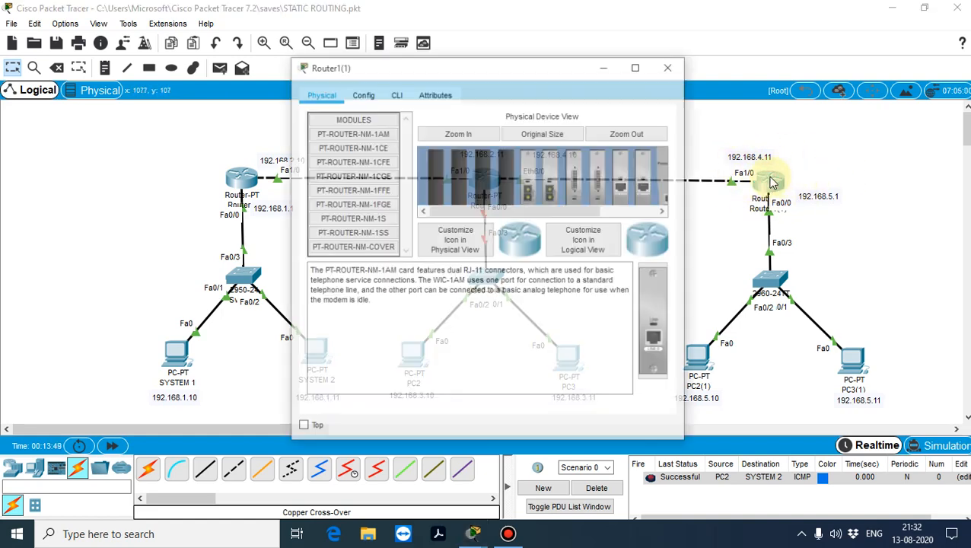
drag(465, 74, 439, 228)
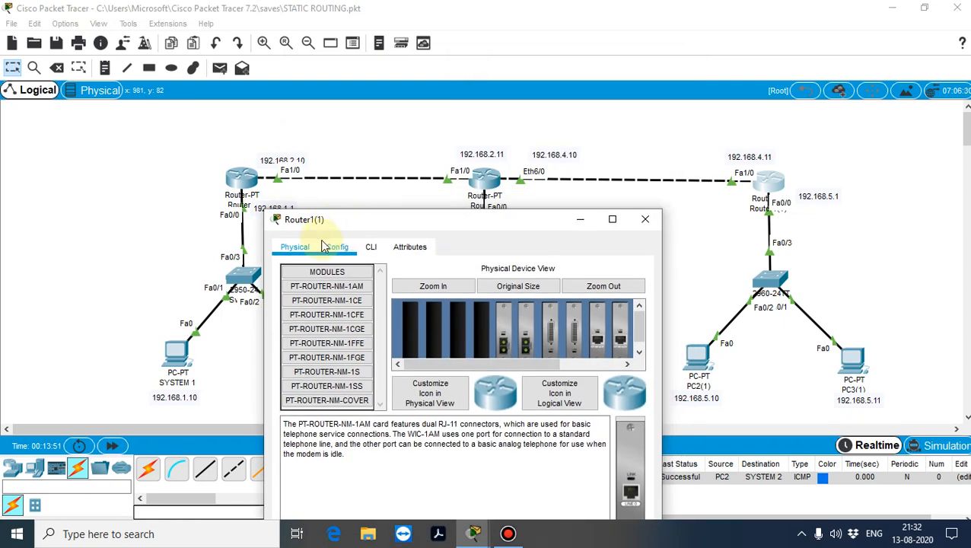
click(337, 246)
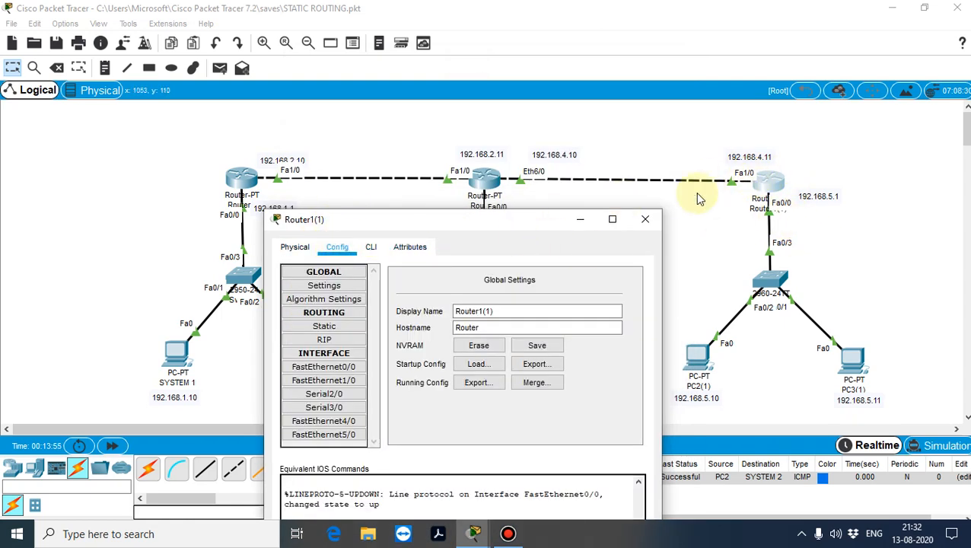
click(348, 381)
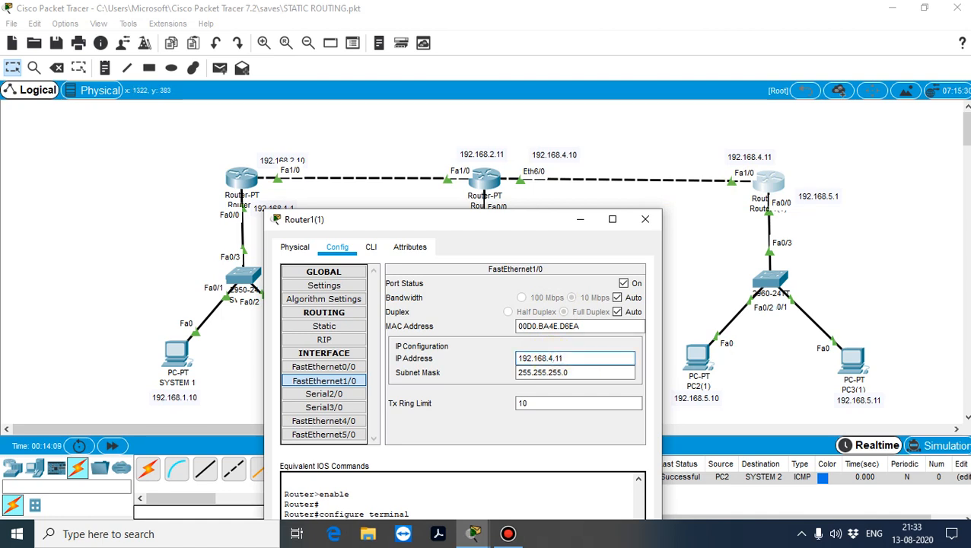
click(581, 373)
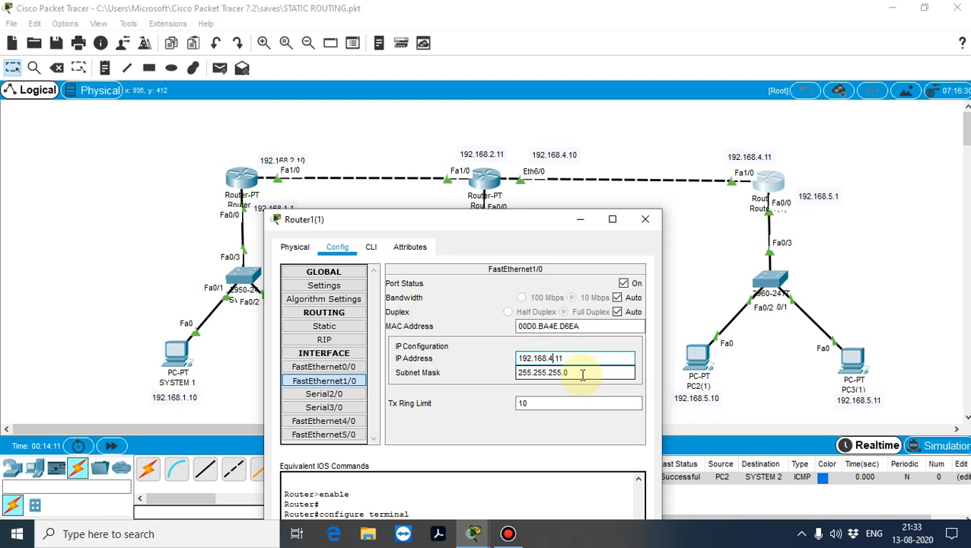
drag(498, 220, 447, 168)
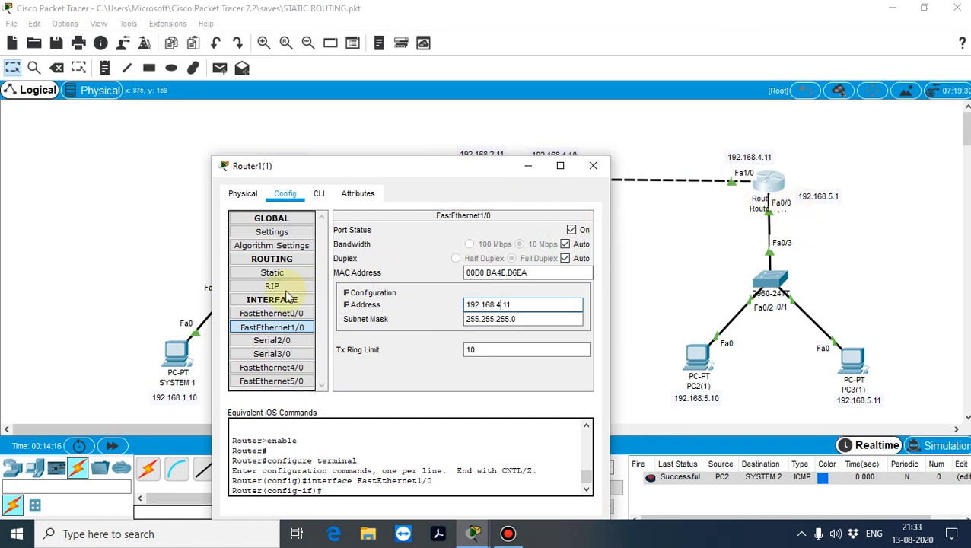
Step: Set the IP address of Router1(1)'s FastEthernet0/0 interface to 192.168.5.1 and close the router's configuration
click(262, 313)
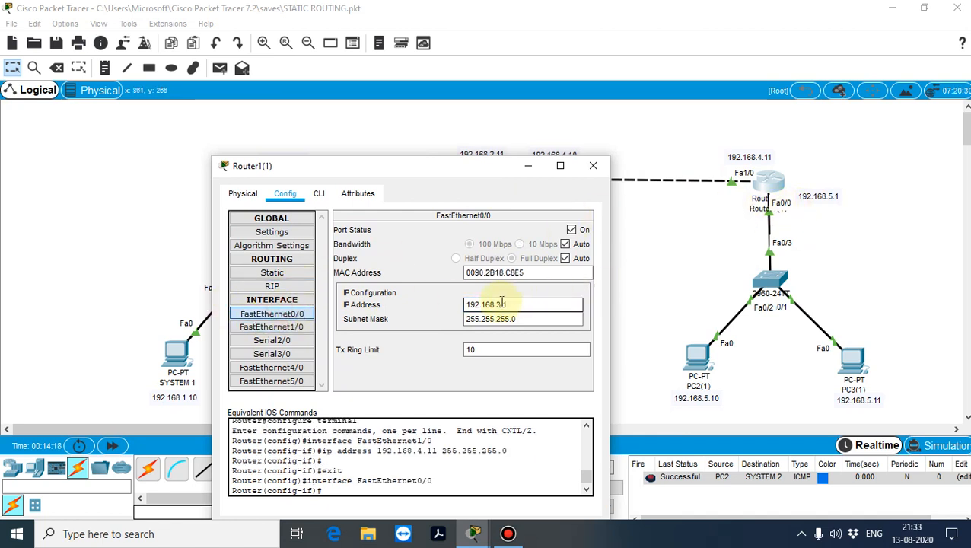
text(5.1)
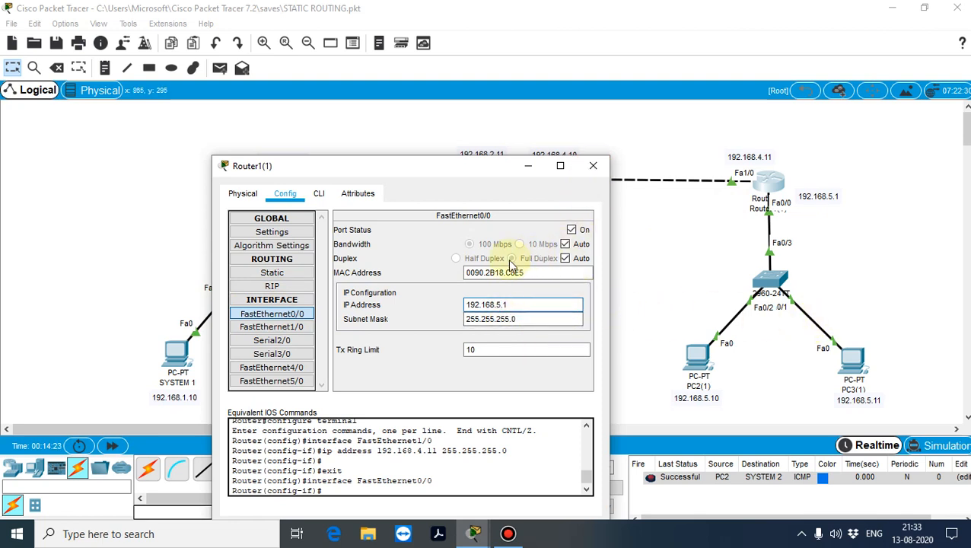
click(594, 165)
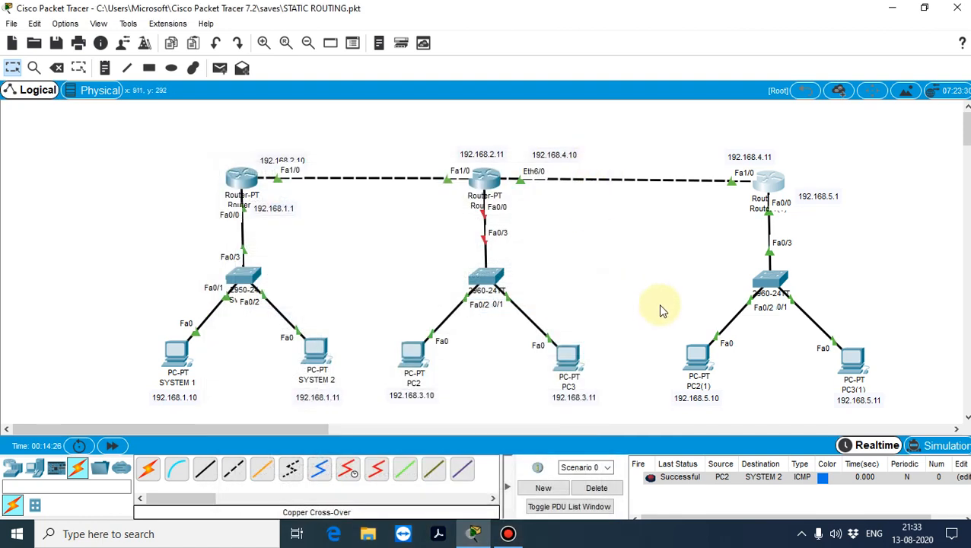
Step: Set PC2(1)'s IP address to 192.168.5.10 and its default gateway to 192.168.5.1
click(706, 359)
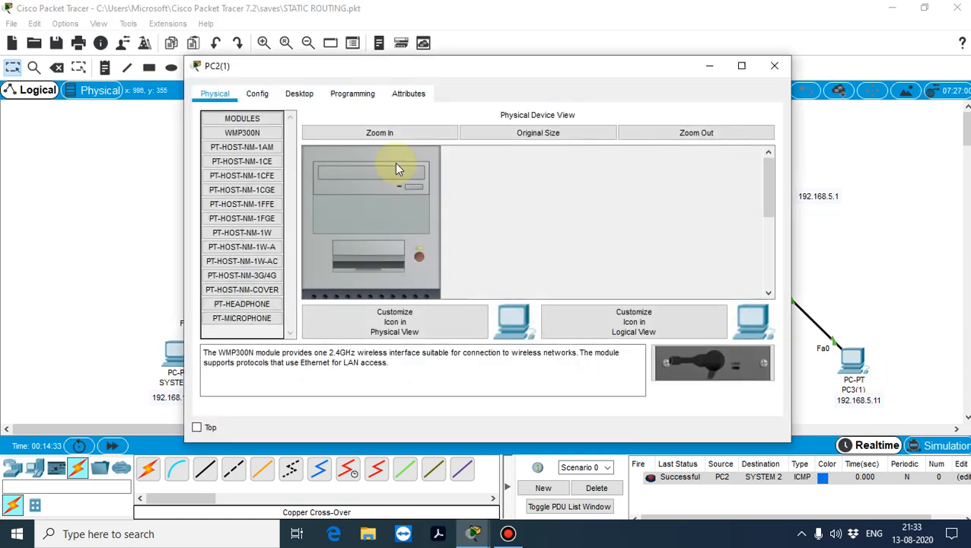
click(304, 93)
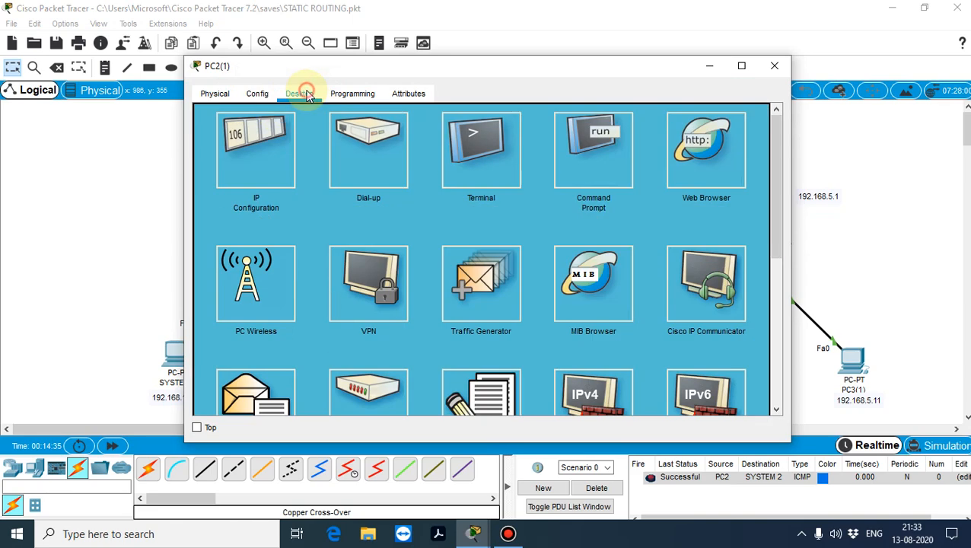
click(255, 159)
drag(531, 84, 502, 485)
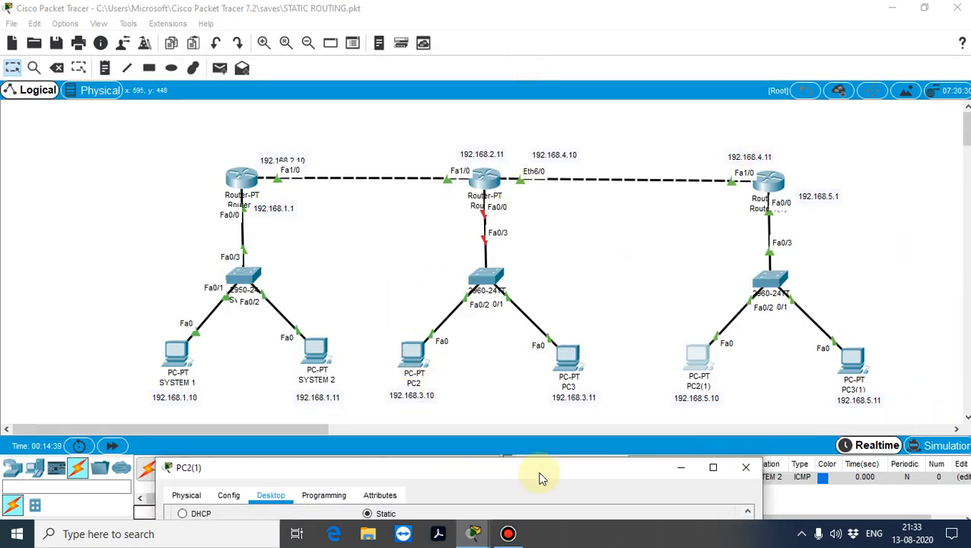
drag(578, 467, 485, 135)
click(363, 196)
click(284, 197)
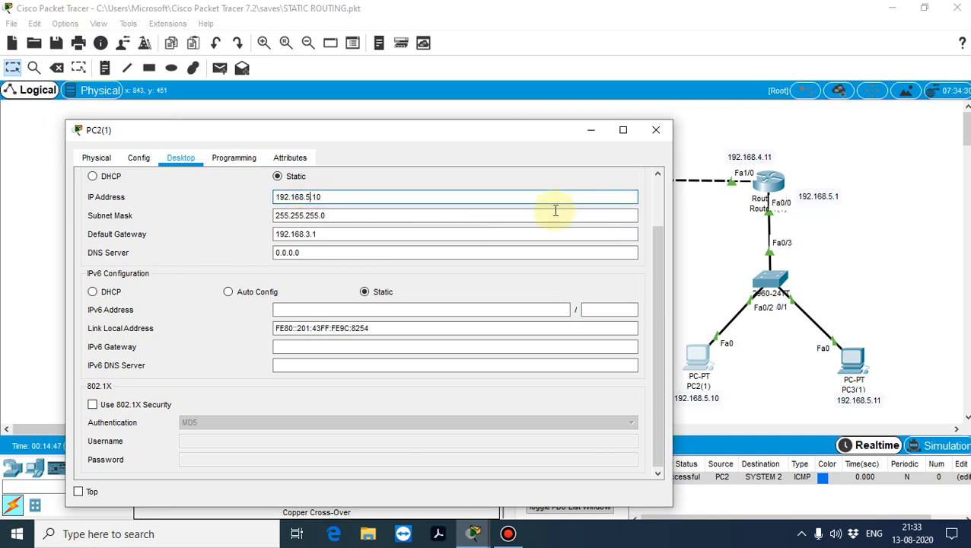
click(295, 234)
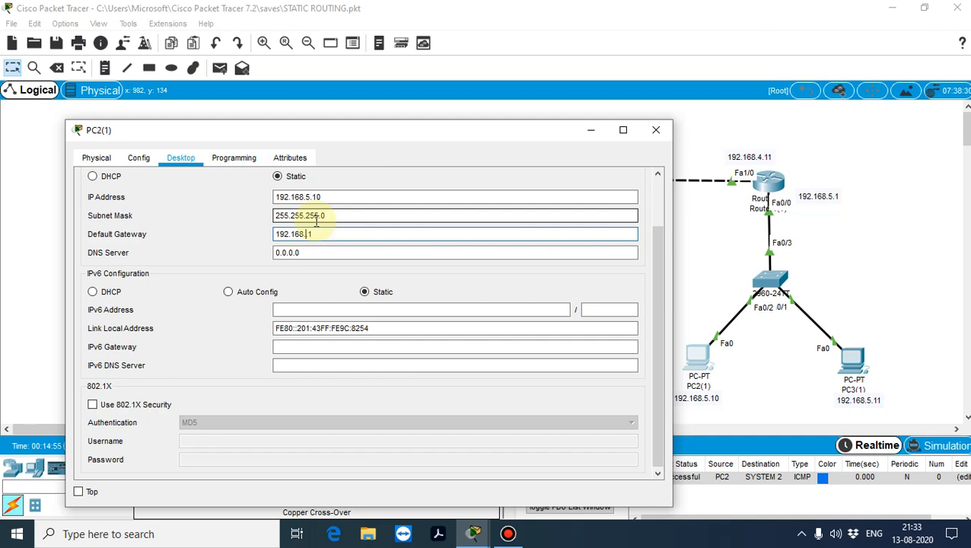
text(5)
click(655, 129)
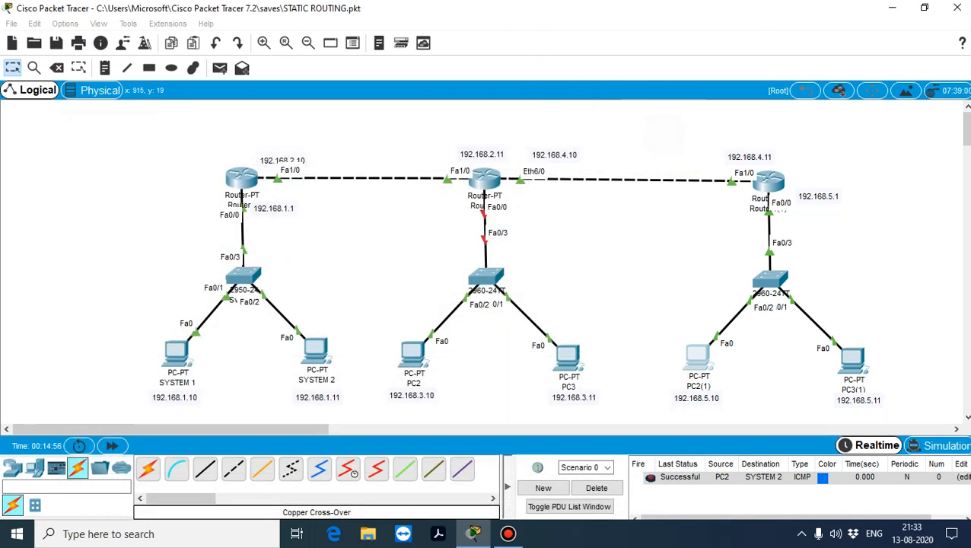
Step: Set PC3(1)'s IP address to 192.168.5.11 and open its default gateway for editing
click(847, 371)
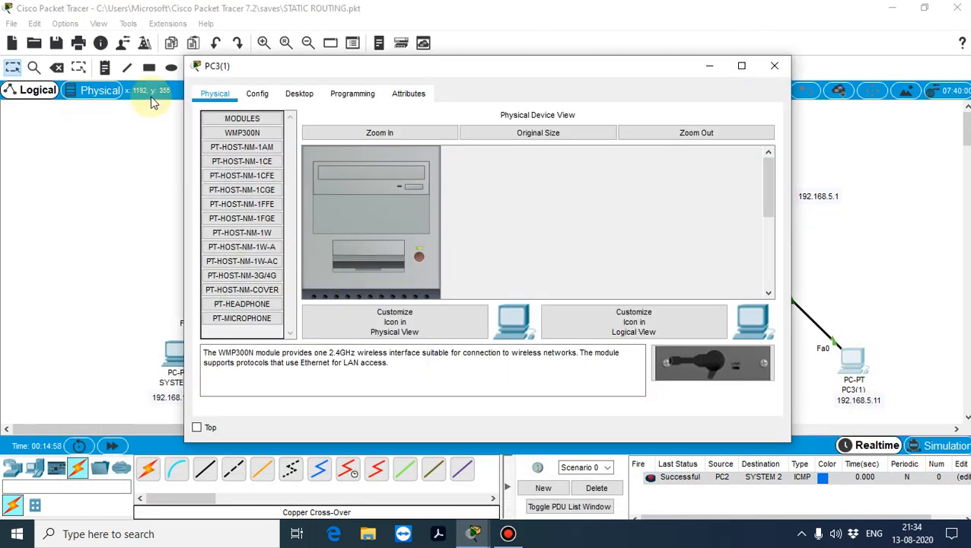
click(296, 93)
click(267, 167)
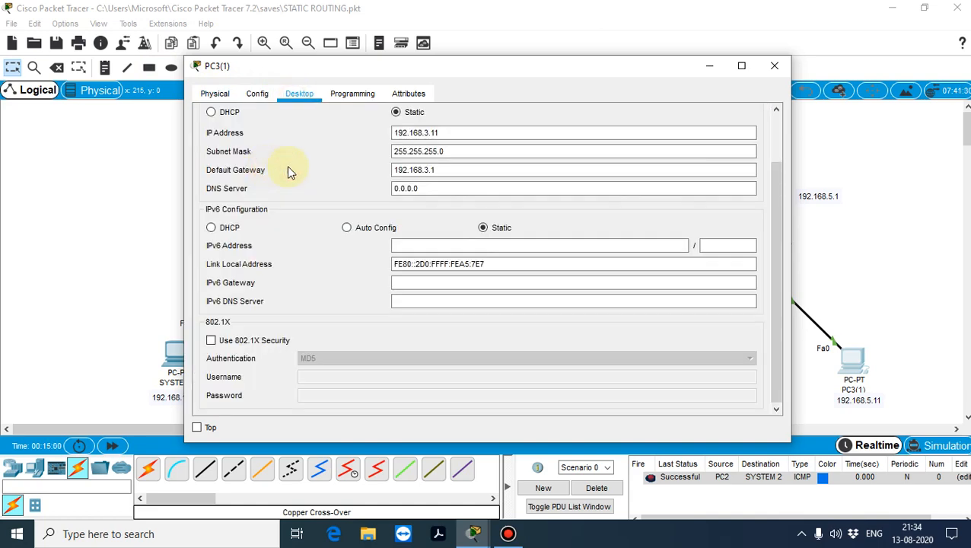
click(426, 133)
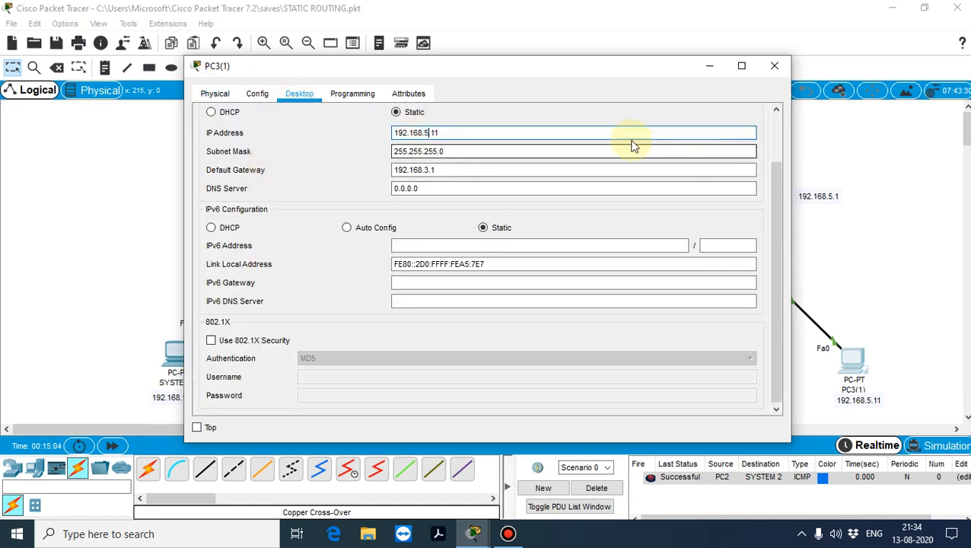
click(426, 168)
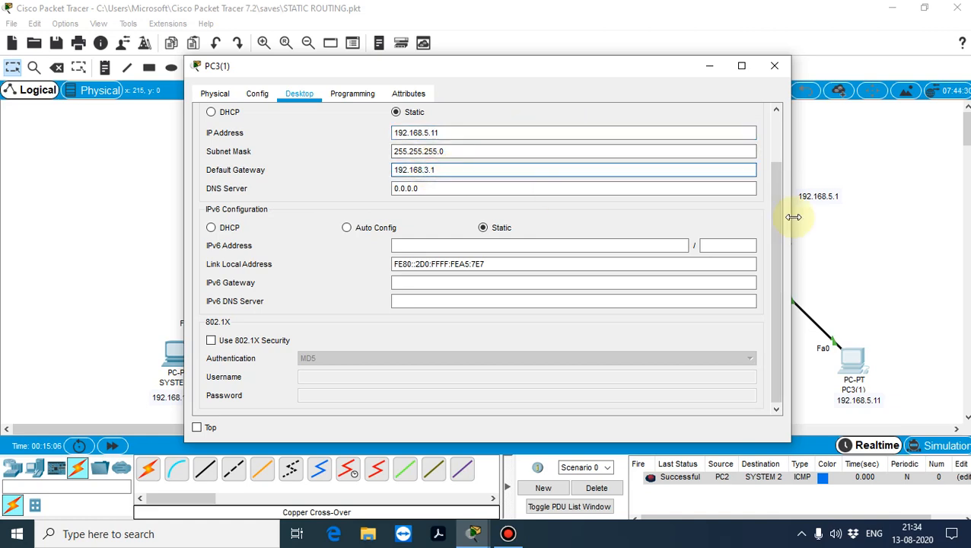
click(774, 65)
click(874, 218)
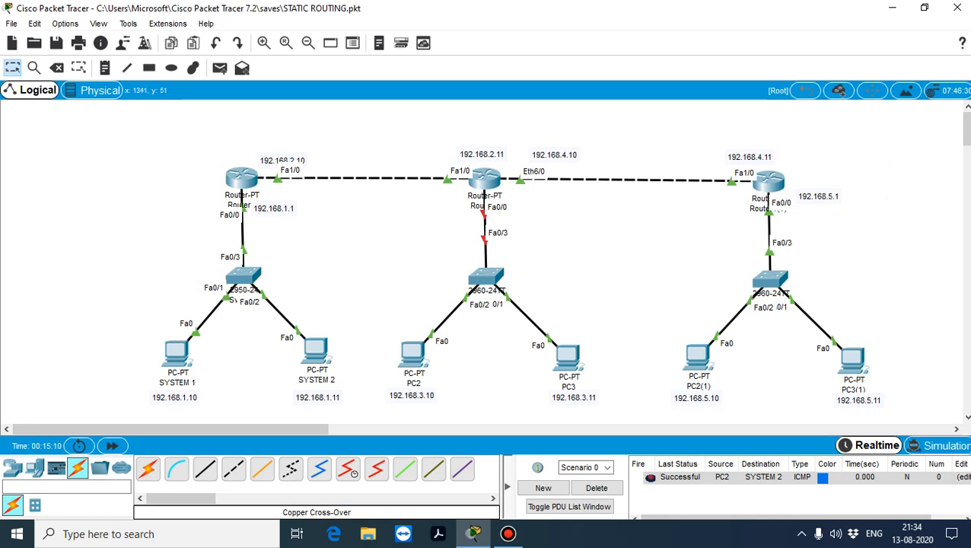
Step: Delete the existing PDU scenario entry and send a simple PDU from SYSTEM 1 to PC2
scroll(487, 259, down, 3)
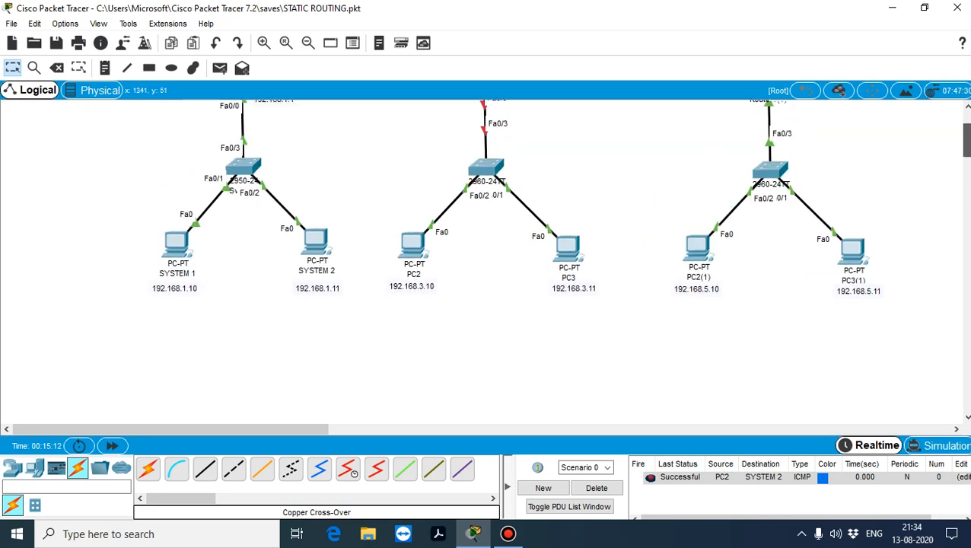
click(597, 488)
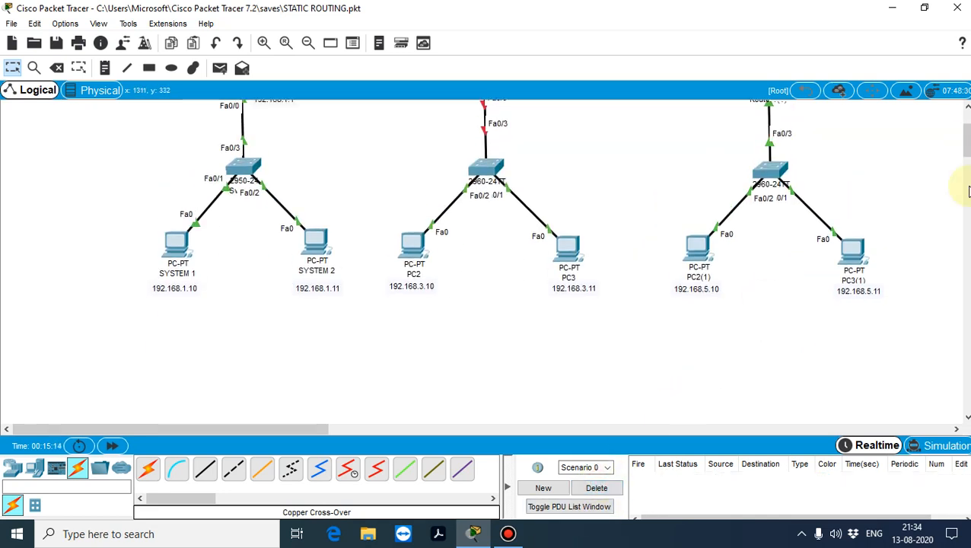
scroll(965, 141, up, 3)
click(220, 67)
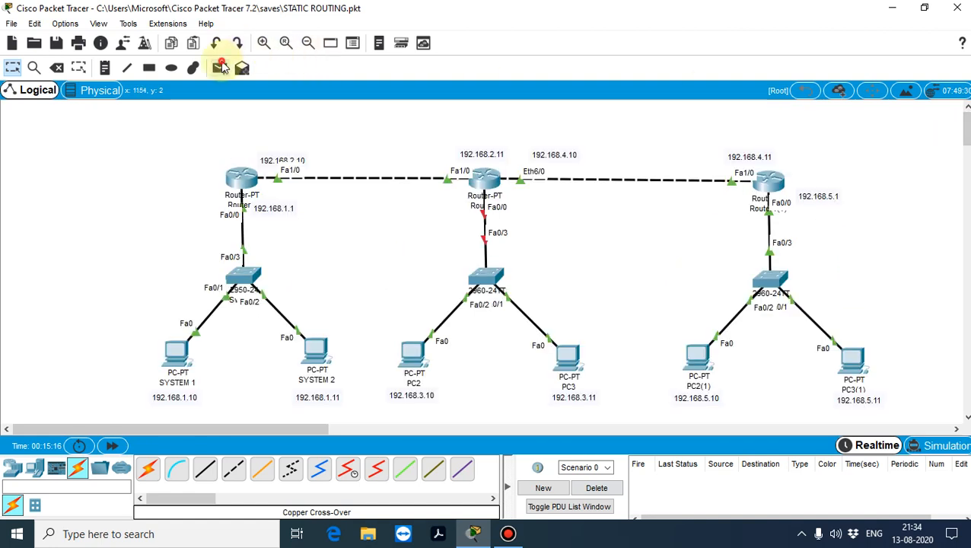
click(175, 362)
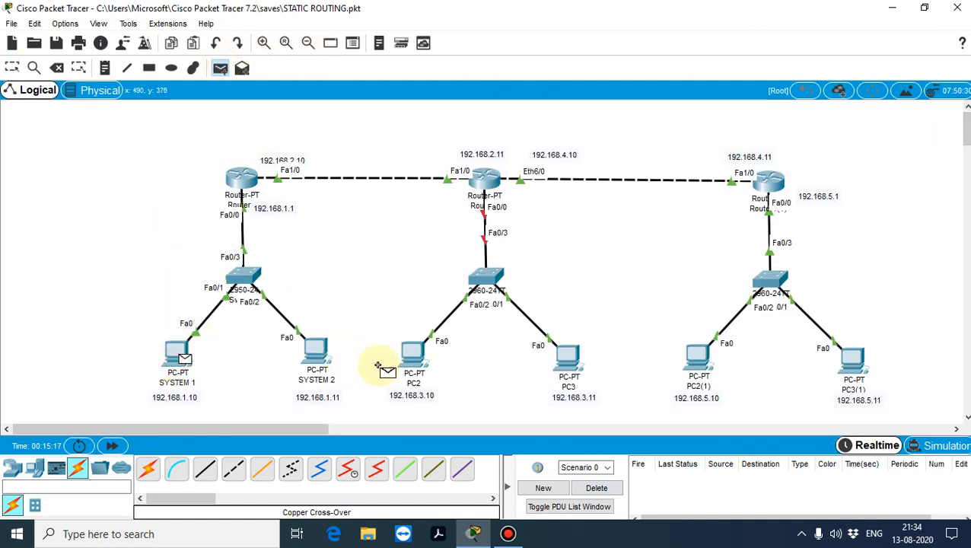
click(411, 354)
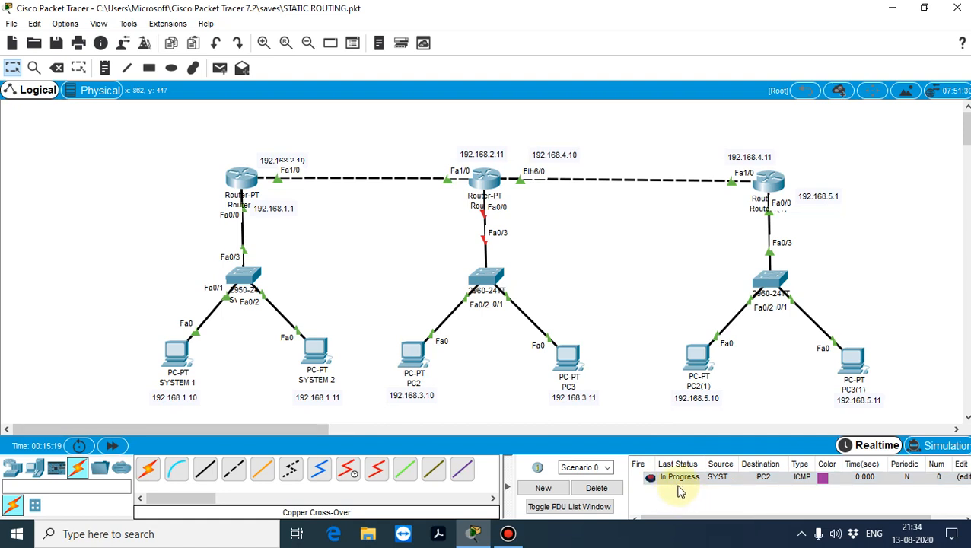
Step: Delete the current SYSTEM 1 to PC2 test and send a fresh simple PDU from SYSTEM 1 to PC2
click(598, 489)
click(220, 68)
click(179, 354)
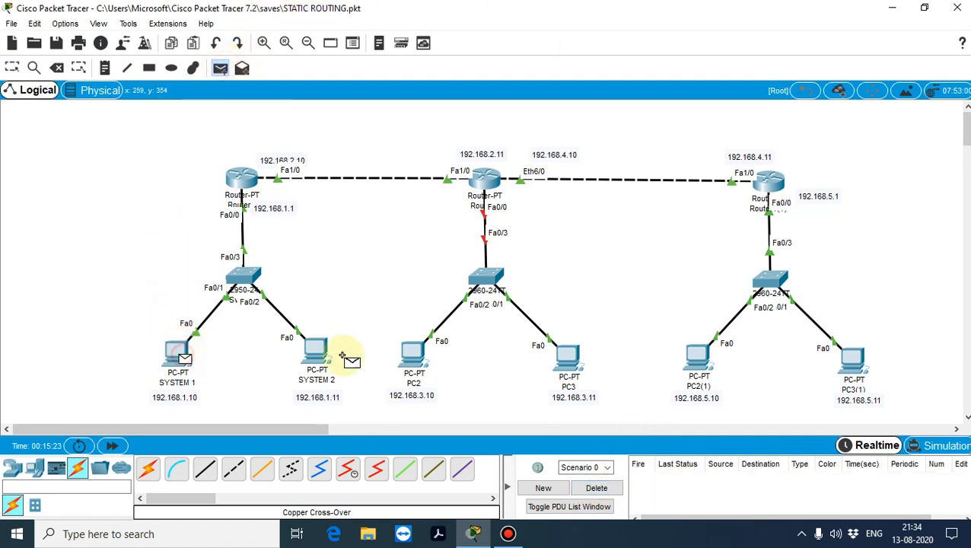
click(410, 356)
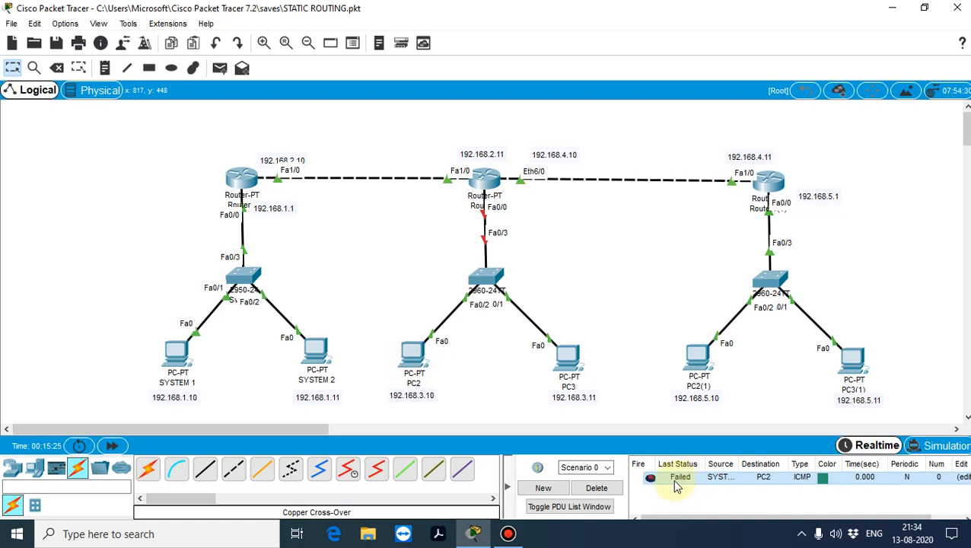
click(219, 68)
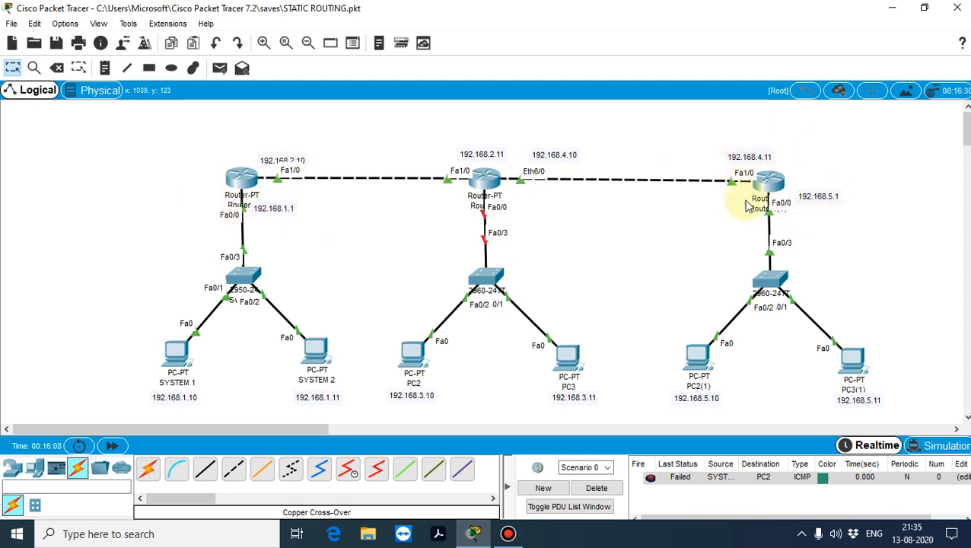
Step: Open Router0's static route settings and move its window clear of the topology's routers
click(253, 185)
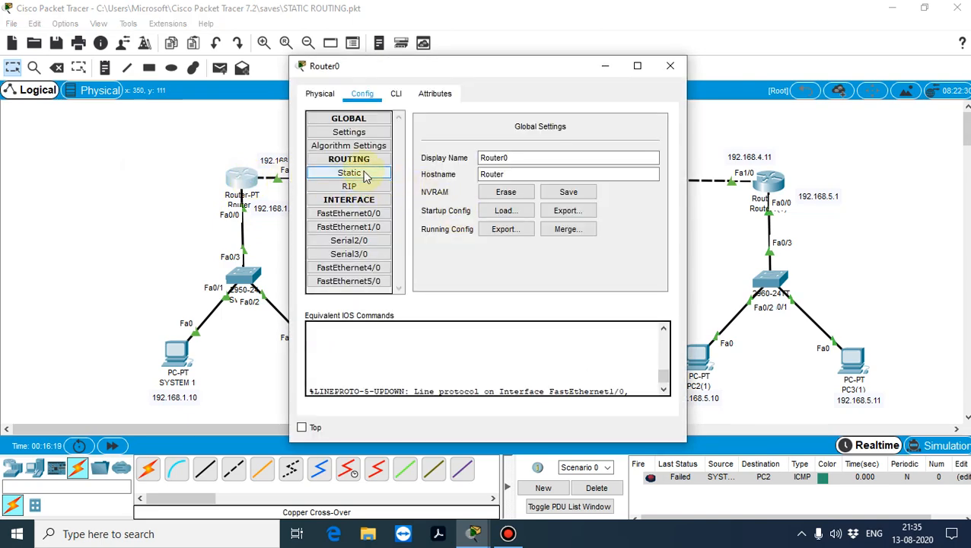
click(357, 175)
drag(519, 76, 875, 234)
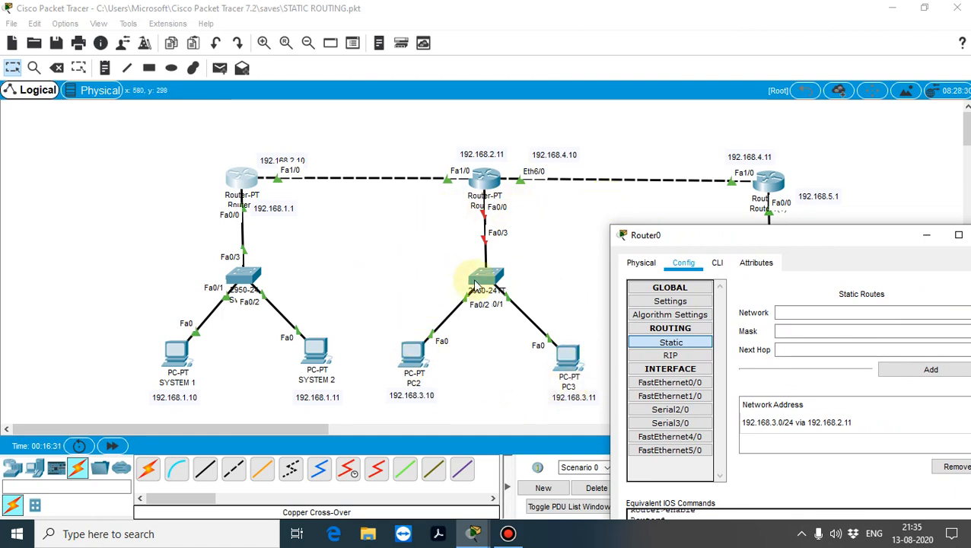
Step: Copy PC3's 192.168.3.11 label next to Router1's Fa0/0 link and change the copy's text to 192.168.3.1
click(580, 403)
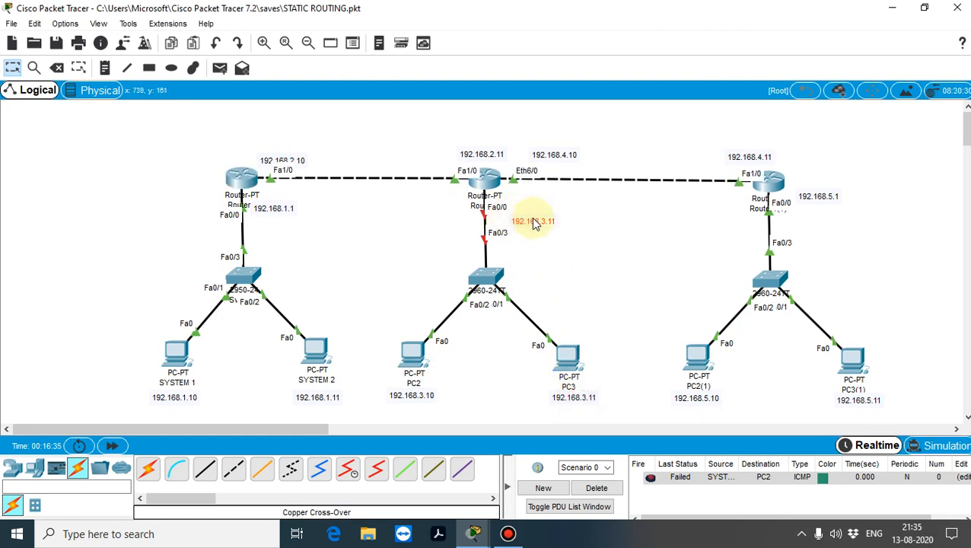
double_click(538, 221)
click(552, 224)
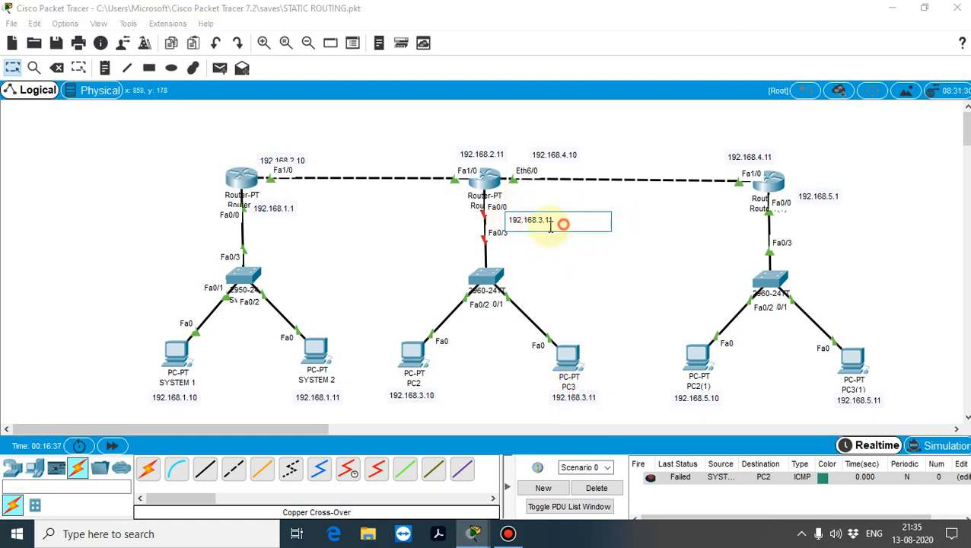
click(629, 282)
Step: Return to Router0's static routes, reposition the window below the routers, and enter 192.168.5.0 as the new route's network
click(507, 533)
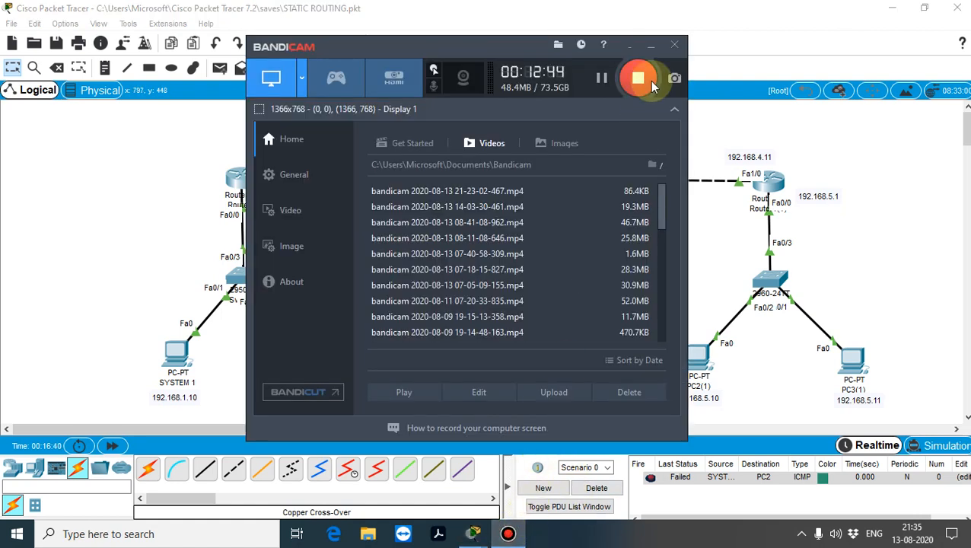
click(650, 49)
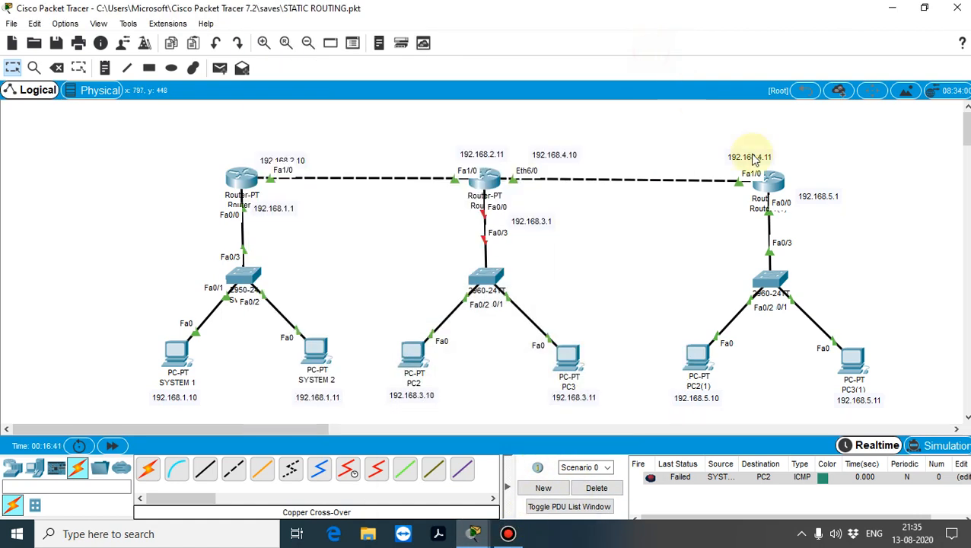
click(473, 533)
click(564, 470)
drag(810, 238, 725, 150)
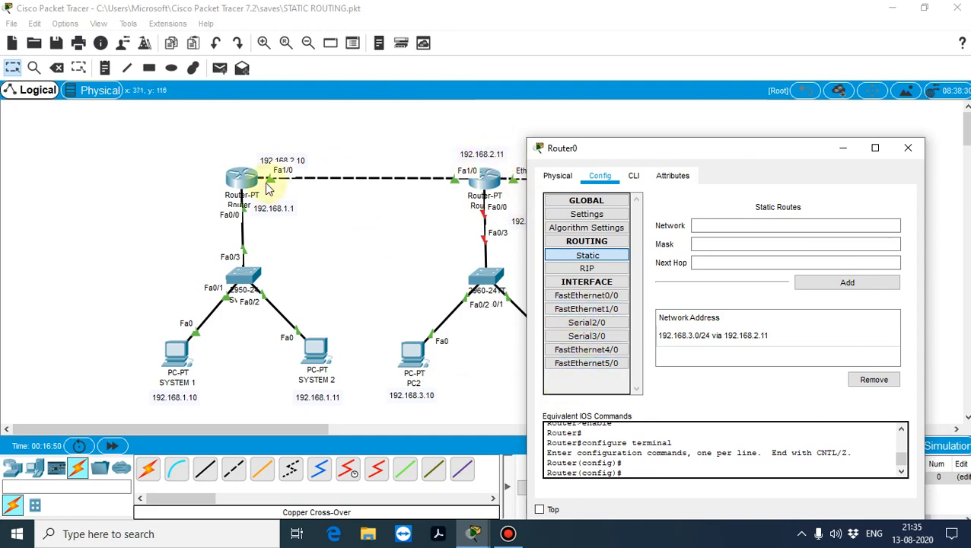
drag(685, 148, 500, 304)
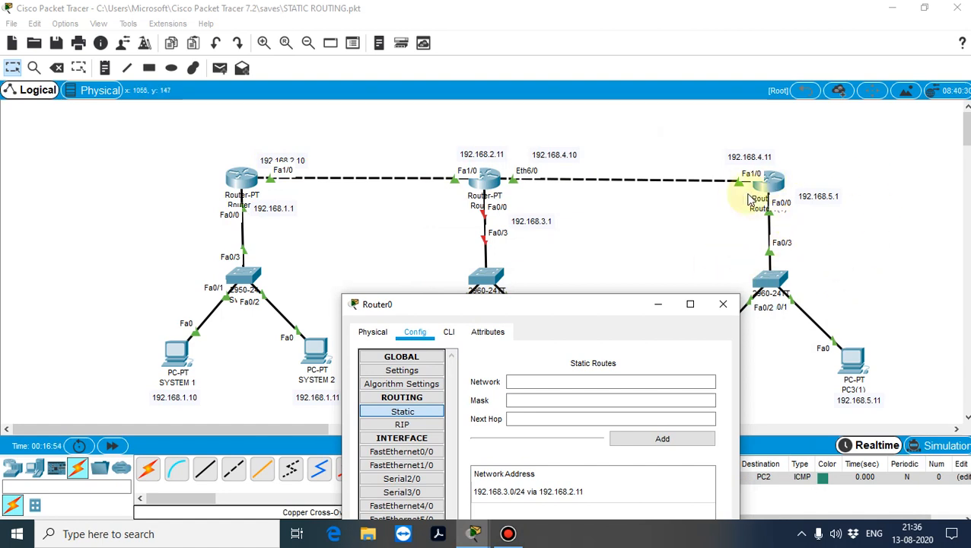
drag(576, 304, 574, 280)
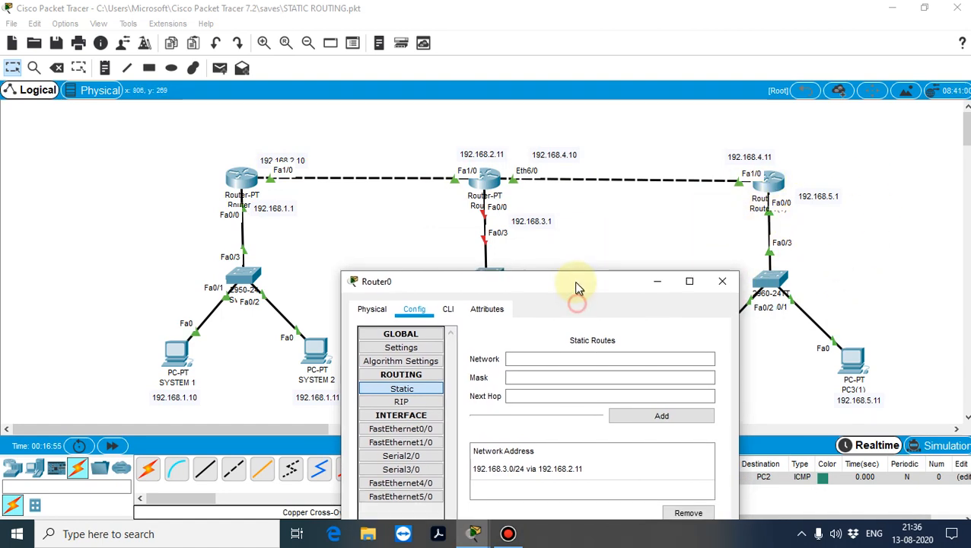
click(562, 357)
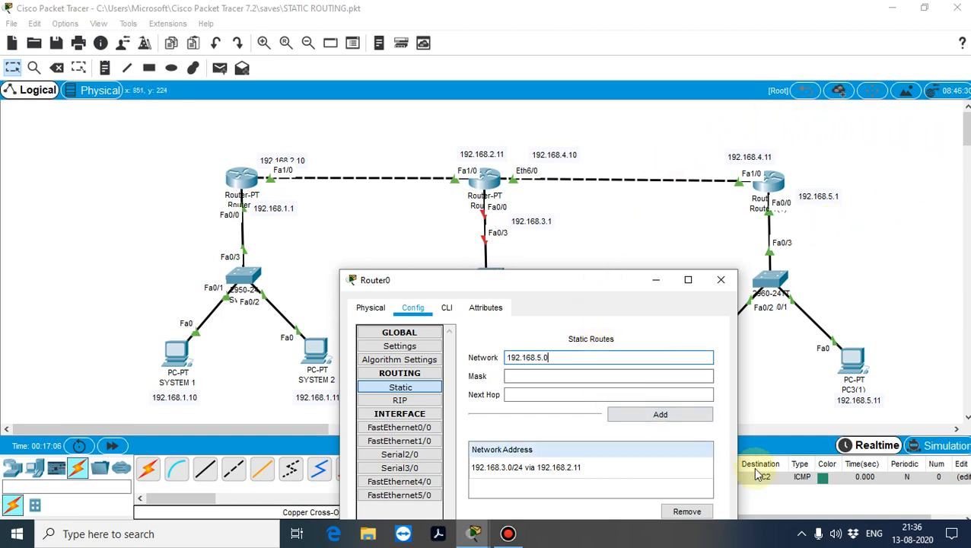
Step: Complete Router0's 192.168.5.0 route with mask 255.255.255.0 and next hop 192.168.2.11, add it, and close the router's configuration
click(647, 198)
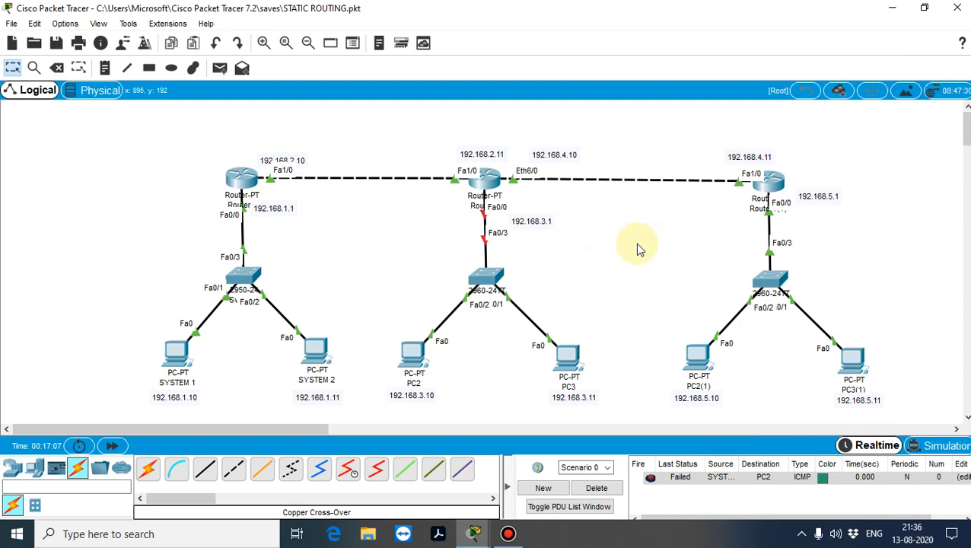
mouse_move(475, 533)
click(535, 496)
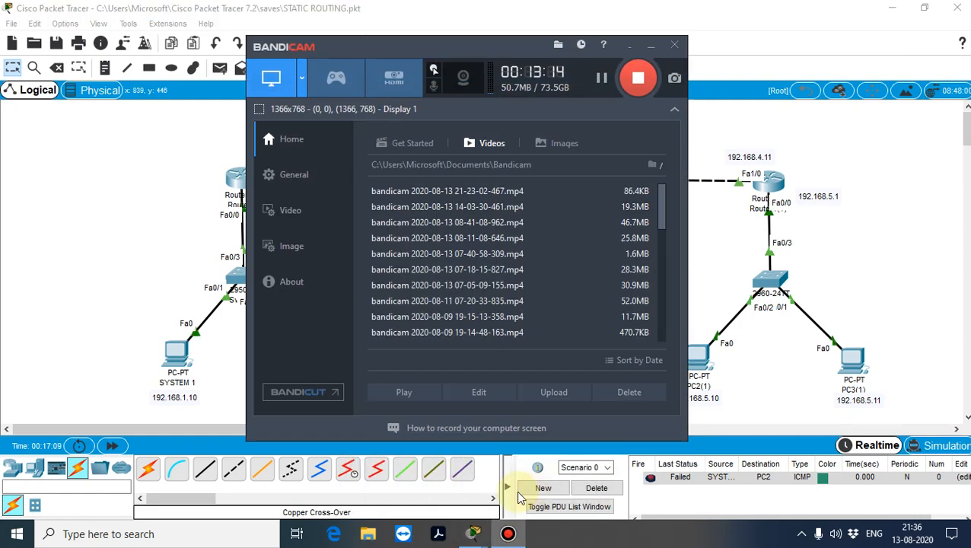
click(475, 535)
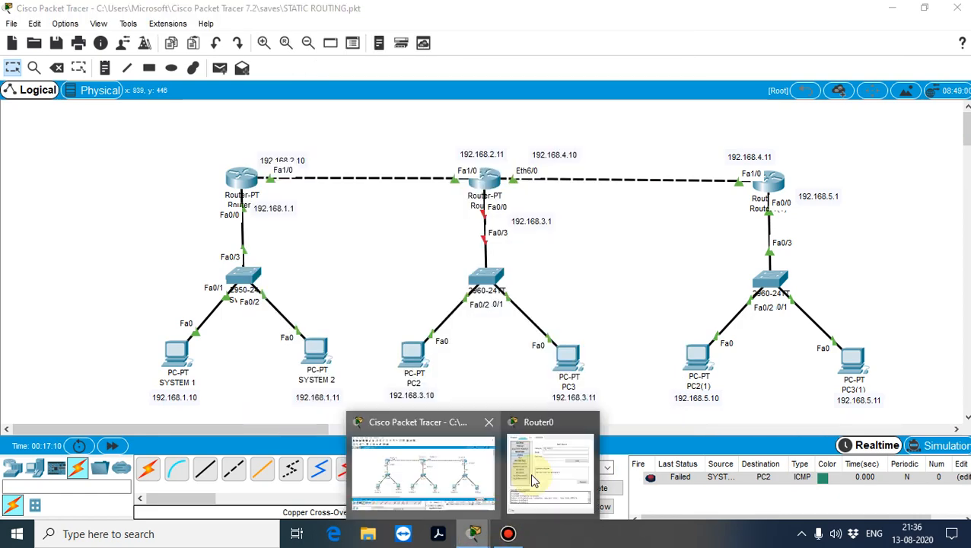
click(552, 378)
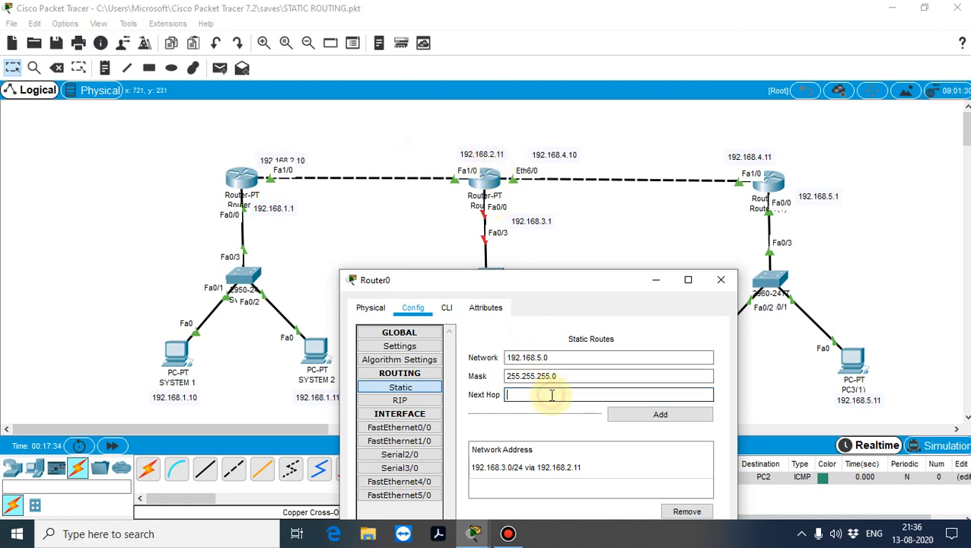
text(.)
click(661, 414)
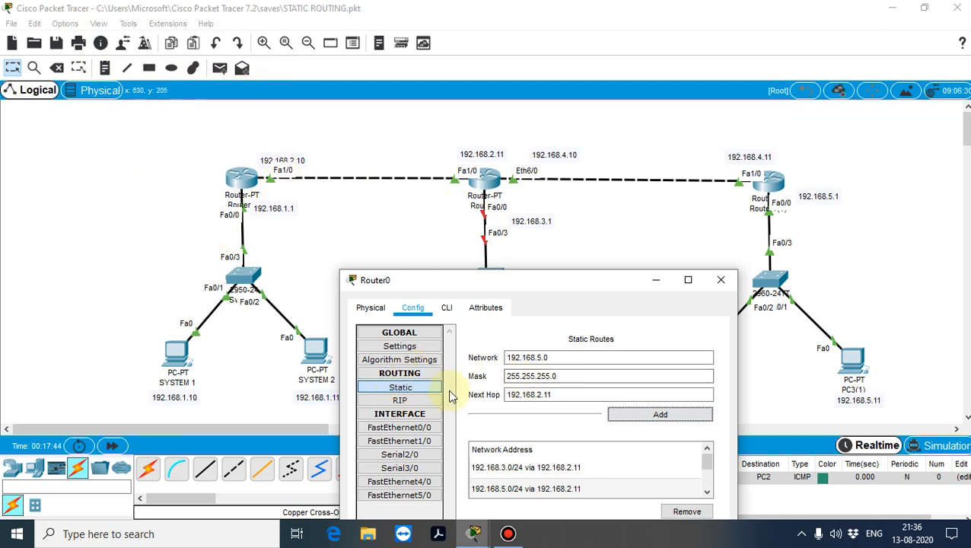
click(720, 280)
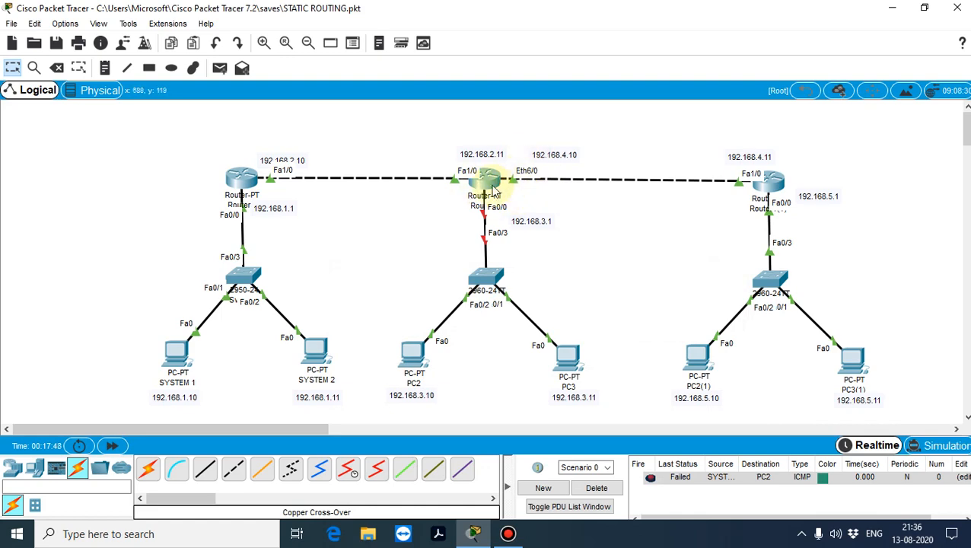
Step: Open Router1's static route settings and enter network 192.168.1.0 with mask 255.255.255.0
click(483, 179)
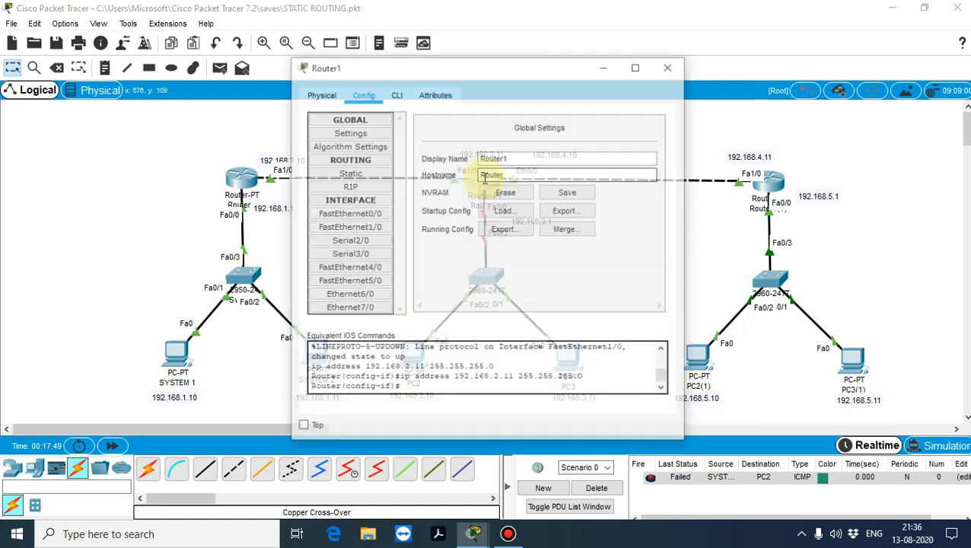
drag(481, 70, 549, 266)
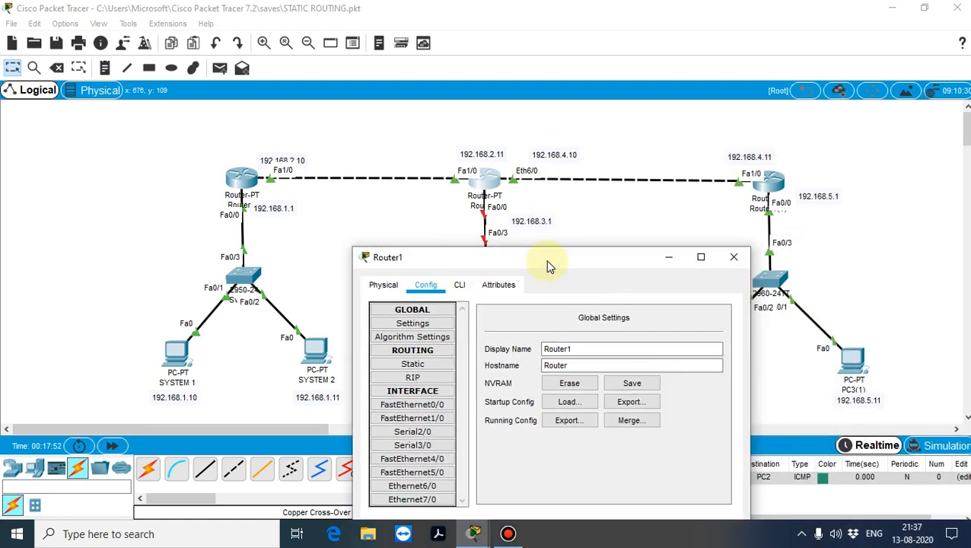
click(404, 365)
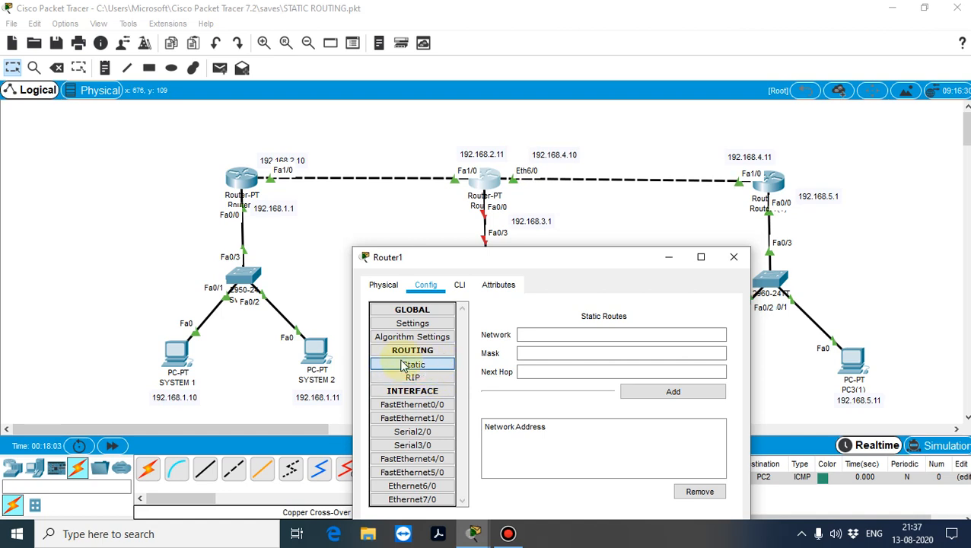
click(553, 335)
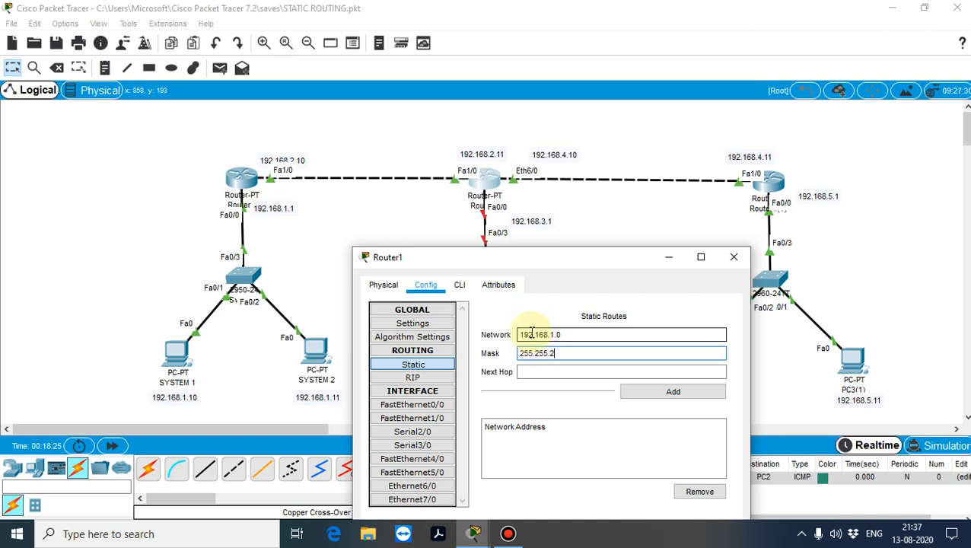
text(0)
key(Tab)
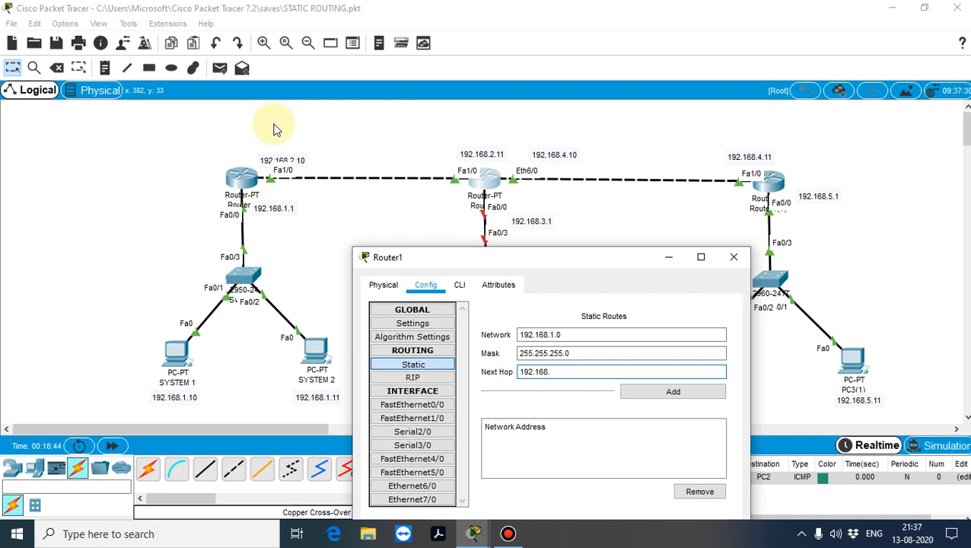
Step: Move the 192.168.2.10 label above Router0, and add Router1's 192.168.1.0 route with next hop 192.168.2.10
drag(295, 161, 272, 152)
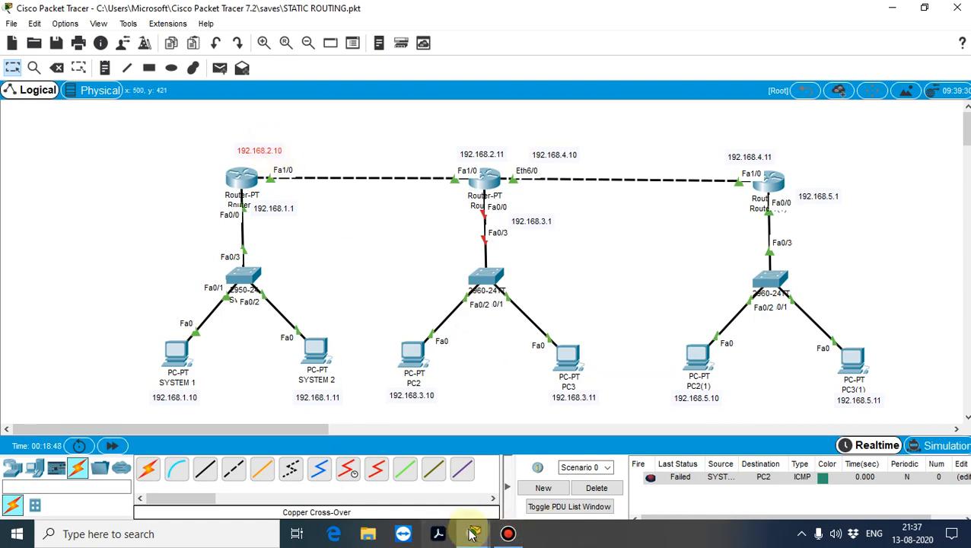
click(550, 466)
text(2.168.2.10)
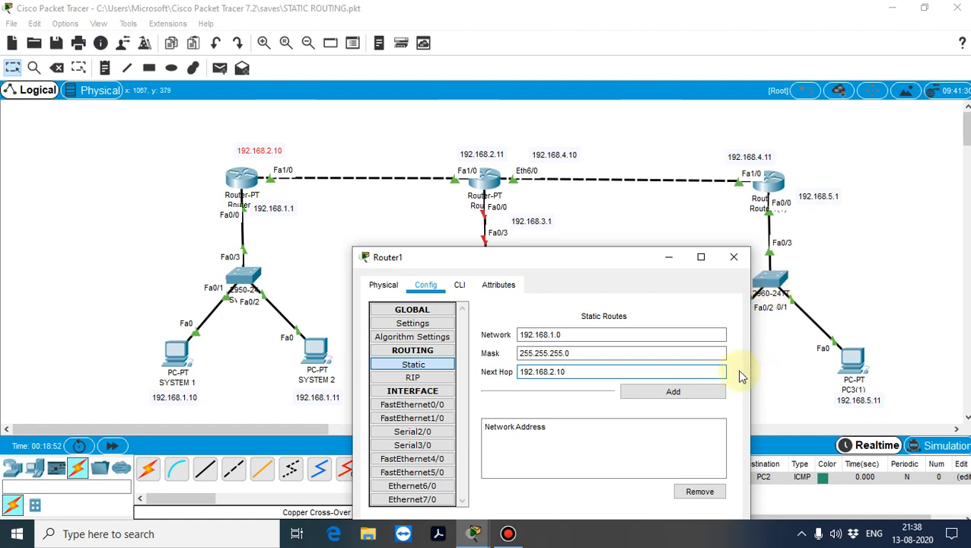
click(702, 391)
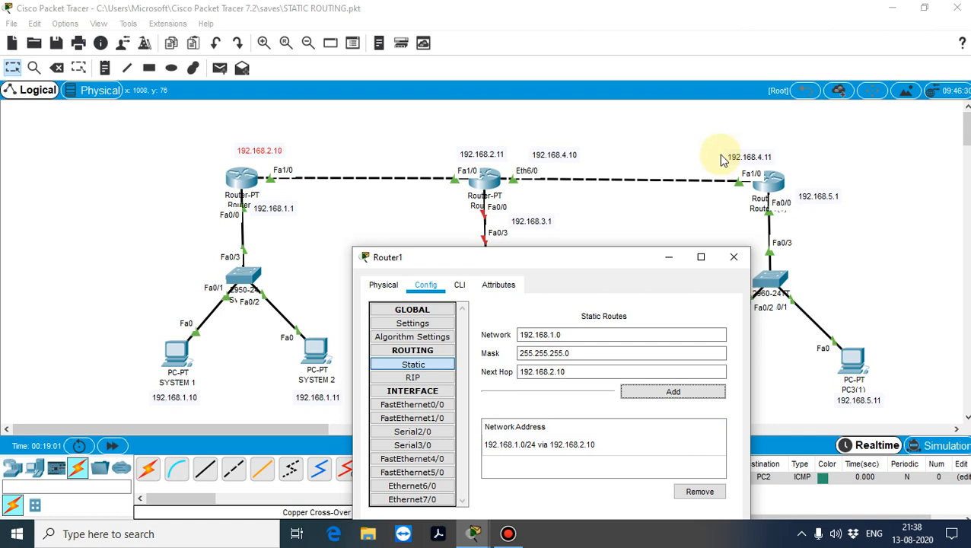
Step: Set the next static route's network on Router1 to 192.168.5.0, keeping the mask 255.255.255.0
triple_click(648, 335)
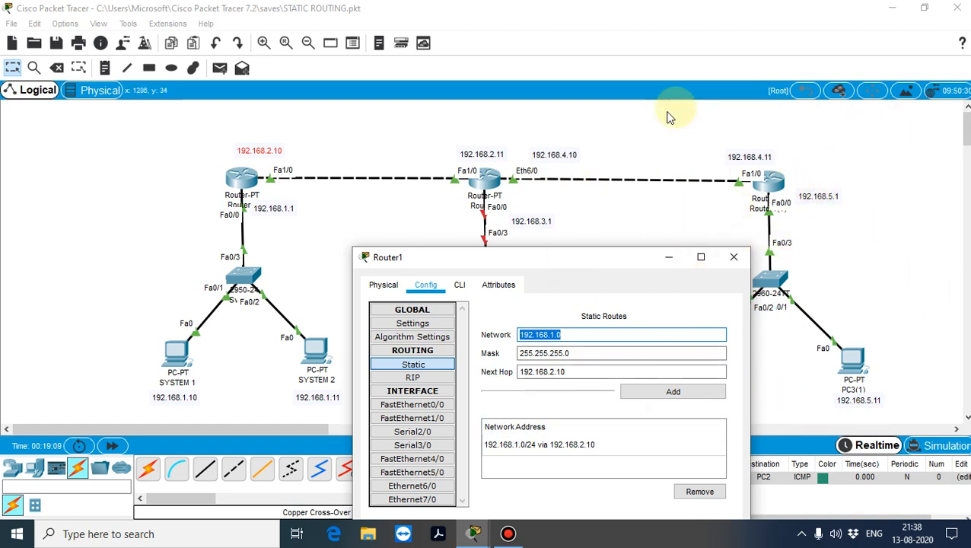
text(192)
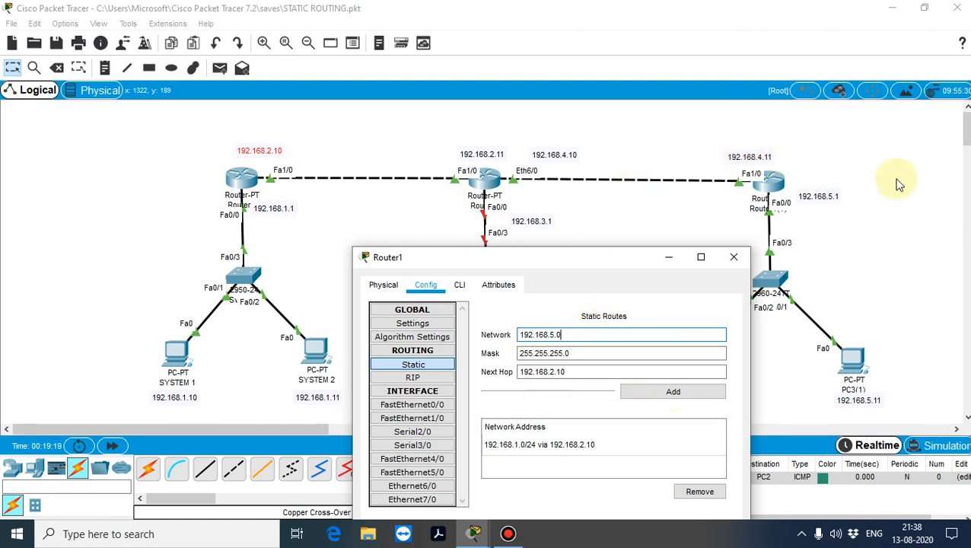
key(Tab)
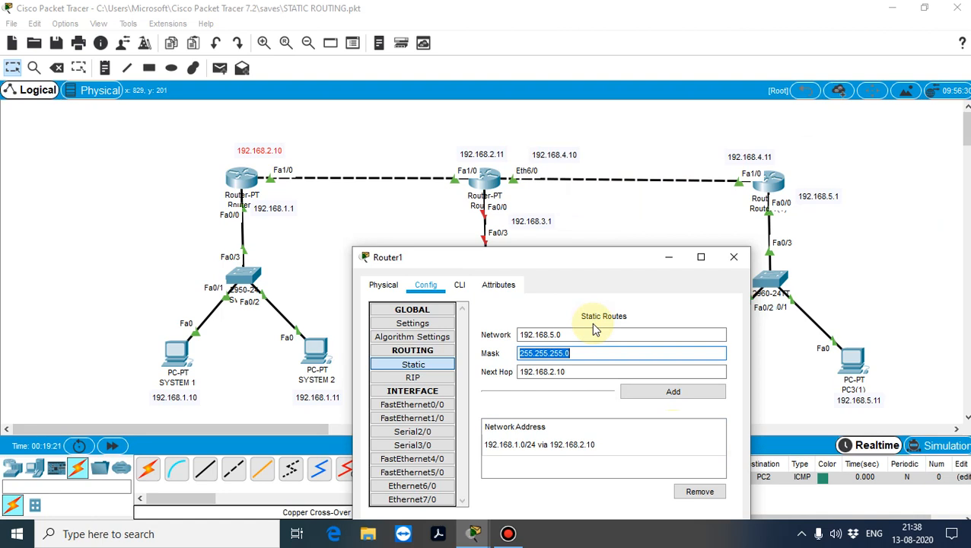
key(Tab)
Step: Set the 192.168.5.0 route's next hop to 192.168.4.11, add the route, and close Router1's configuration
click(611, 371)
click(555, 371)
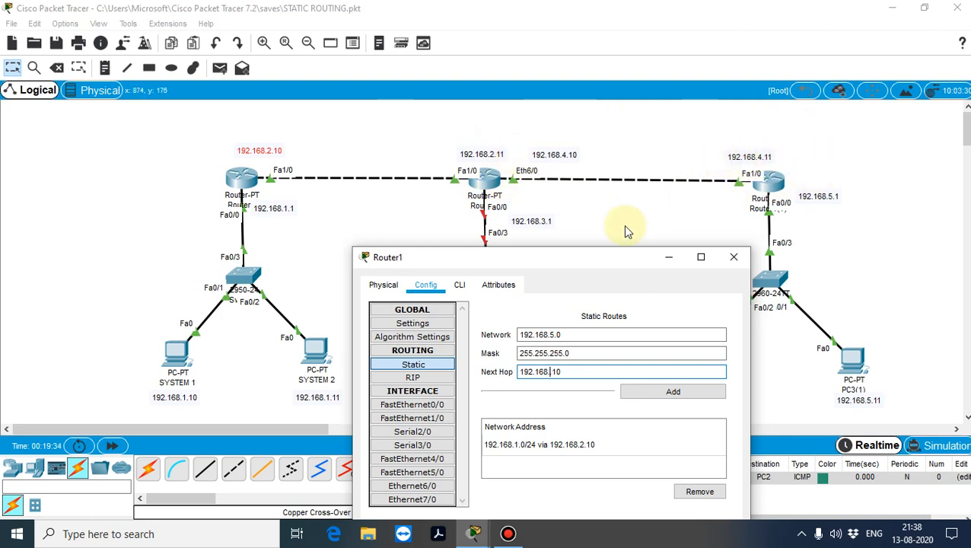
key(Right)
key(Right)
key(Right)
key(BackSpace)
text(1)
click(675, 391)
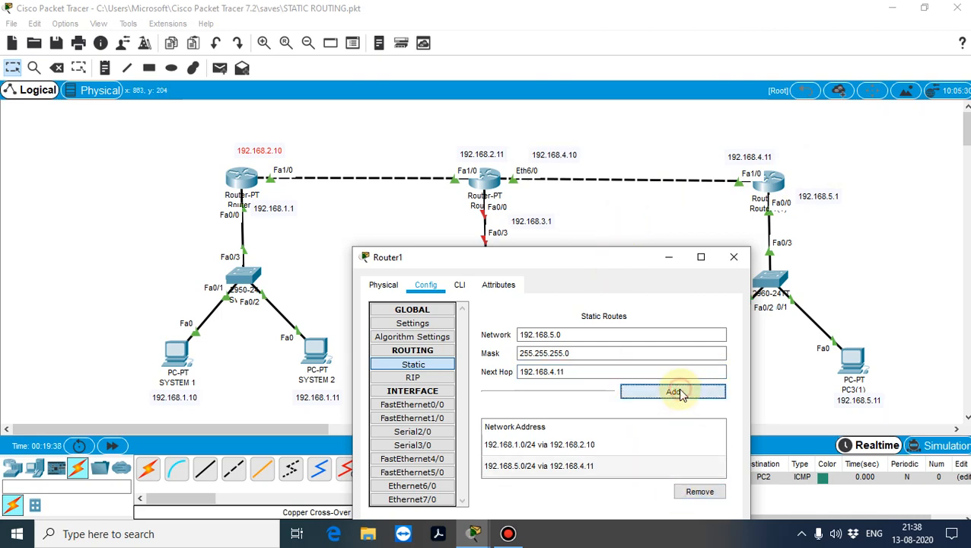
drag(581, 262, 543, 99)
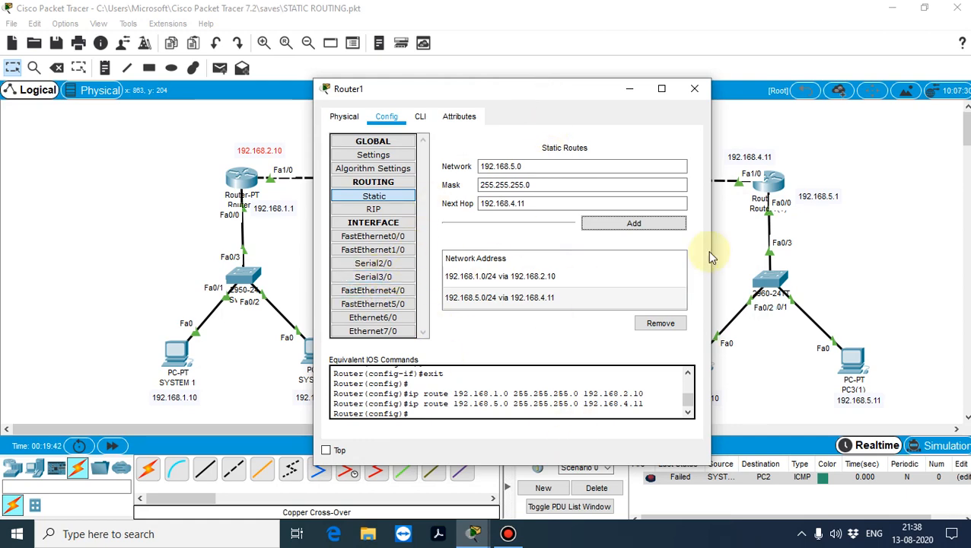
click(697, 89)
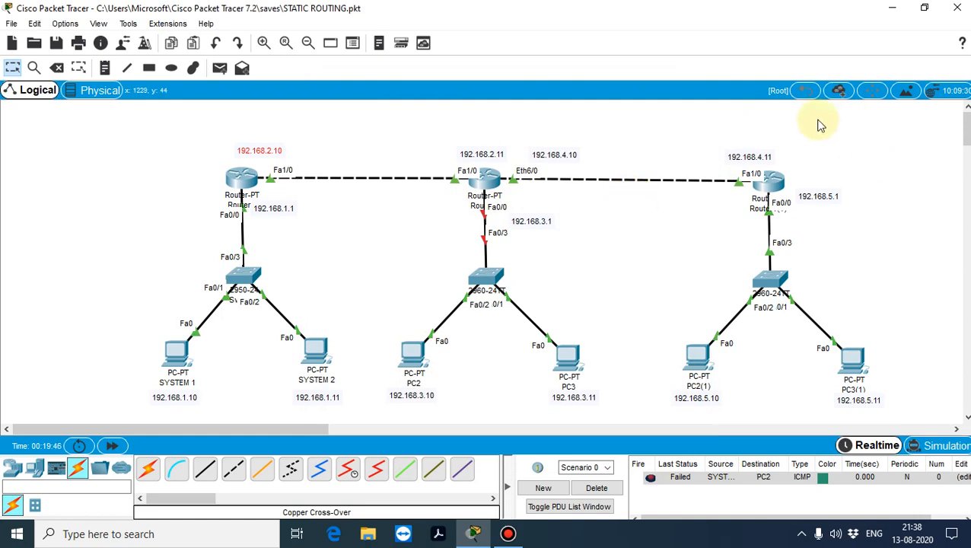
Step: Open the static route settings of the third router, Router1(1), and reposition its window below the routers
click(771, 185)
click(363, 173)
drag(521, 69, 380, 207)
click(422, 395)
click(498, 440)
drag(379, 208, 511, 272)
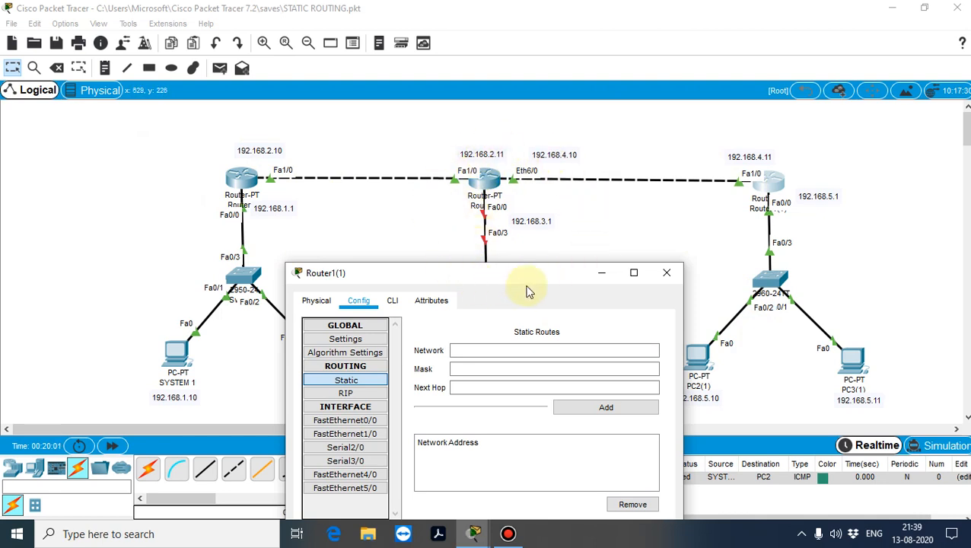
Step: Add a static route on Router1(1) to network 192.168.3.0 with mask 255.255.255.0 and next hop 192.168.4.10
click(505, 349)
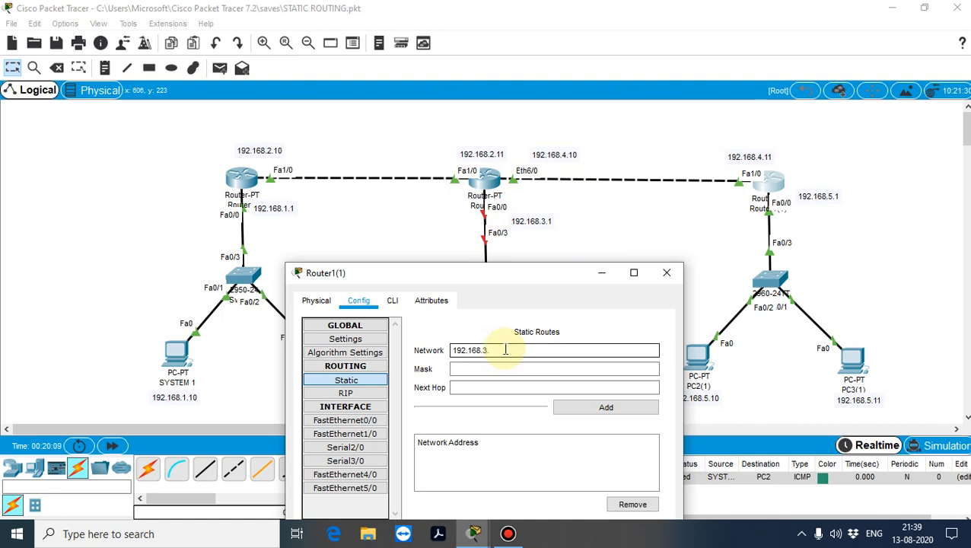
key(Tab)
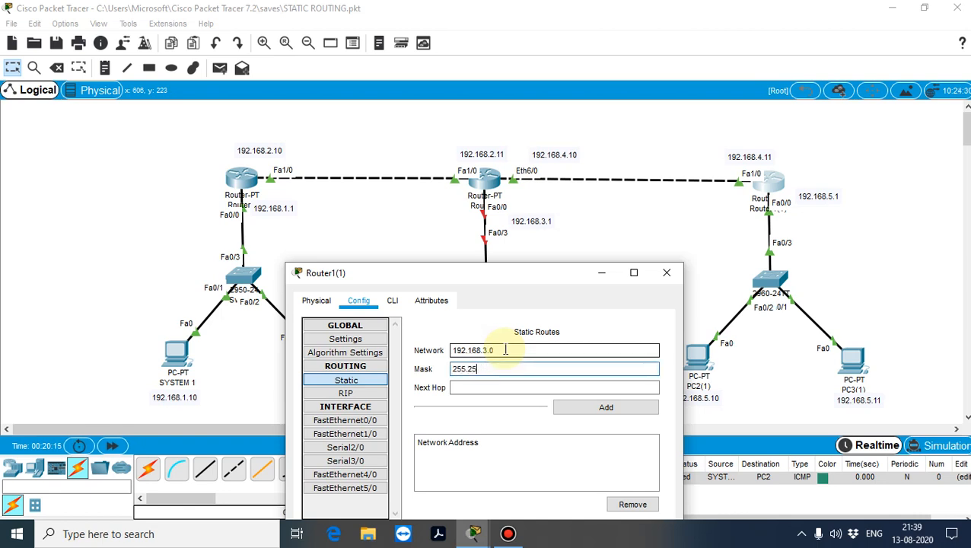
text(255.255.255.0)
key(Tab)
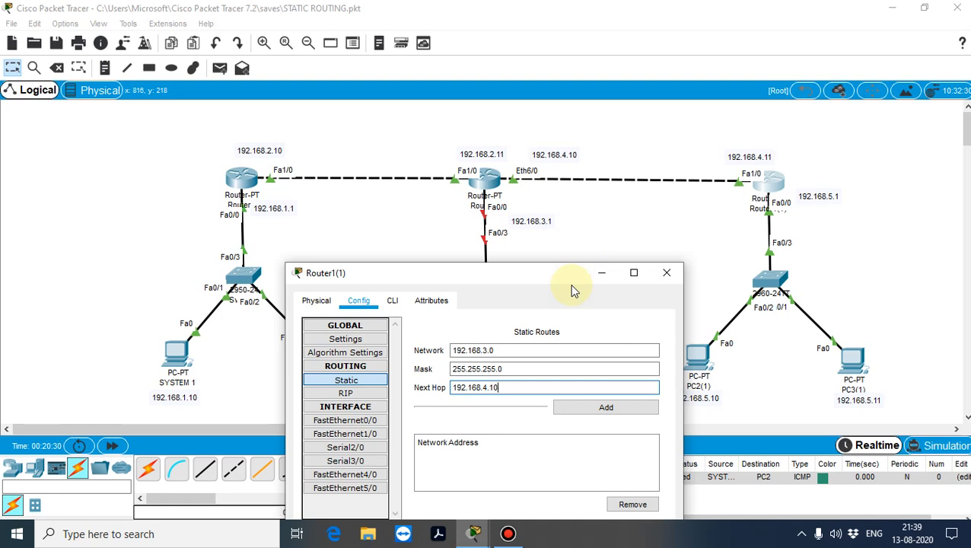
click(600, 406)
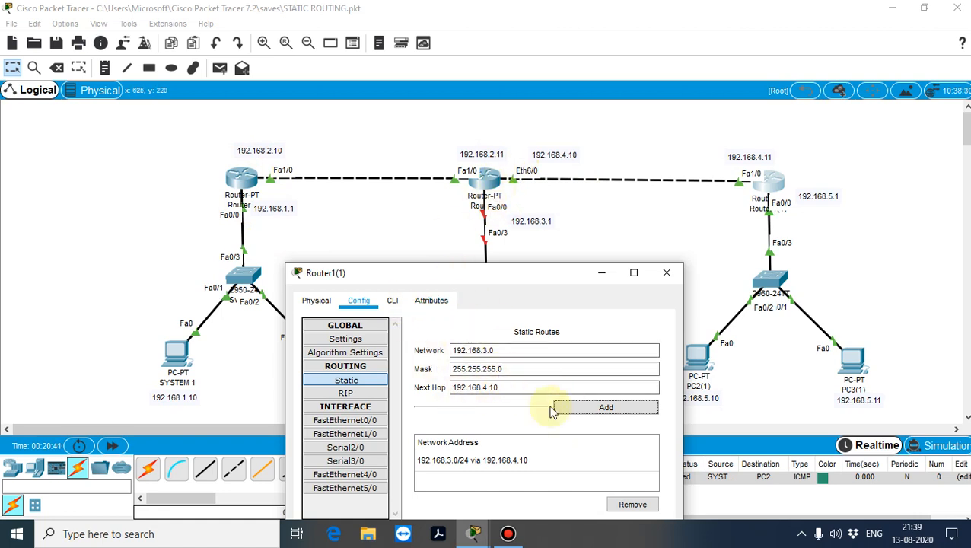
Step: Add Router1(1)'s route to network 192.168.1.0 via 192.168.4.10 and close the router's configuration
drag(520, 352, 354, 322)
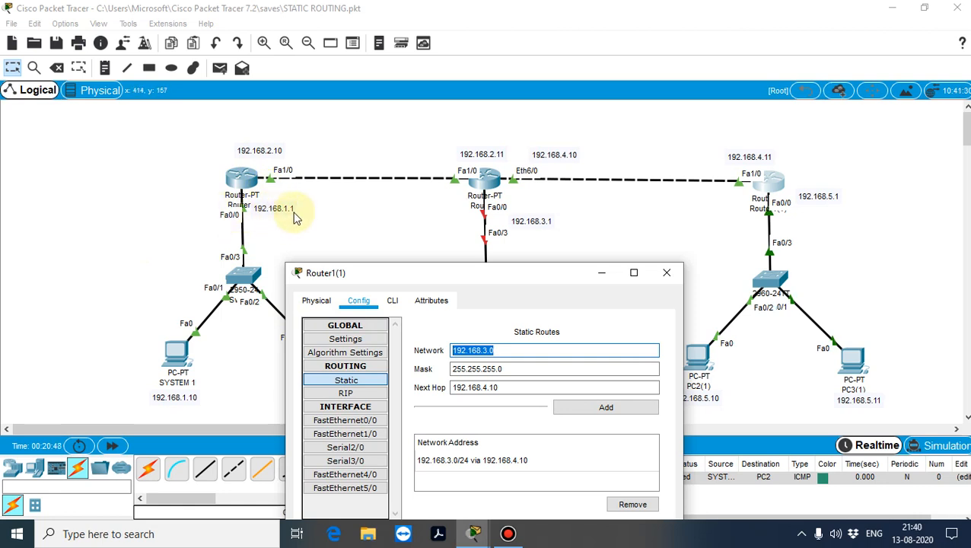
click(578, 352)
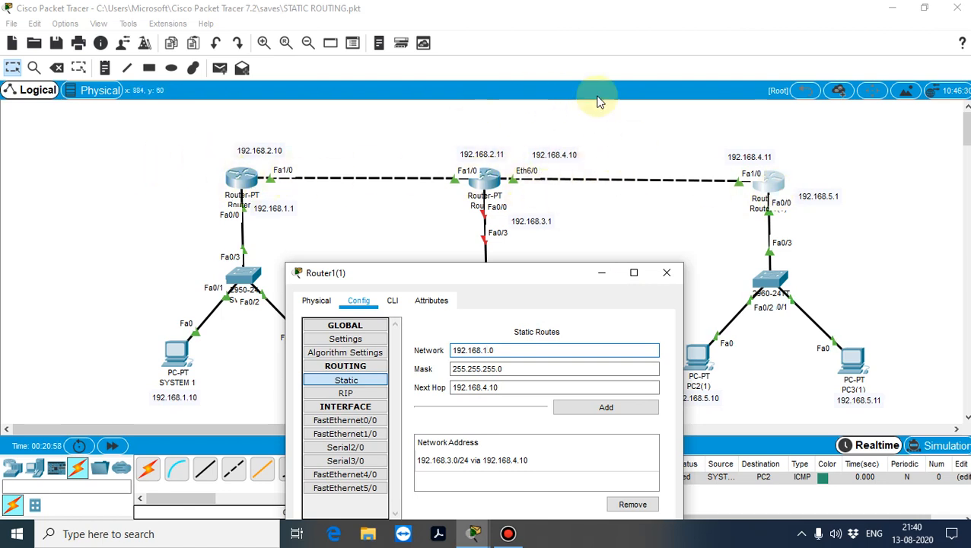
click(610, 409)
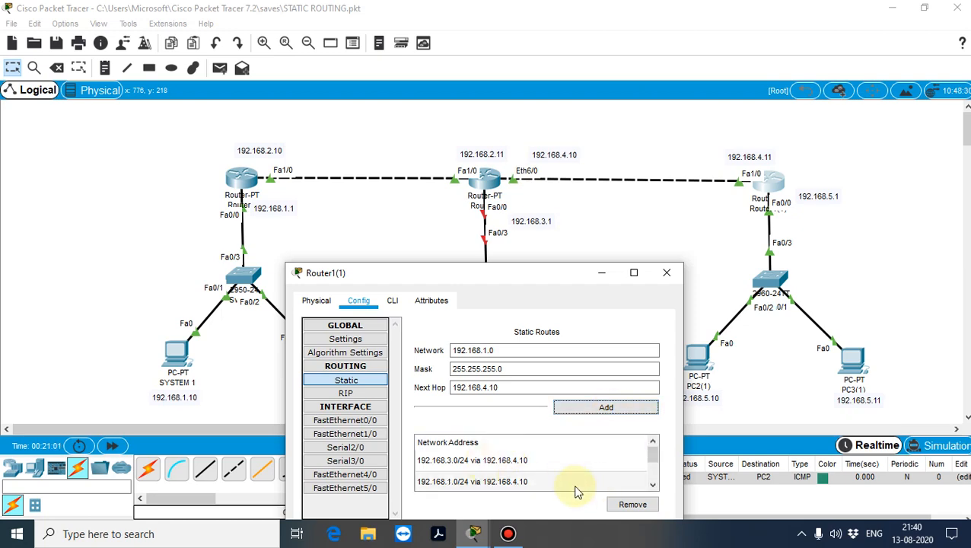
drag(531, 272, 574, 220)
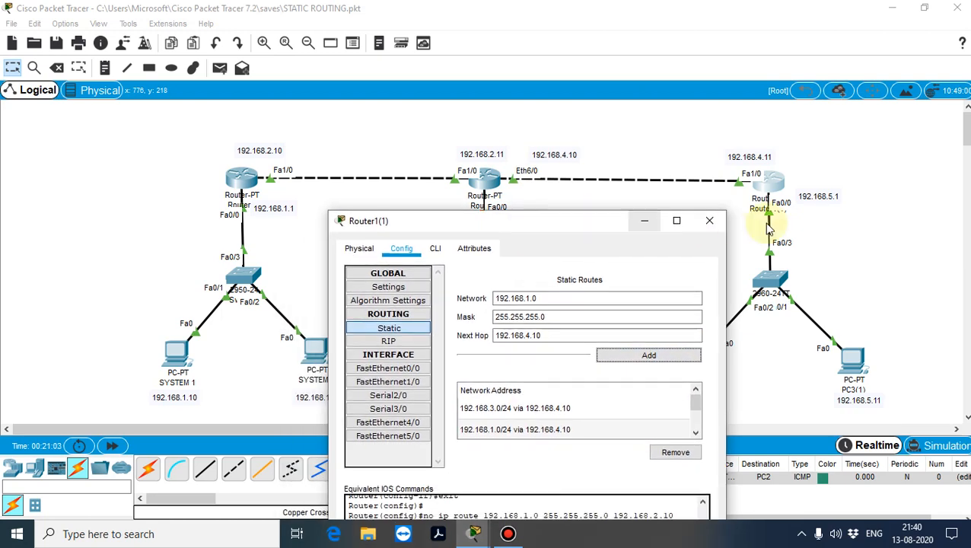
click(709, 221)
Step: Review Router0's list of static routes and close its configuration
click(240, 182)
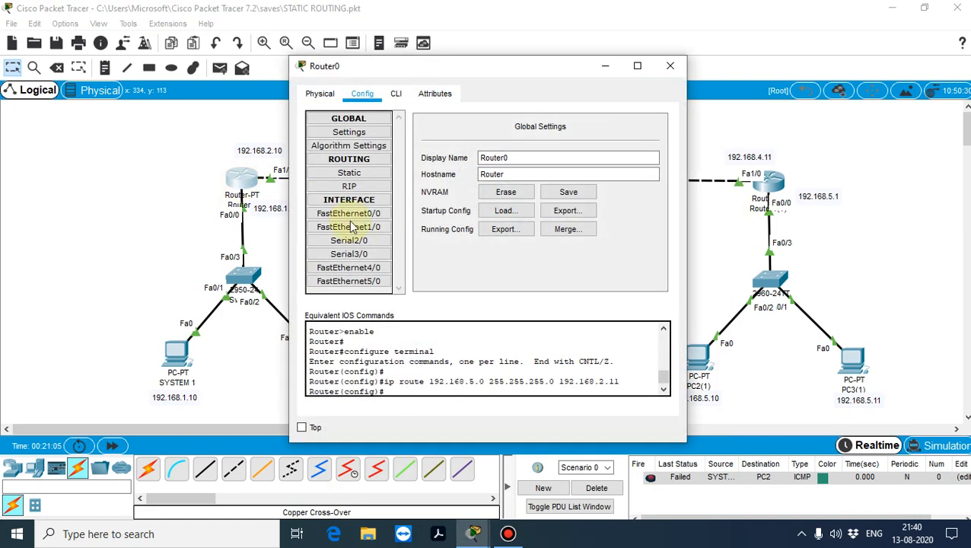
click(373, 172)
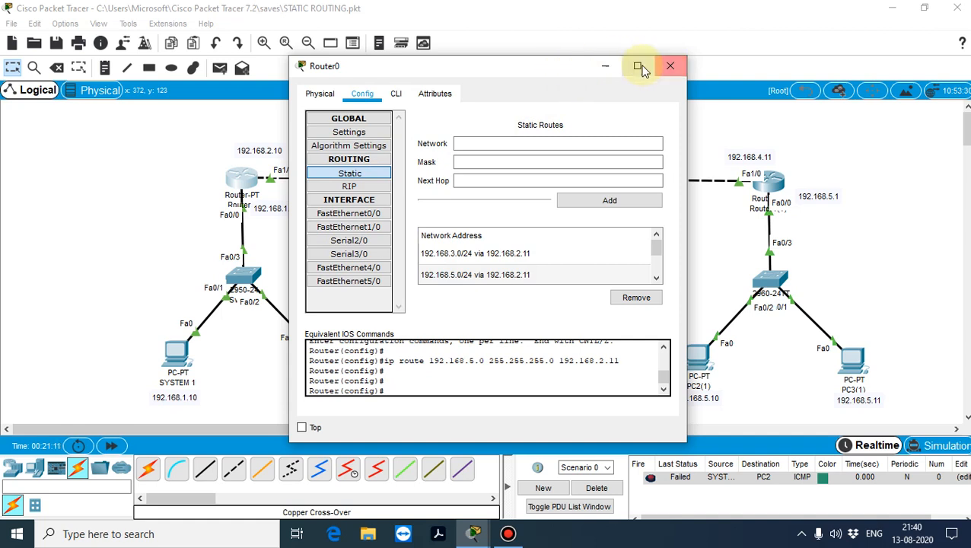
click(669, 66)
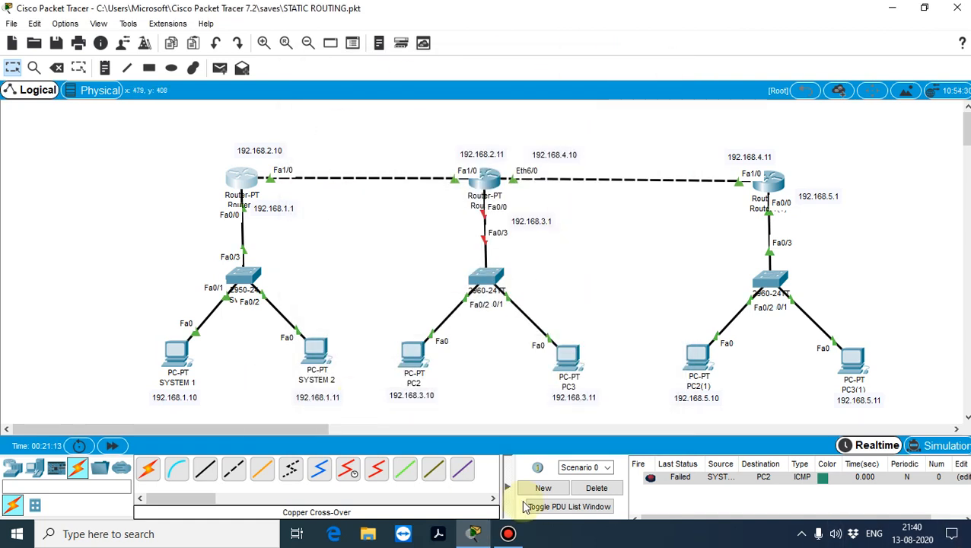
Step: Clear the previous PDU test and send a simple PDU from SYSTEM 1 to PC2
click(592, 489)
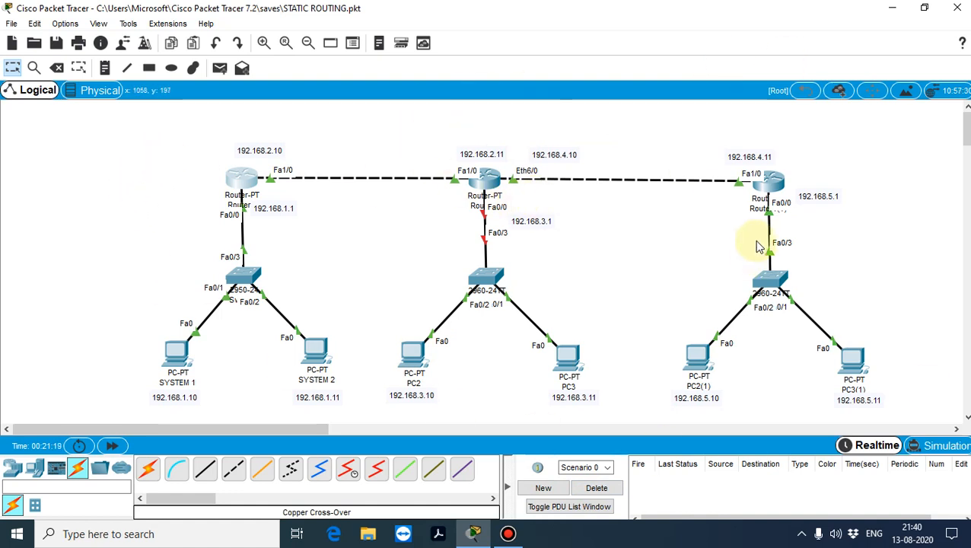
click(220, 68)
click(177, 351)
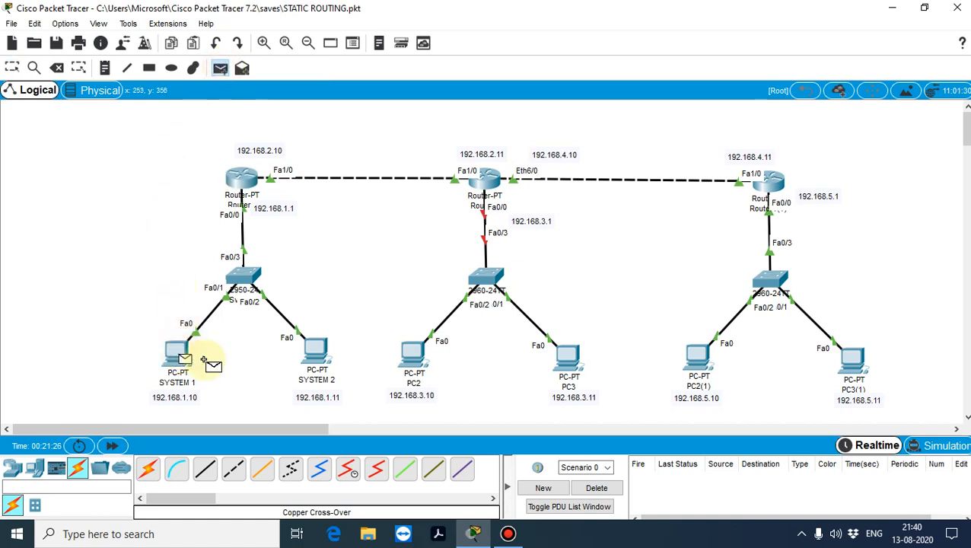
click(412, 357)
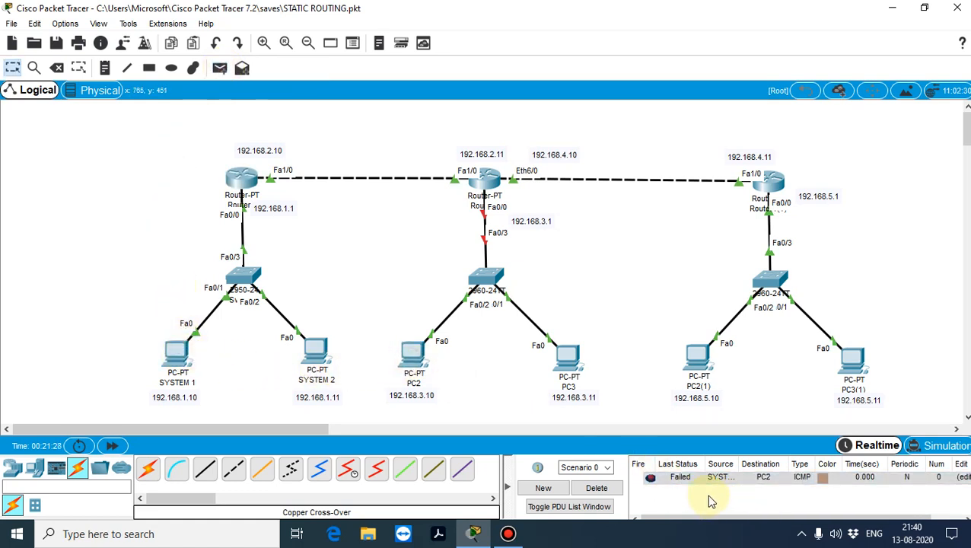
Step: Delete the last PDU result and repeat the simple PDU test from SYSTEM 1 to PC2
click(589, 487)
click(220, 68)
click(177, 354)
click(412, 354)
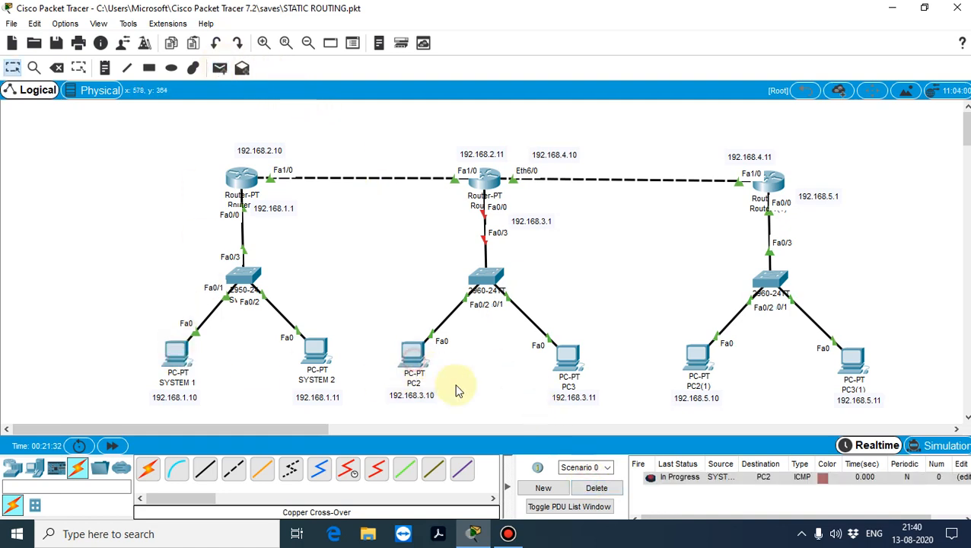
click(501, 383)
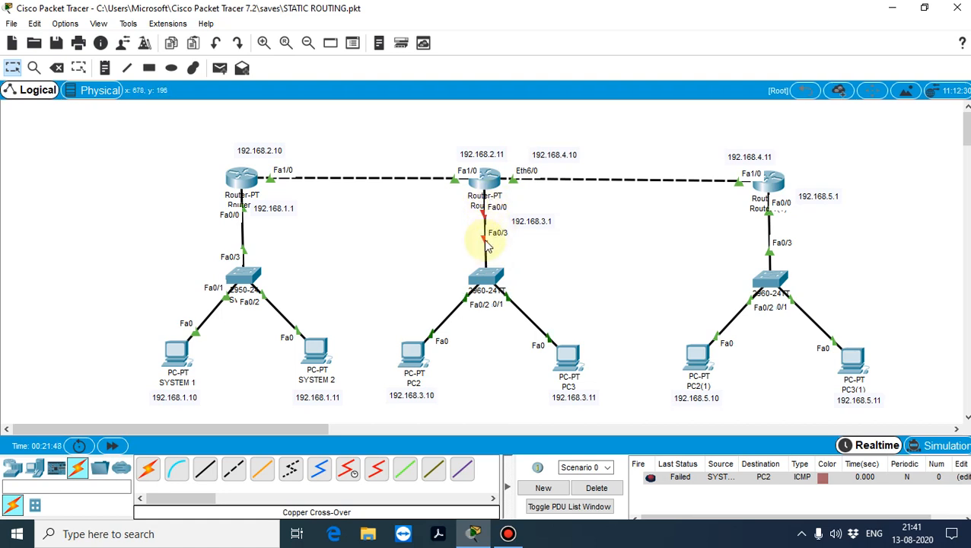
Step: Realign the middle switch beneath Router1, and open Router1's FastEthernet0/0 settings with the window moved clear of the middle network
drag(487, 278, 422, 276)
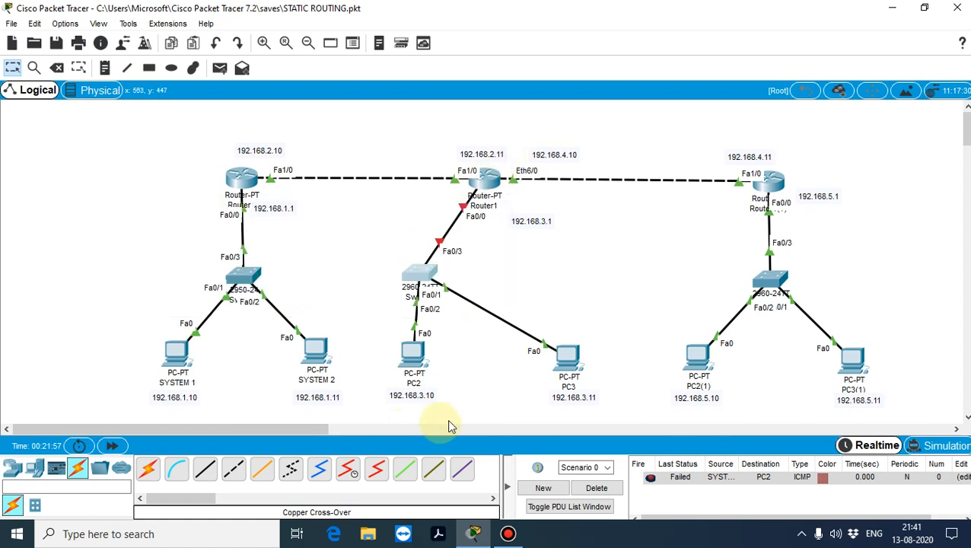
drag(449, 278, 514, 278)
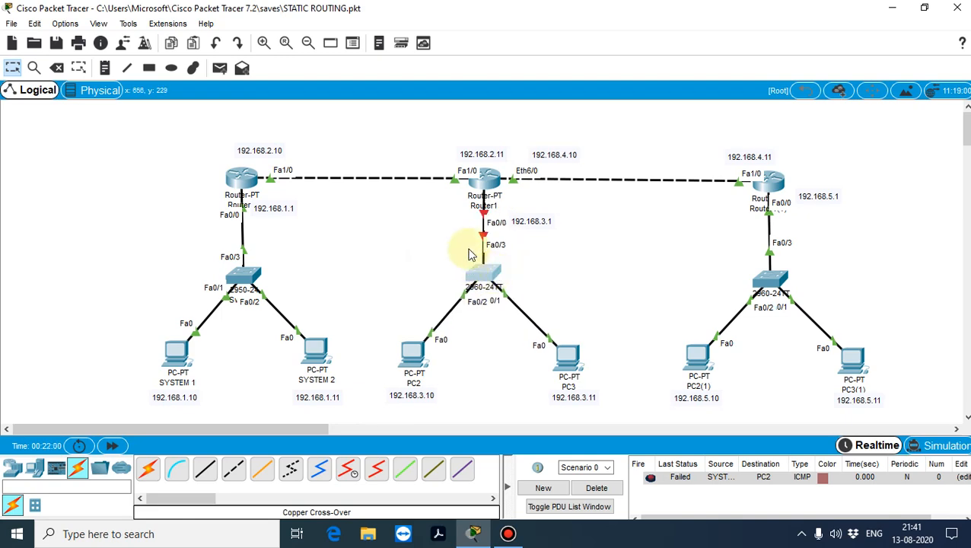
click(484, 180)
drag(468, 69, 749, 188)
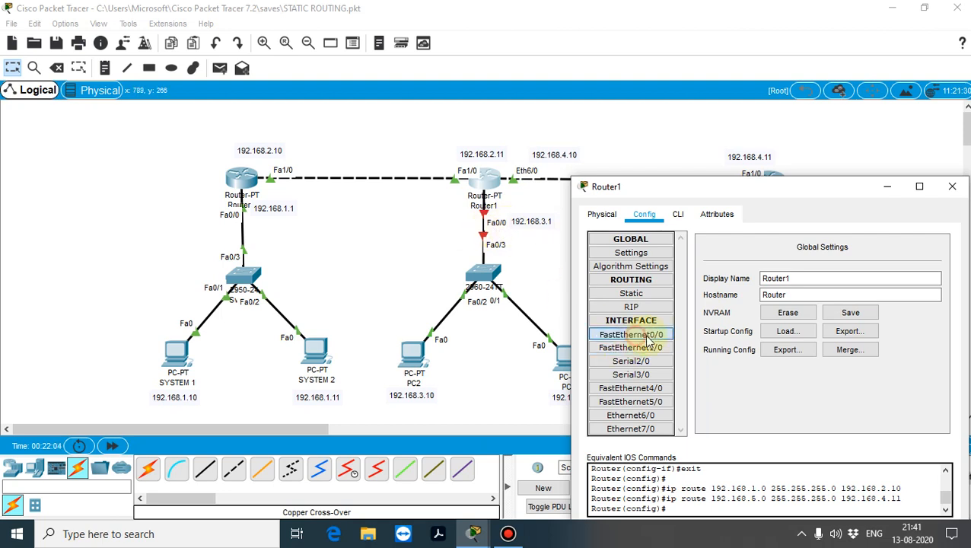
click(620, 334)
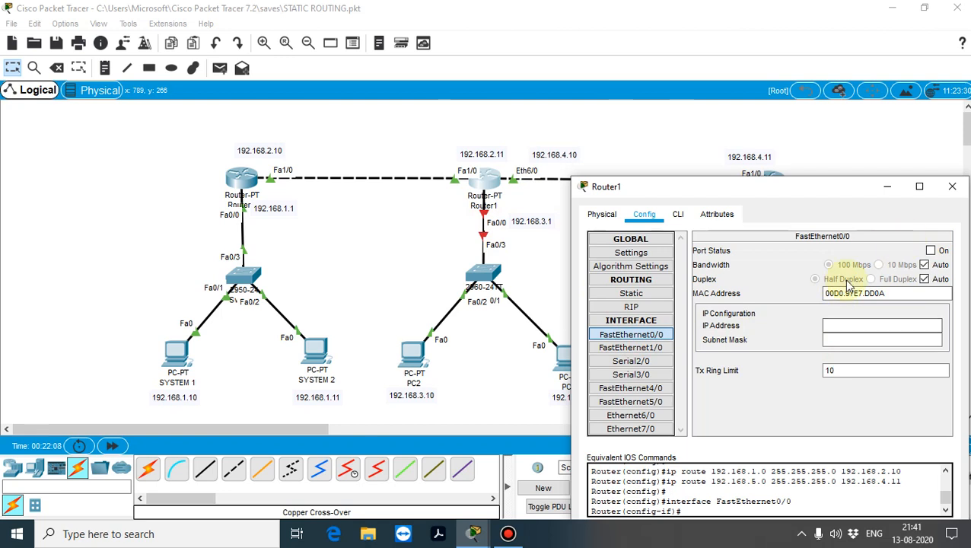
Step: Turn on Router1's FastEthernet0/0 port, assign IP address 192.168.3.1 with mask 255.255.255.0, and close the configuration
click(930, 251)
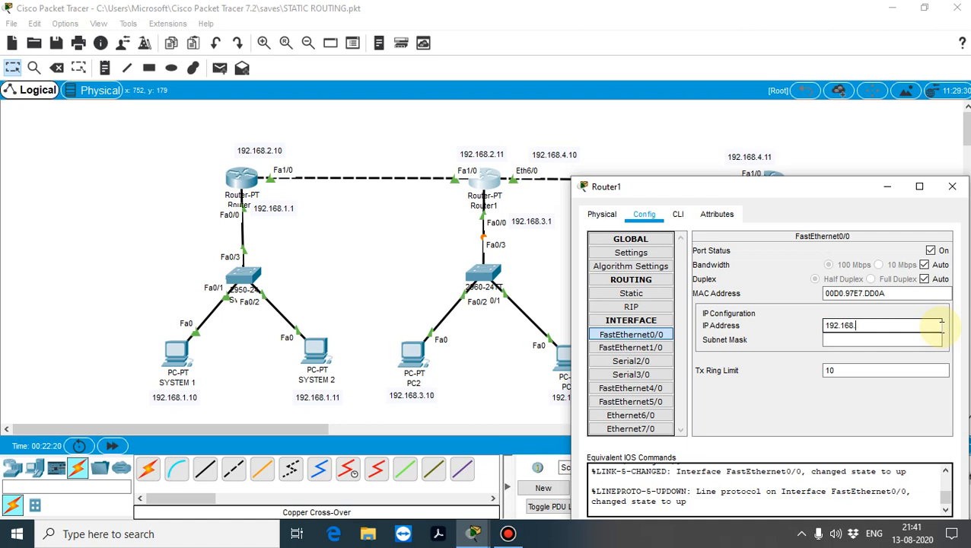
text(1)
key(Tab)
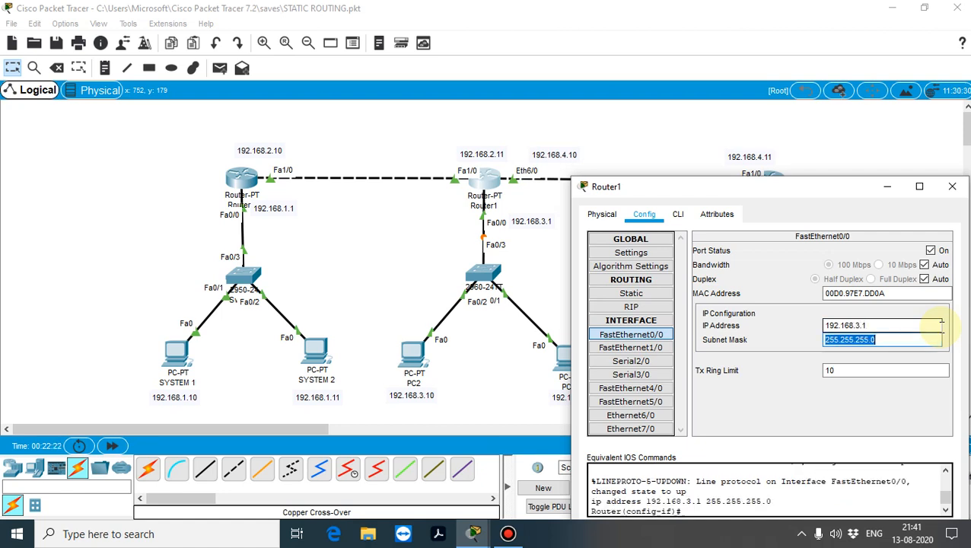
click(951, 187)
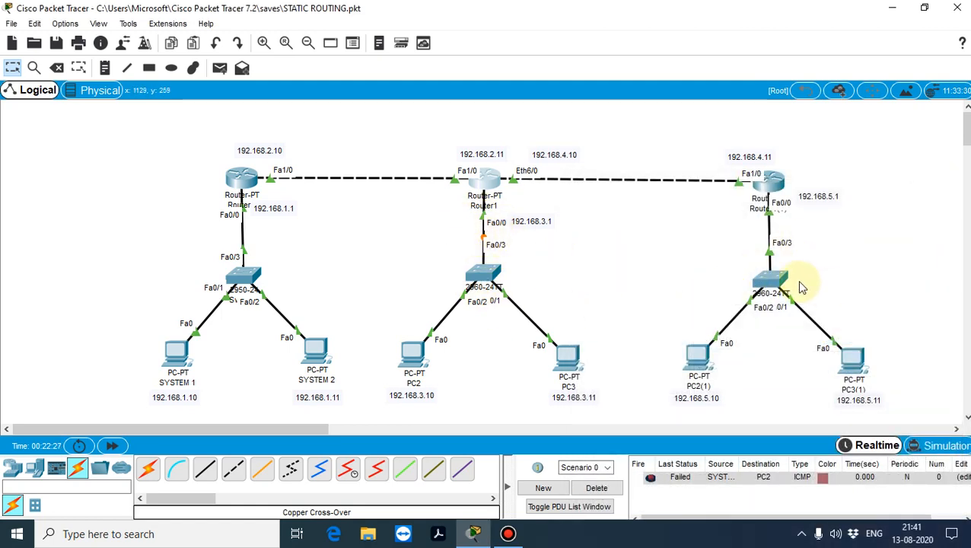
Step: Check the IP address, subnet mask and default gateway in the IP configurations of PC2(1) and PC3(1)
click(693, 355)
click(279, 133)
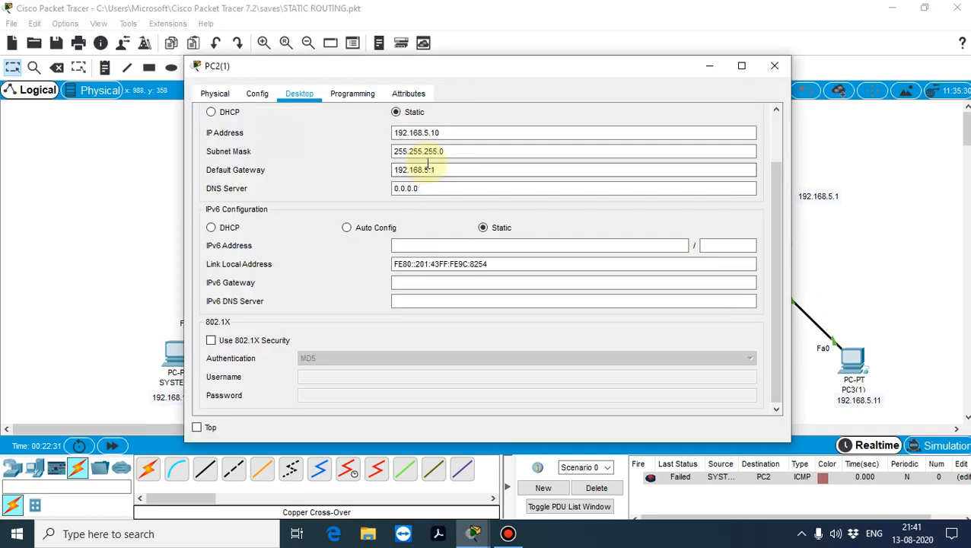
click(773, 65)
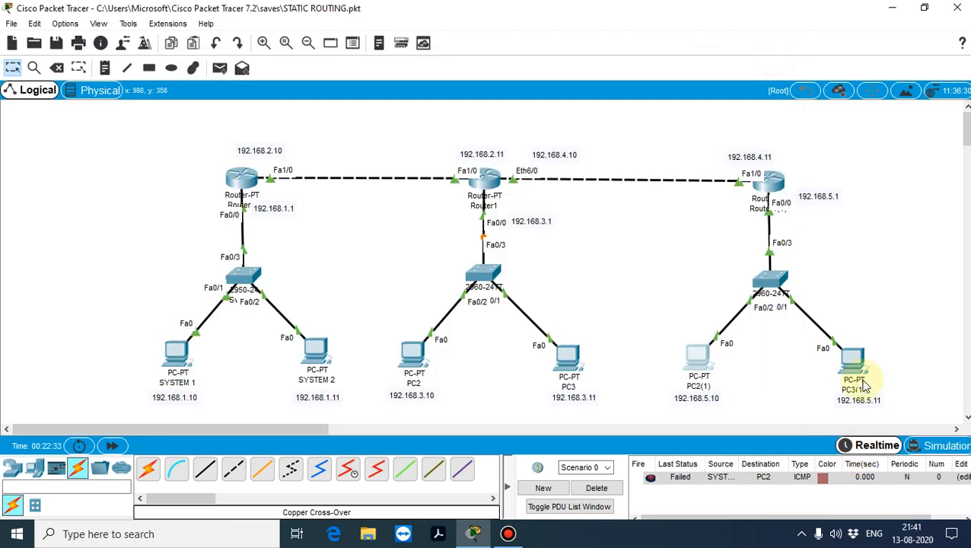
click(854, 365)
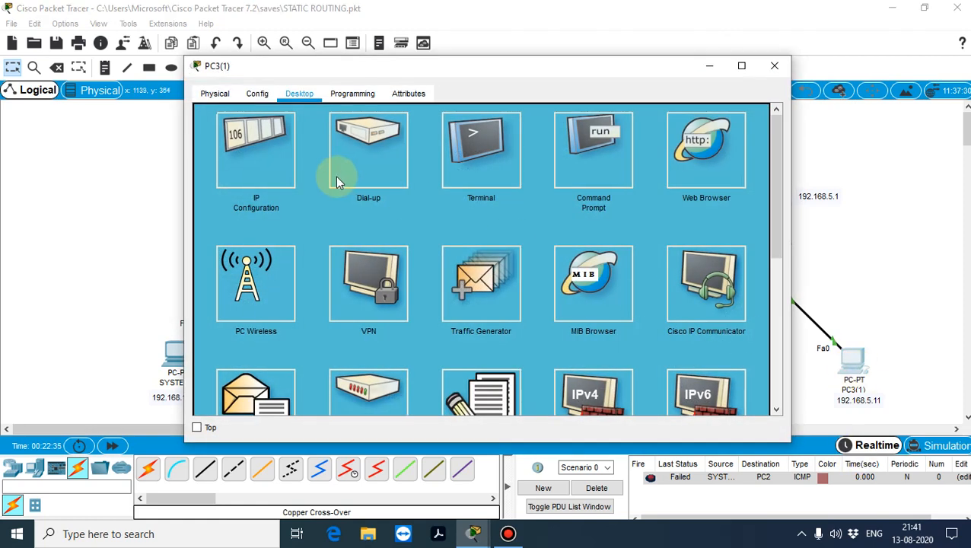
click(242, 154)
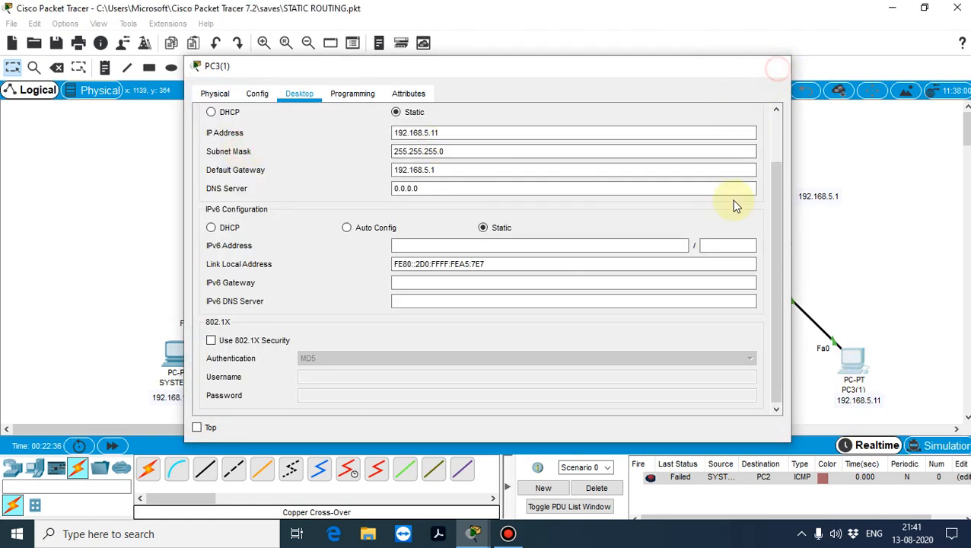
Step: Close PC3(1)'s window and check the port status, IP address and subnet mask of FastEthernet0/0 on Router1(1)
click(773, 65)
click(767, 182)
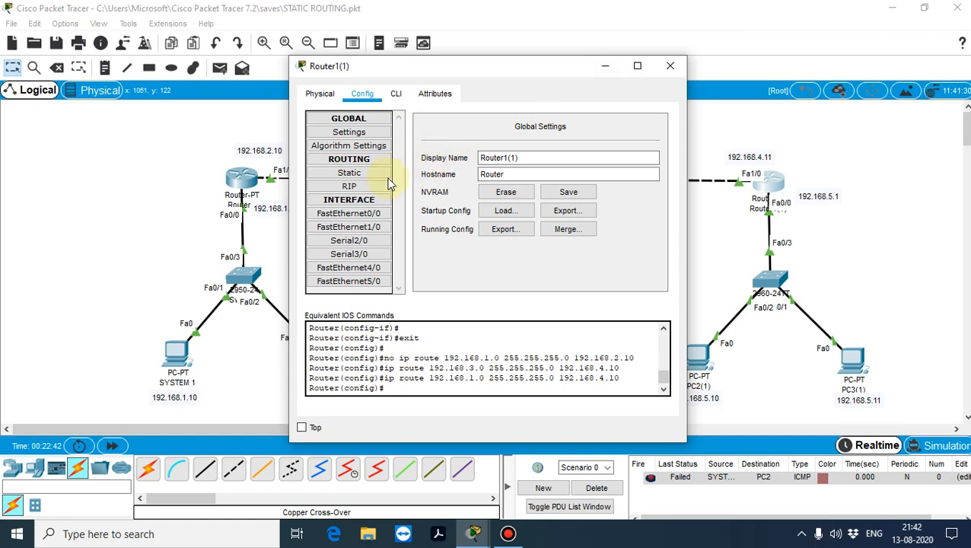
click(372, 214)
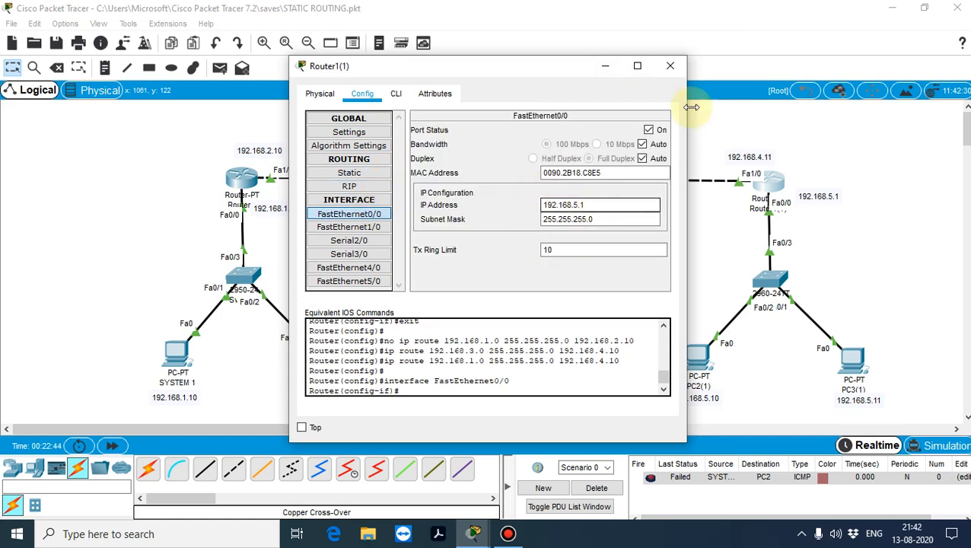
click(669, 65)
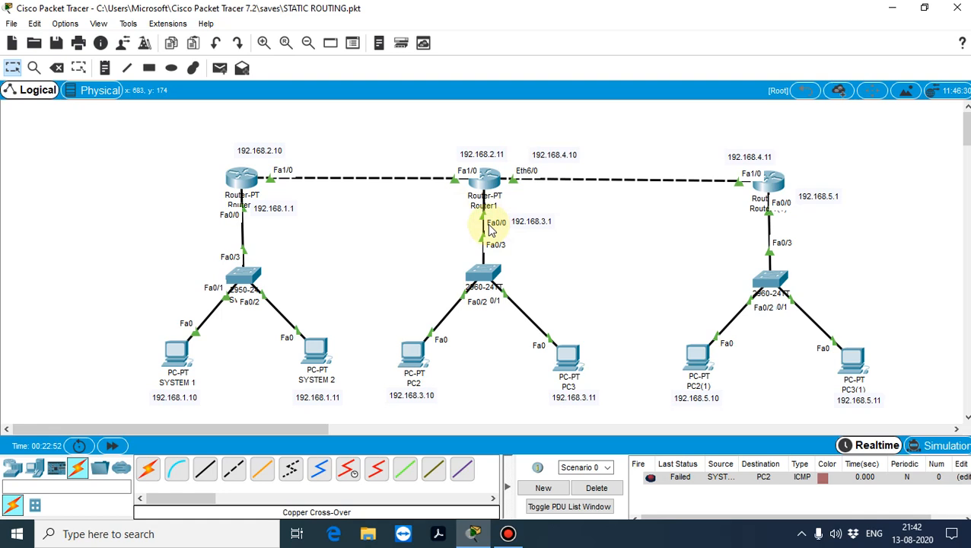
Step: Clear the PDU list and test SYSTEM 1 to PC2 with a simple PDU, deleting the first result and repeating the test
click(592, 487)
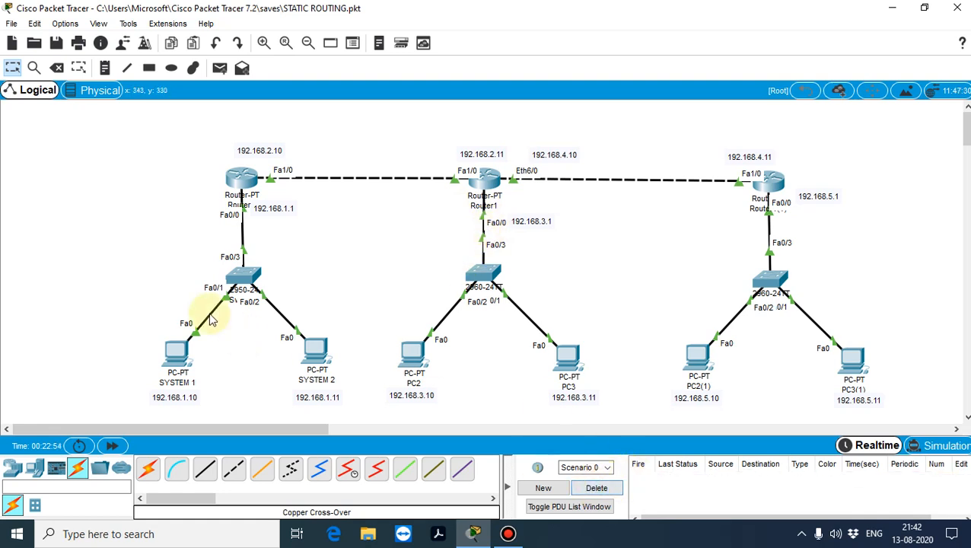
click(220, 68)
click(176, 353)
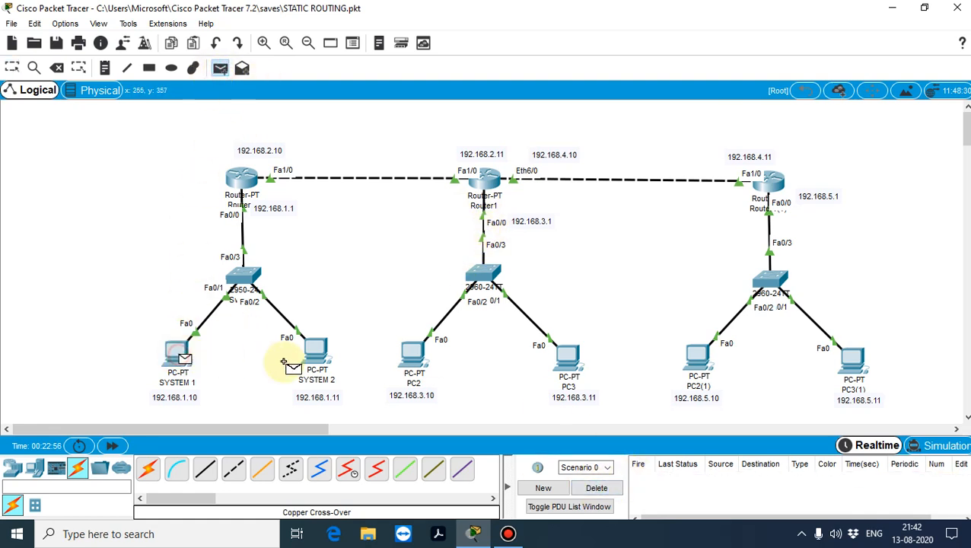
click(411, 354)
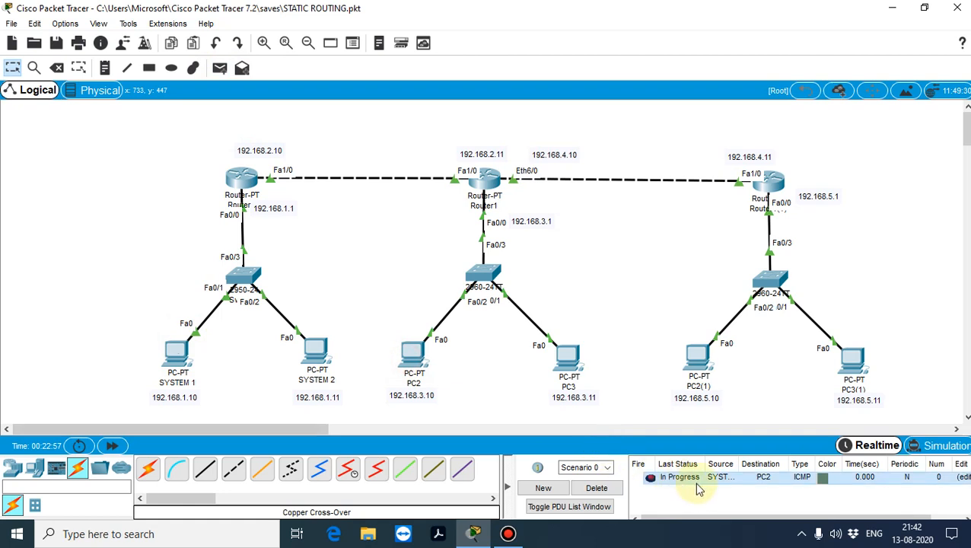
click(595, 488)
click(222, 69)
click(175, 352)
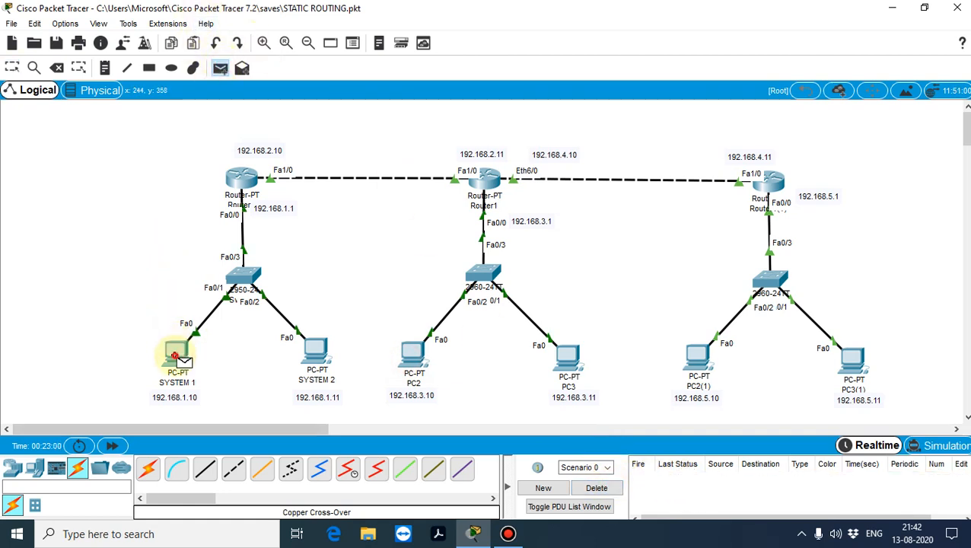
click(412, 359)
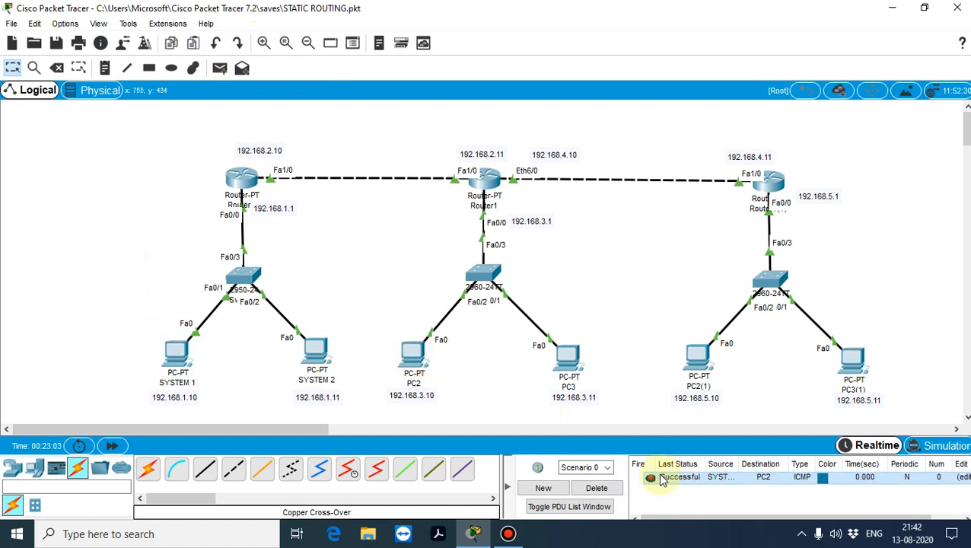
Step: Test SYSTEM 2 to PC3 with a simple PDU, clear the results, and send the same PDU again
click(219, 68)
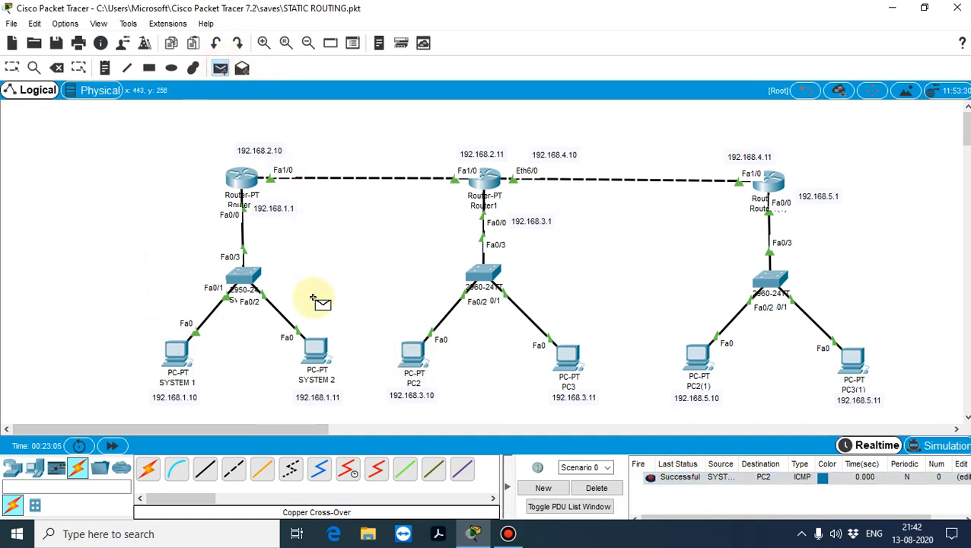
click(316, 352)
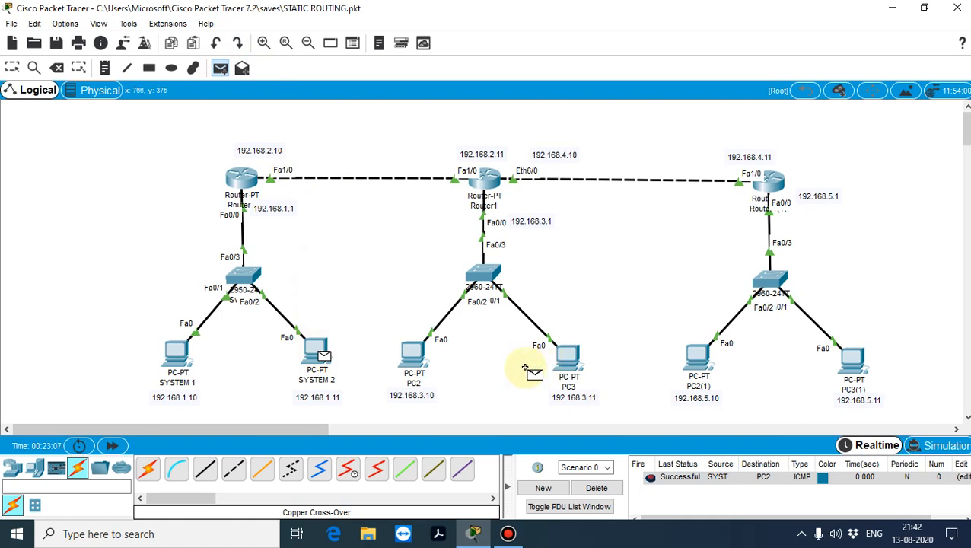
click(567, 356)
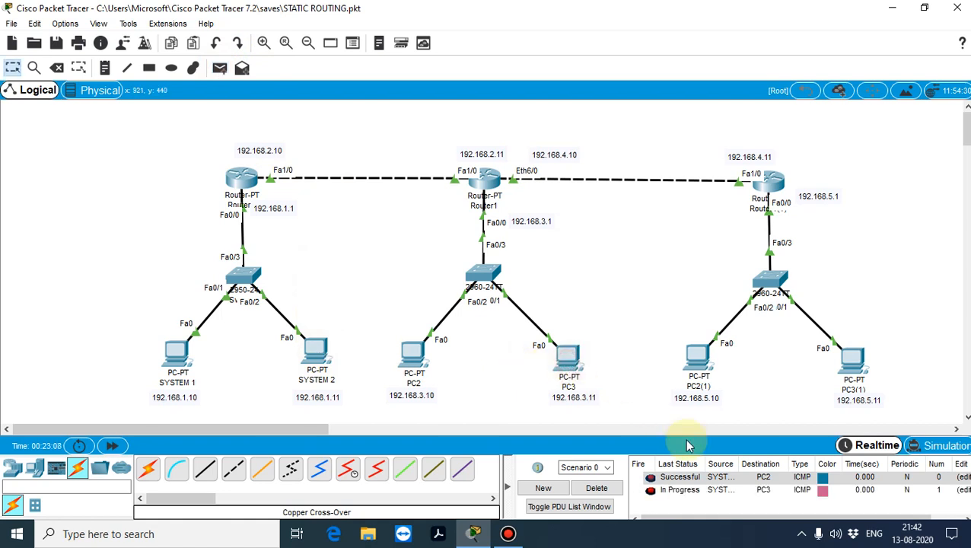
click(596, 487)
click(220, 68)
click(314, 349)
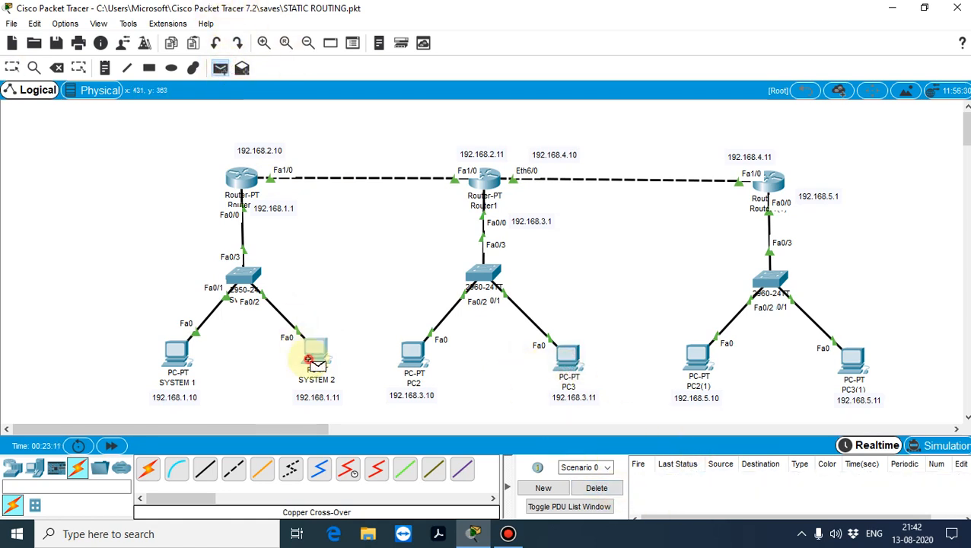
click(564, 375)
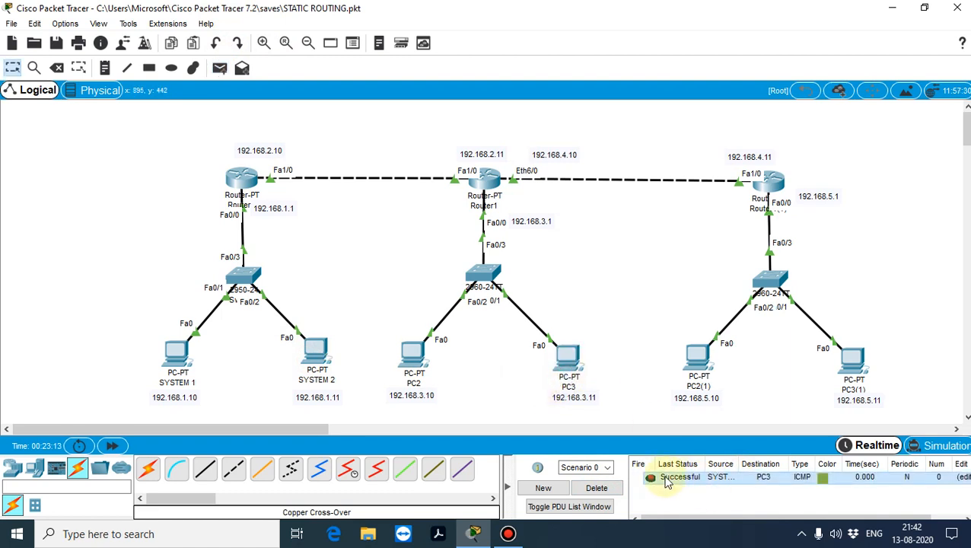
Step: Send a simple PDU from SYSTEM 2 to PC2(1), clear the PDU list, and repeat that test
click(221, 68)
click(315, 350)
click(694, 356)
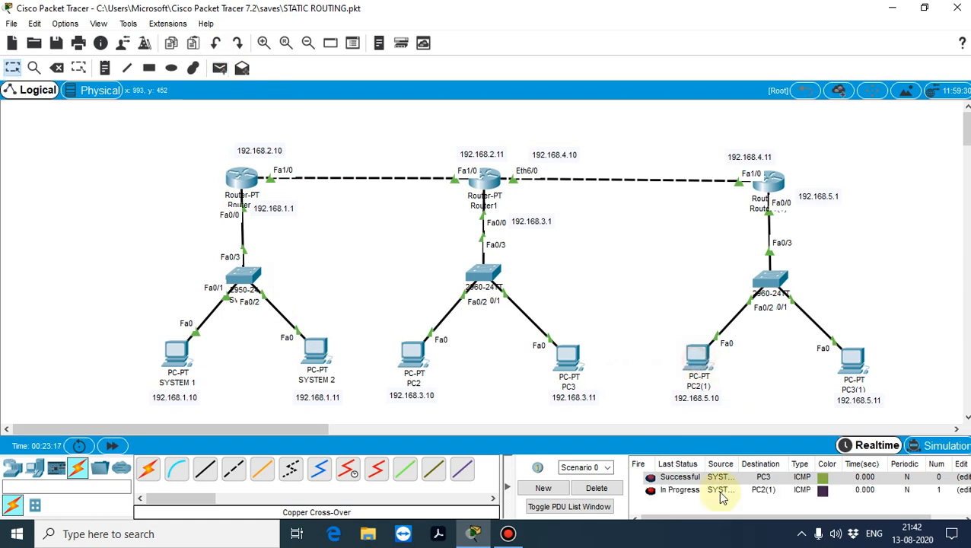
click(596, 487)
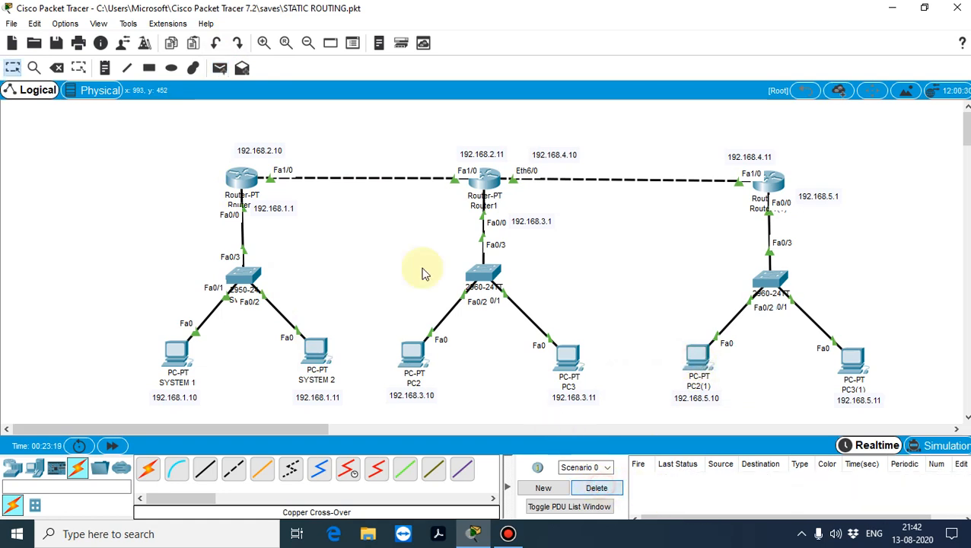
click(221, 69)
click(314, 350)
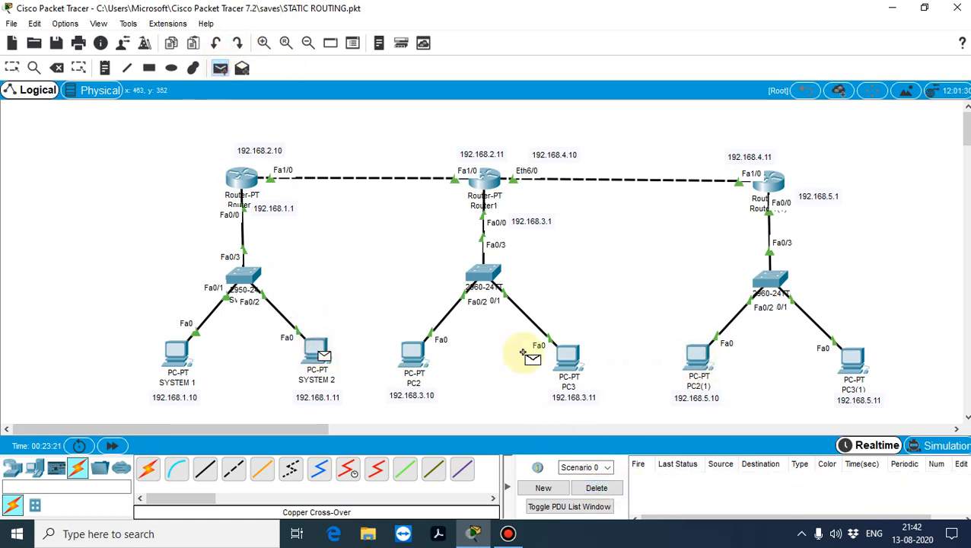
click(694, 355)
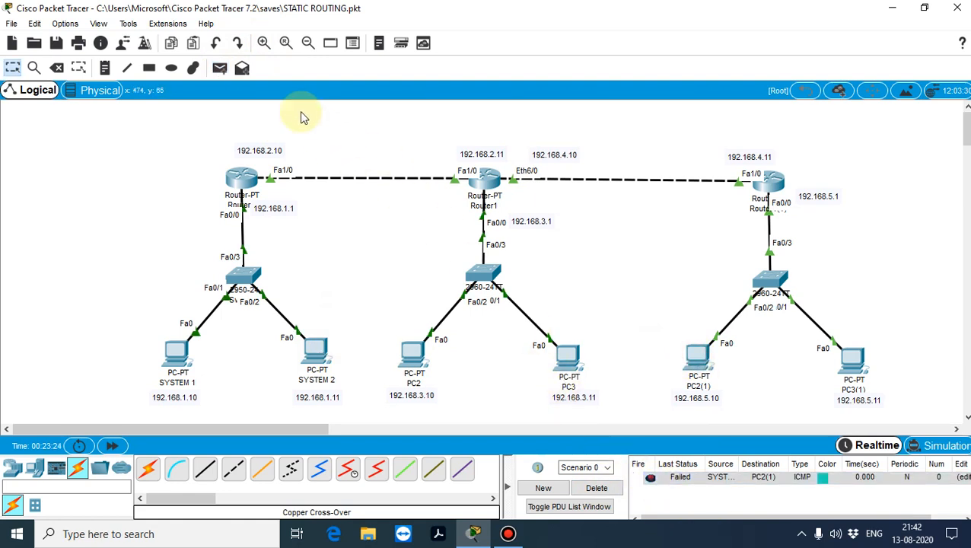
Step: Send a simple PDU from SYSTEM 2 to PC3(1), and delete the listed PDU results
click(220, 68)
click(314, 348)
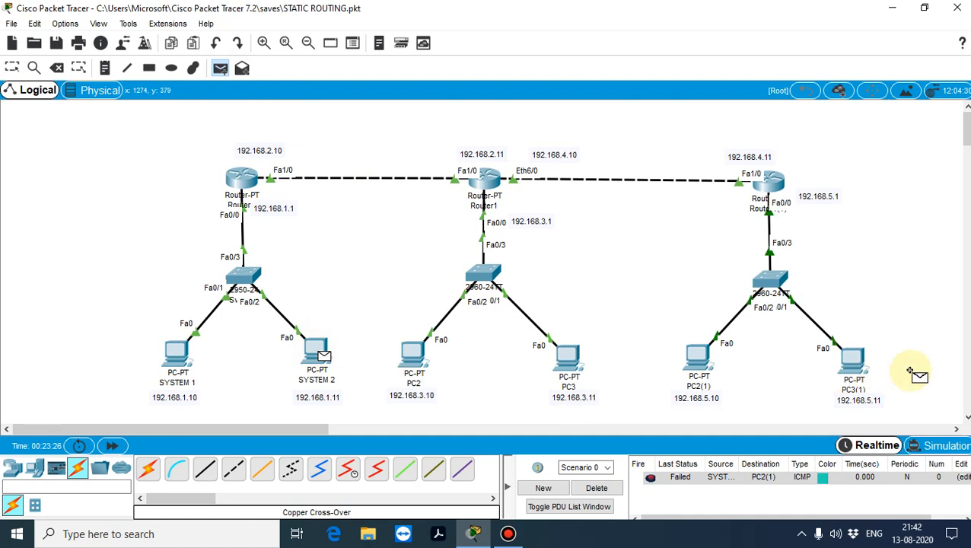
click(851, 357)
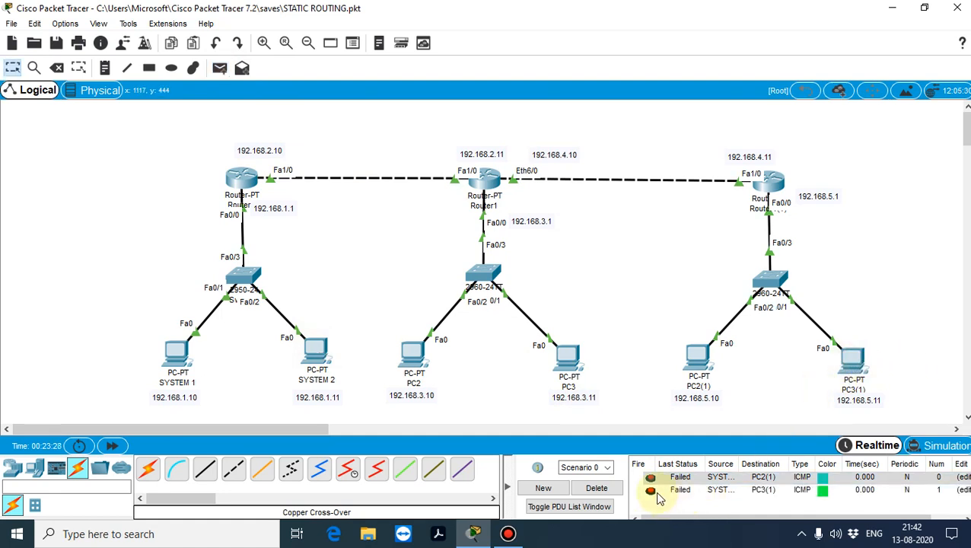
click(596, 488)
click(242, 67)
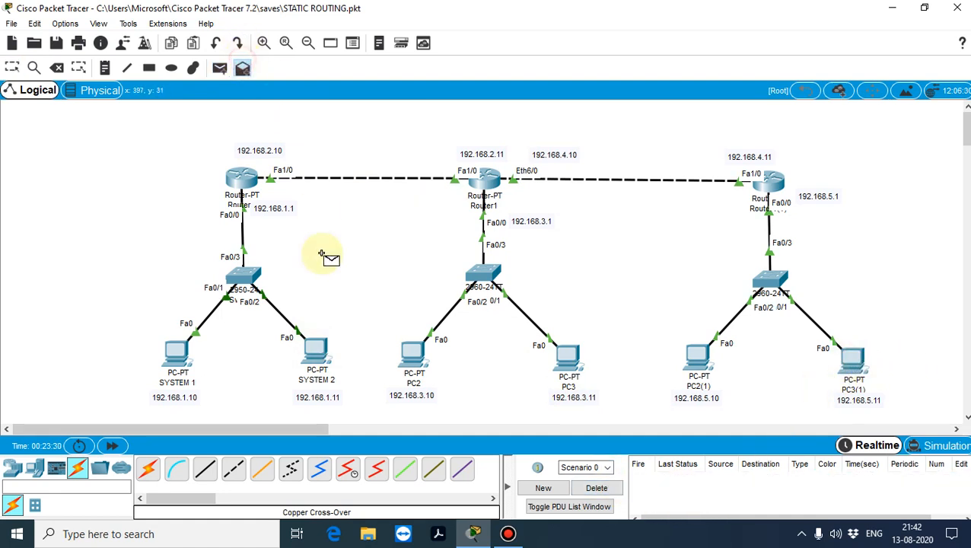
click(314, 351)
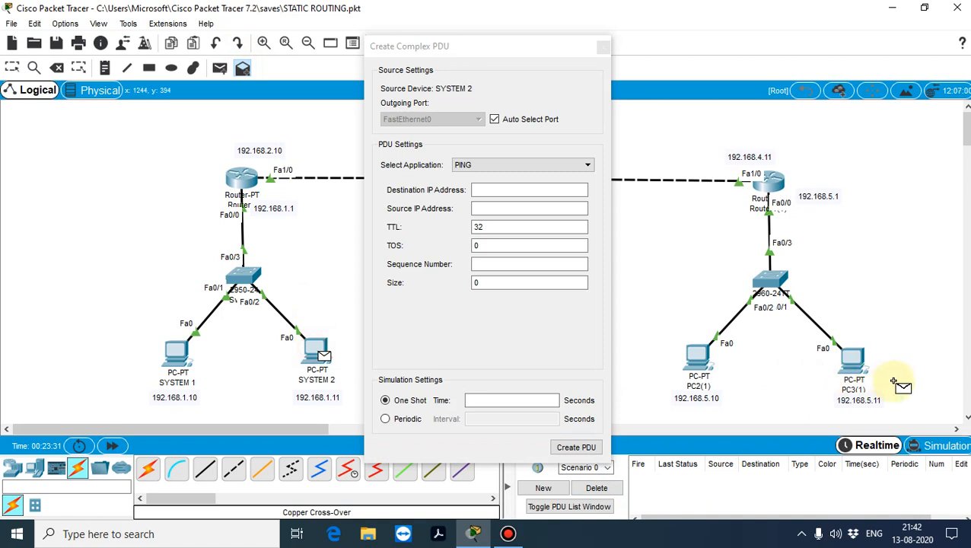
click(602, 49)
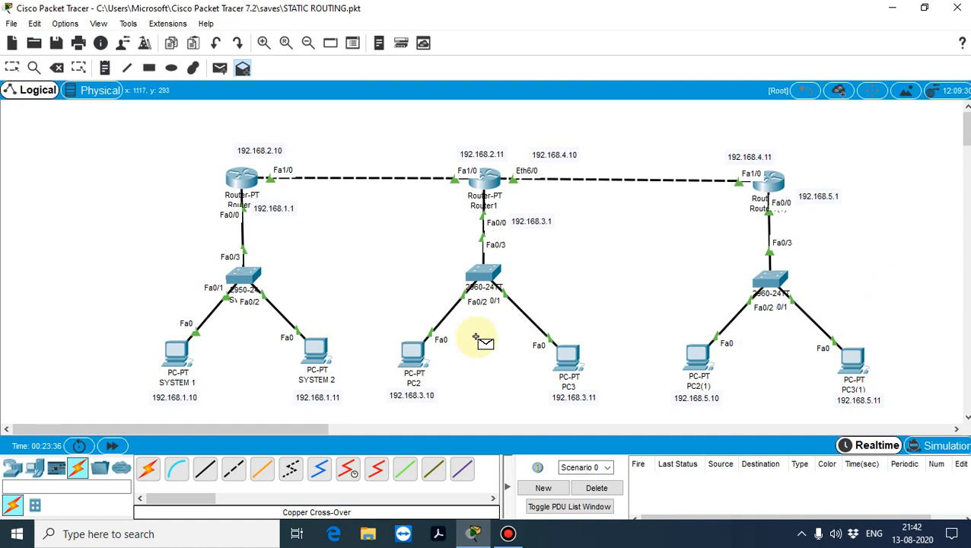
Step: Retest the third LAN by sending simple PDUs from SYSTEM 2 to PC3(1) and to PC2(1)
click(219, 68)
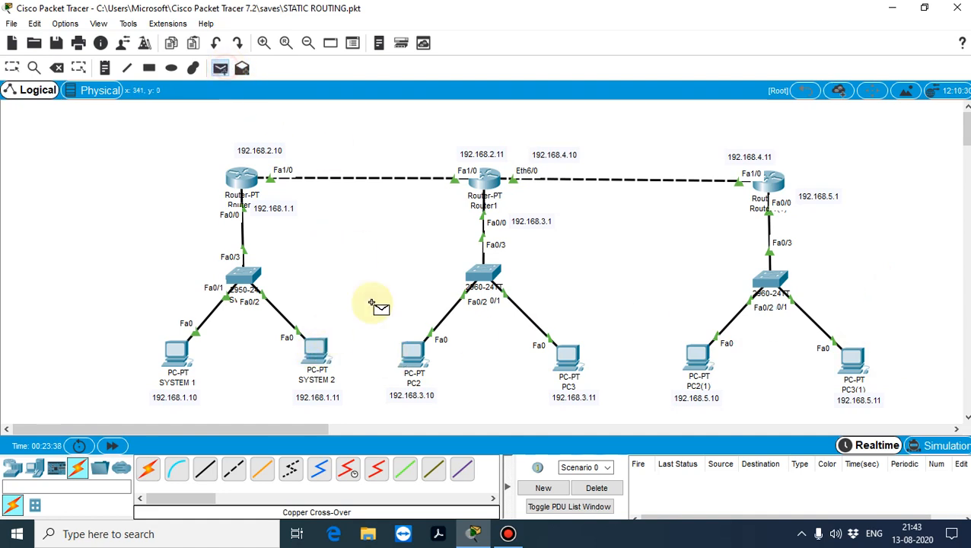
click(318, 349)
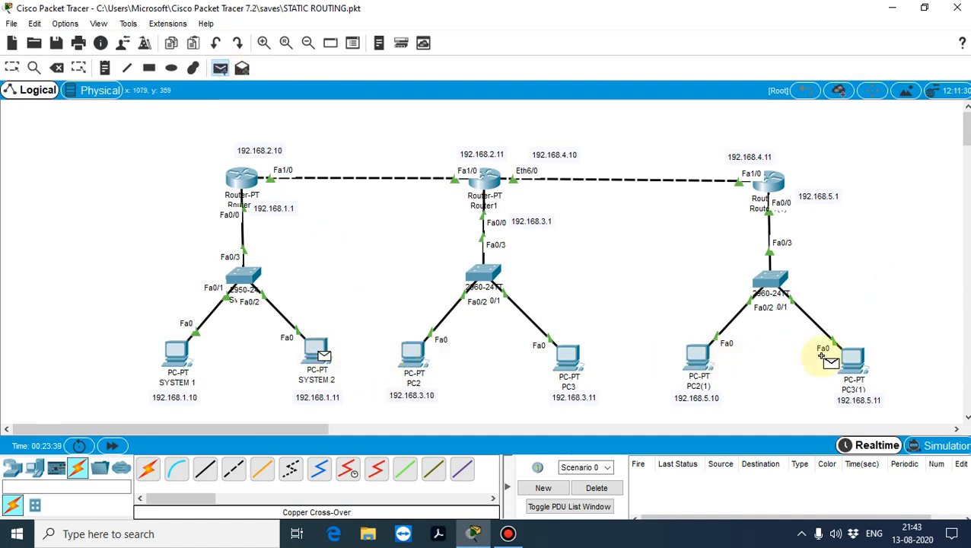
click(848, 357)
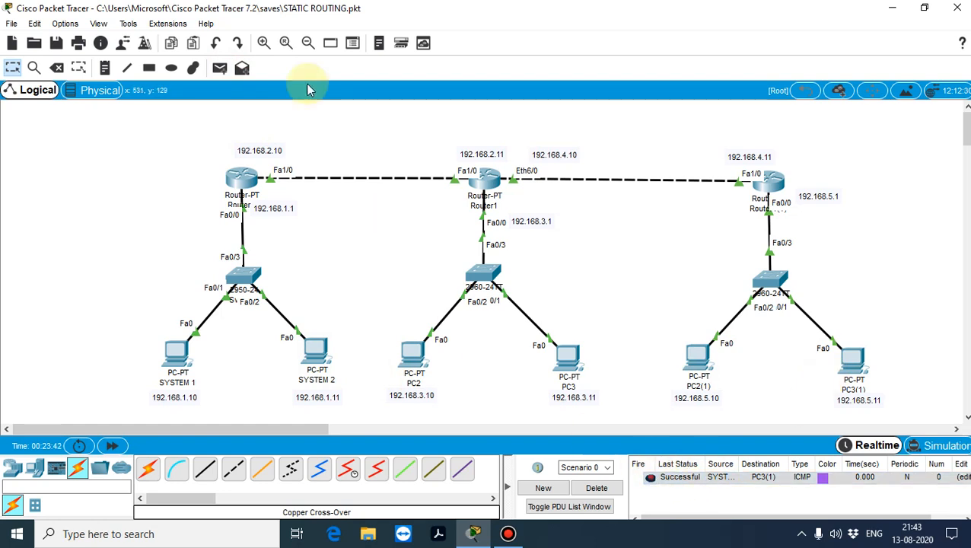
click(220, 68)
click(317, 350)
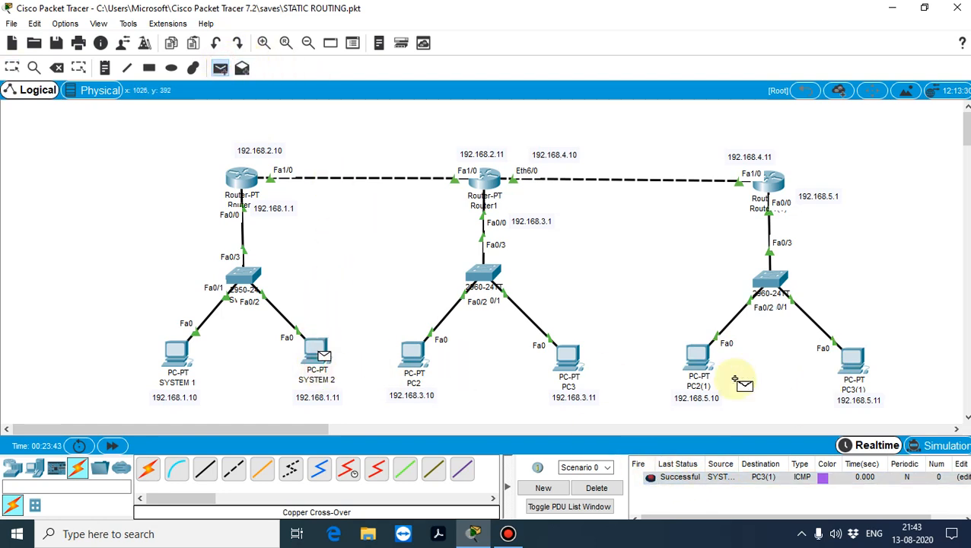
click(695, 357)
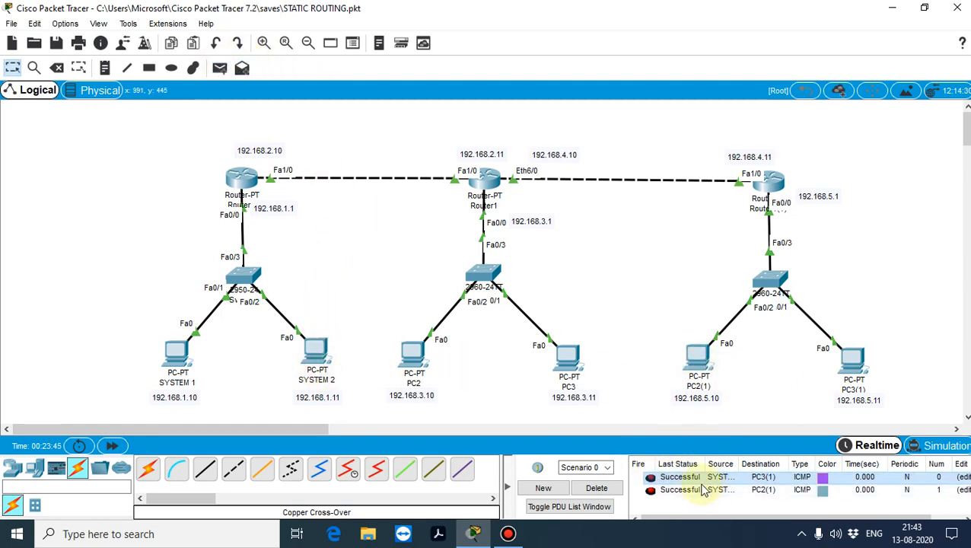
Step: Send simple PDUs from SYSTEM 1 to PC2(1) and from PC3(1) to SYSTEM 1, and clear the PDU list
click(219, 68)
click(168, 368)
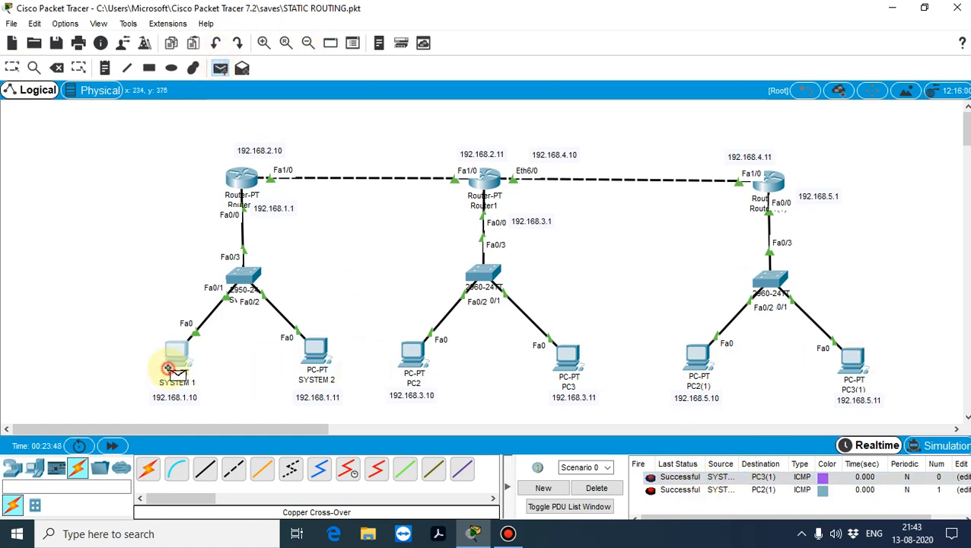
click(686, 357)
click(219, 69)
click(851, 359)
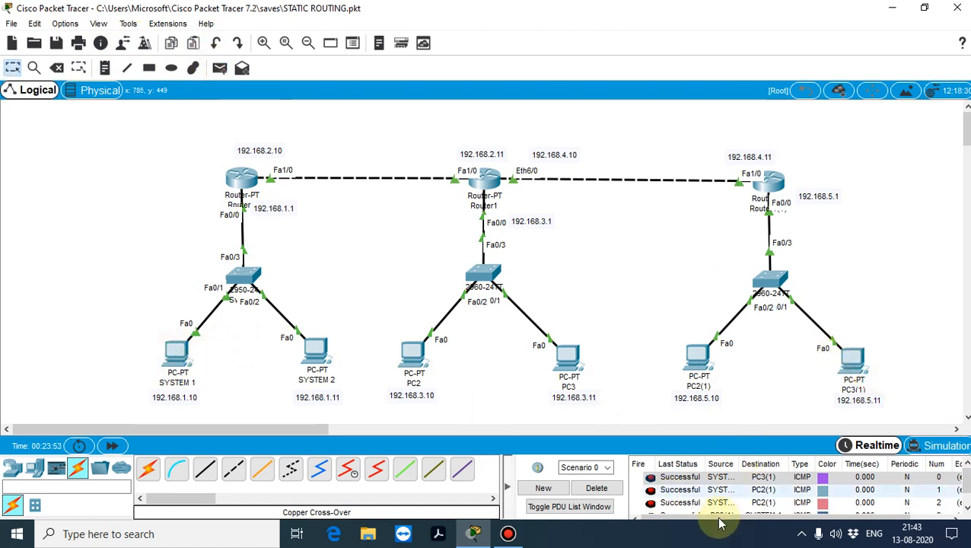
click(601, 491)
click(242, 69)
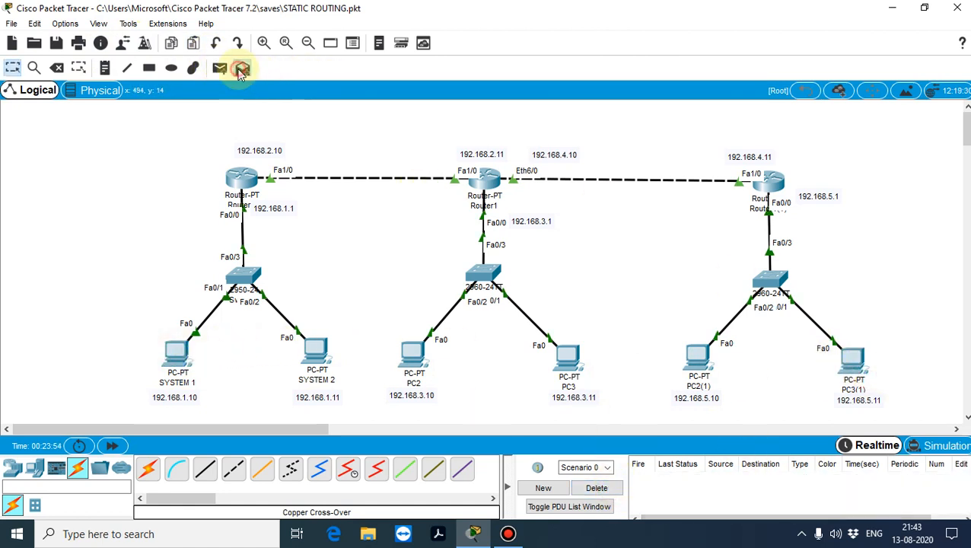
click(852, 357)
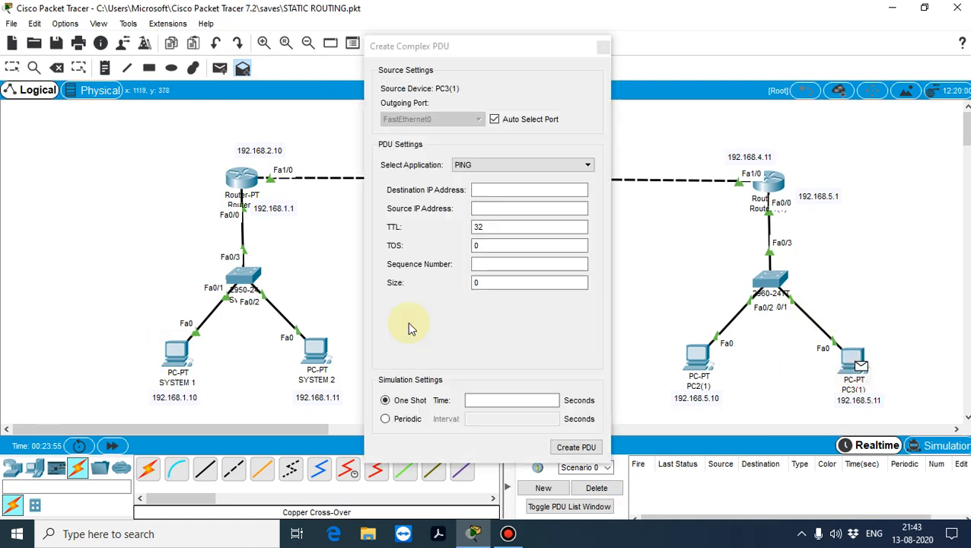
click(603, 47)
Step: Test connectivity between the third and middle LANs with a simple PDU from PC3(1) to PC3
click(219, 68)
click(853, 358)
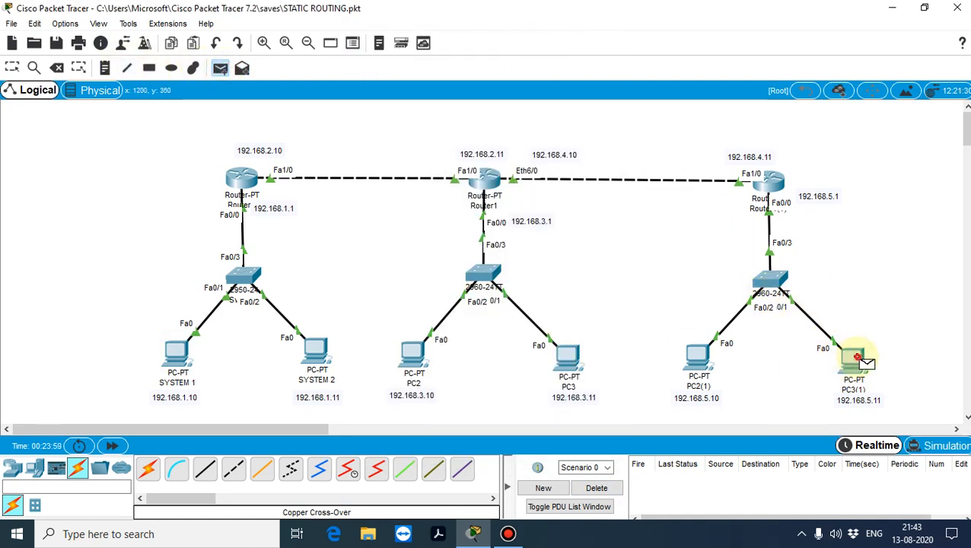
click(572, 367)
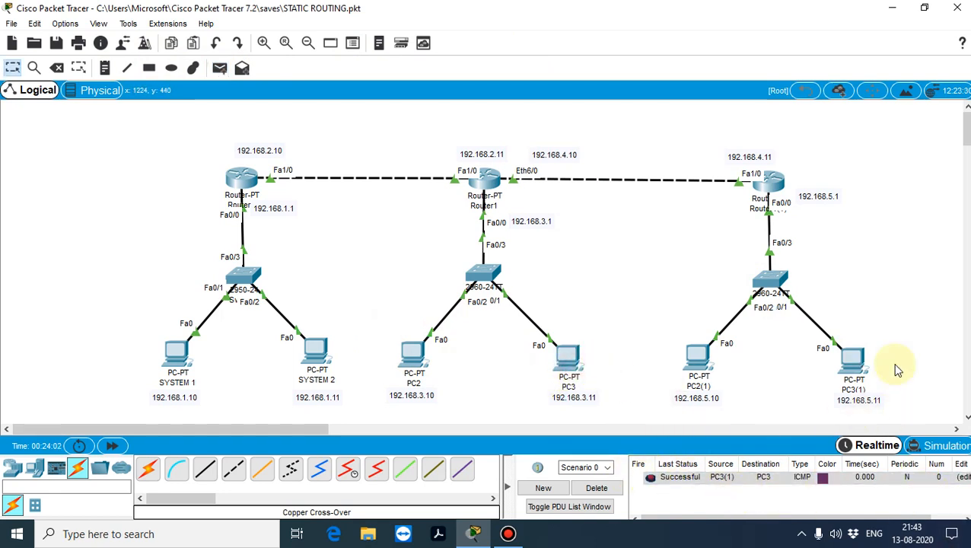
drag(937, 131, 26, 421)
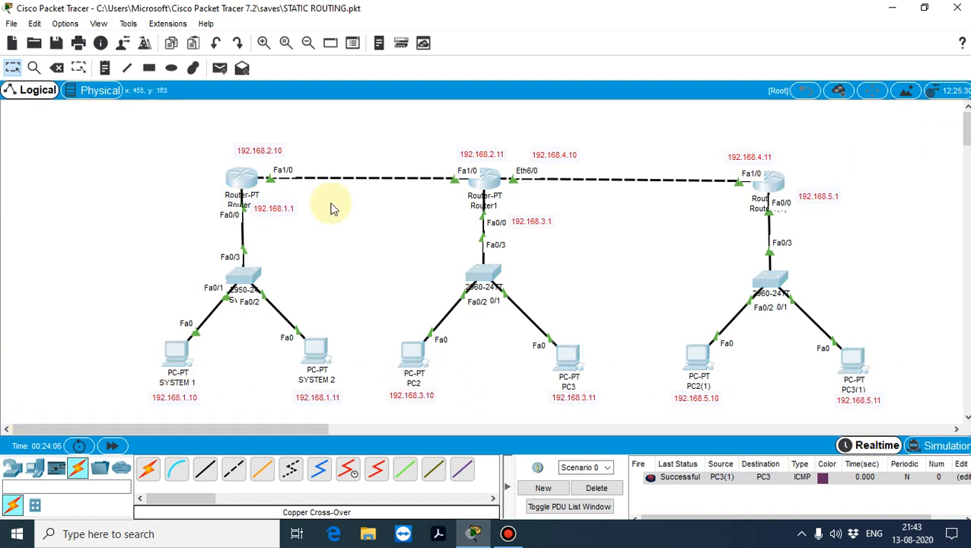
click(62, 164)
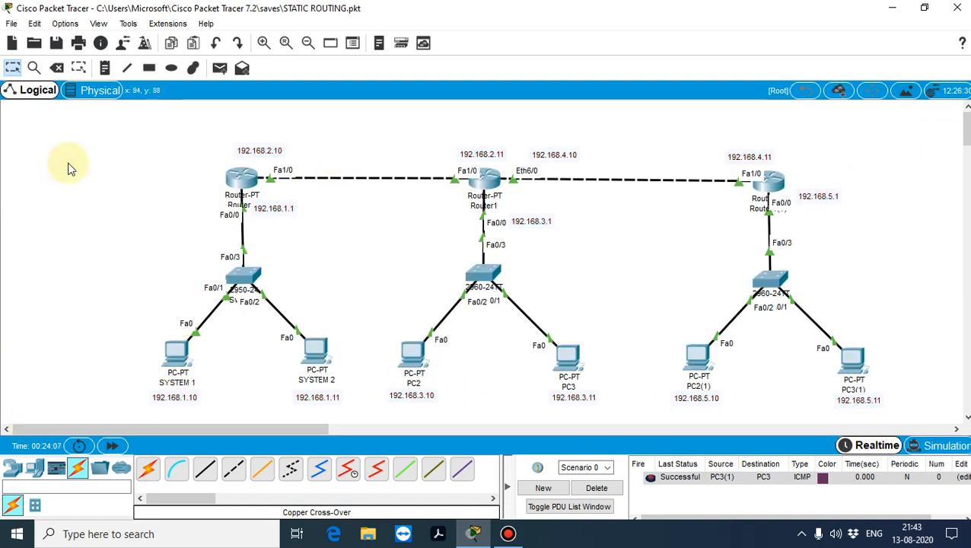